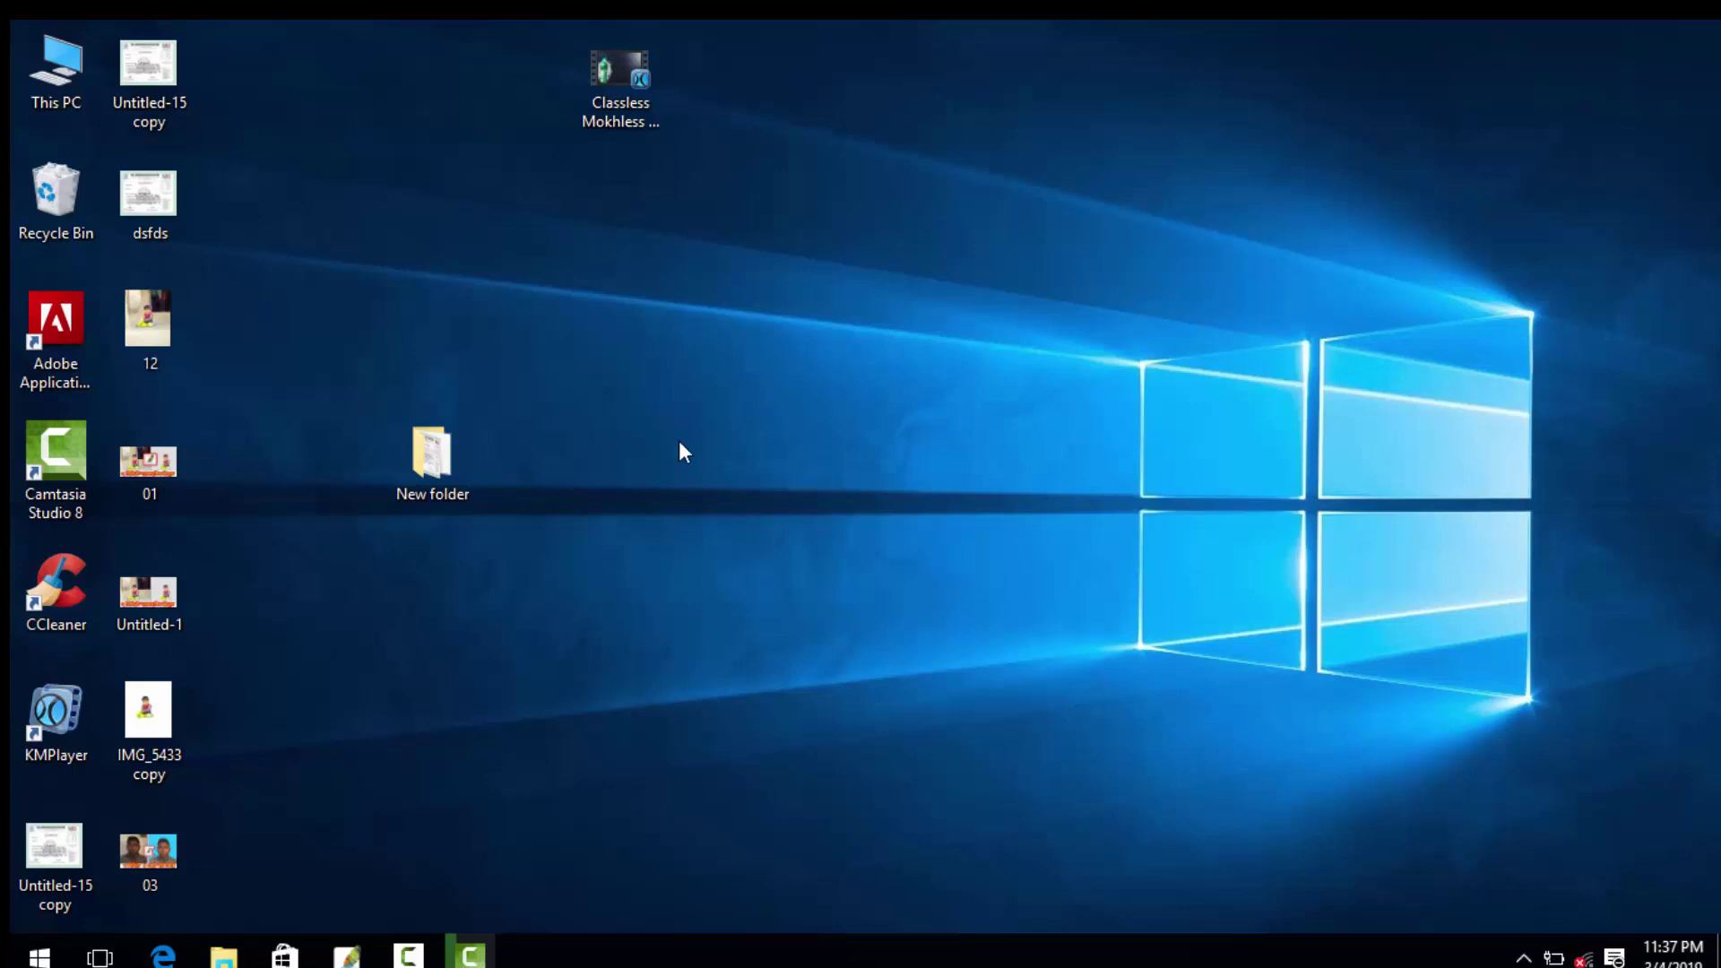
# Step: Minimize Photoshop and browse This PC > Local Disk (I:) > chnnel in File Explorer
pyautogui.click(346, 954)
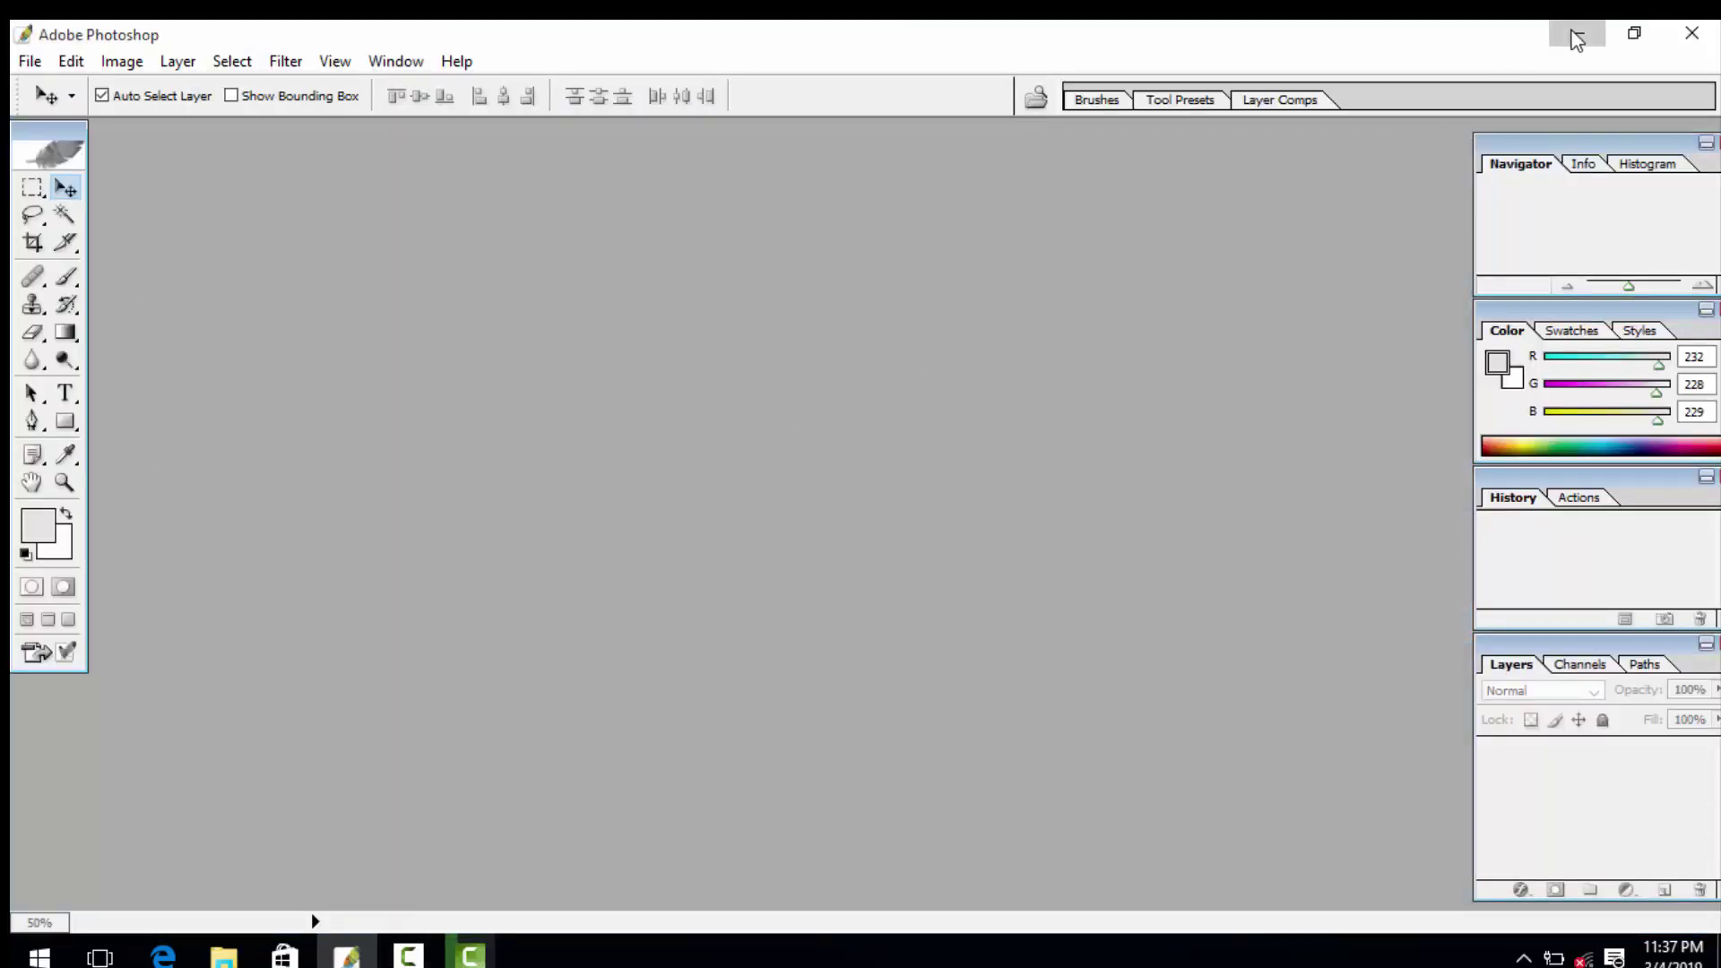
pyautogui.click(1578, 33)
pyautogui.doubleClick(46, 94)
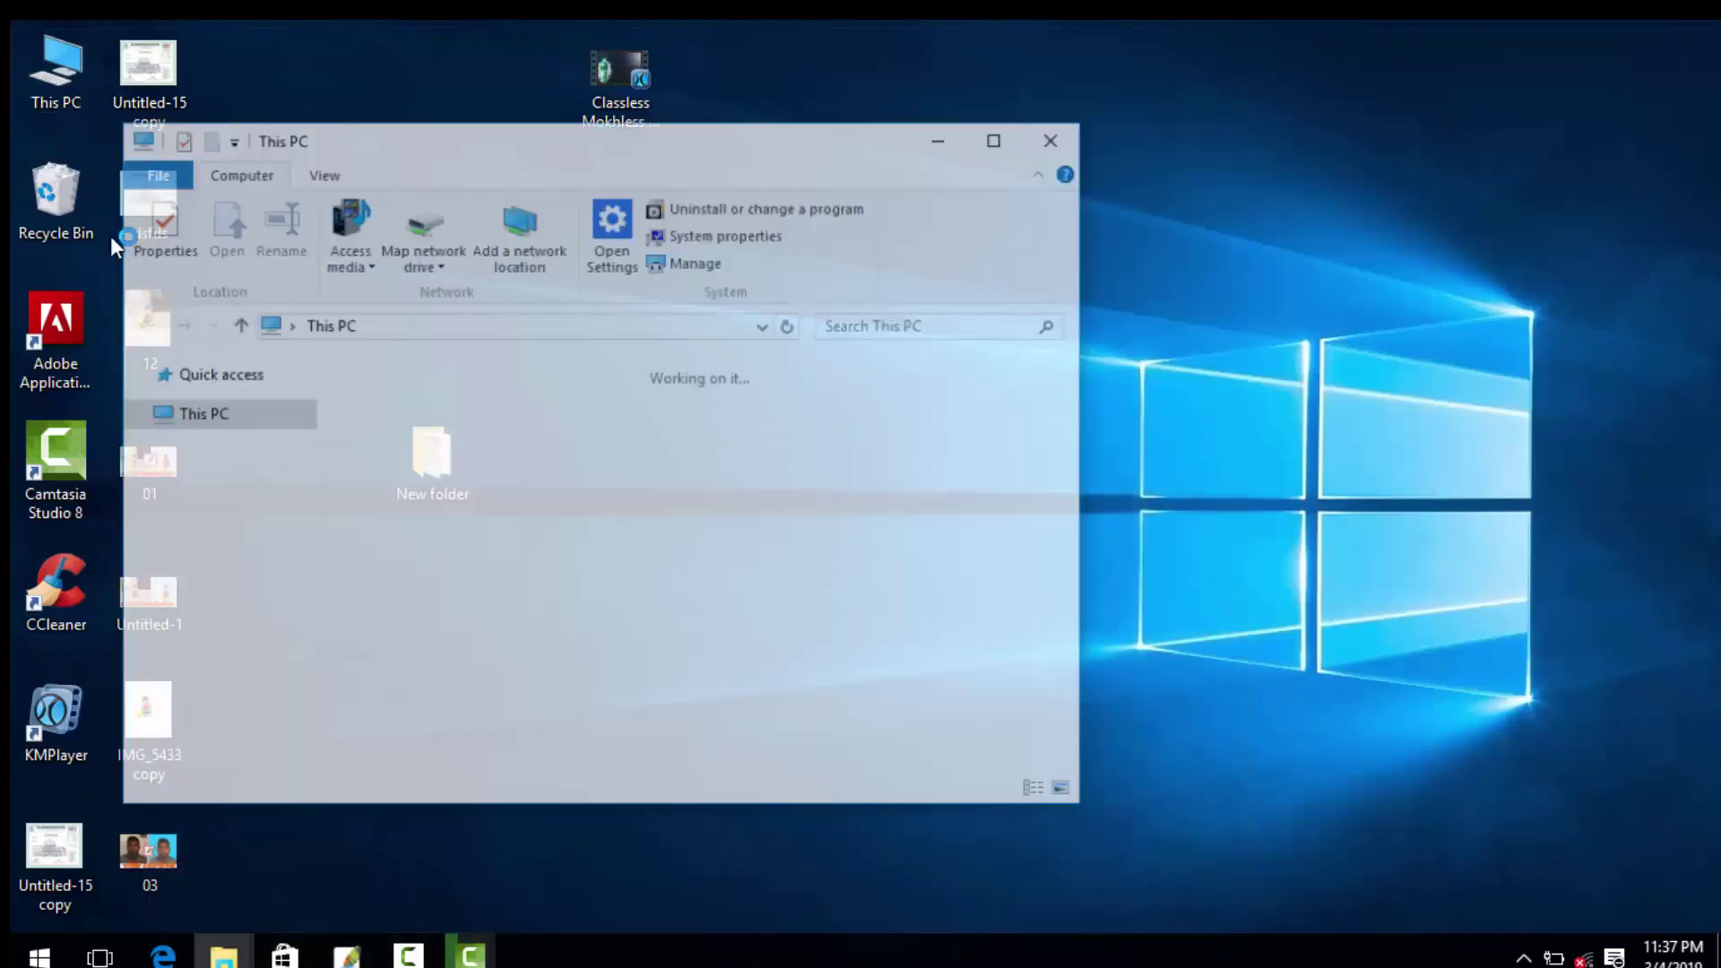
pyautogui.doubleClick(1008, 138)
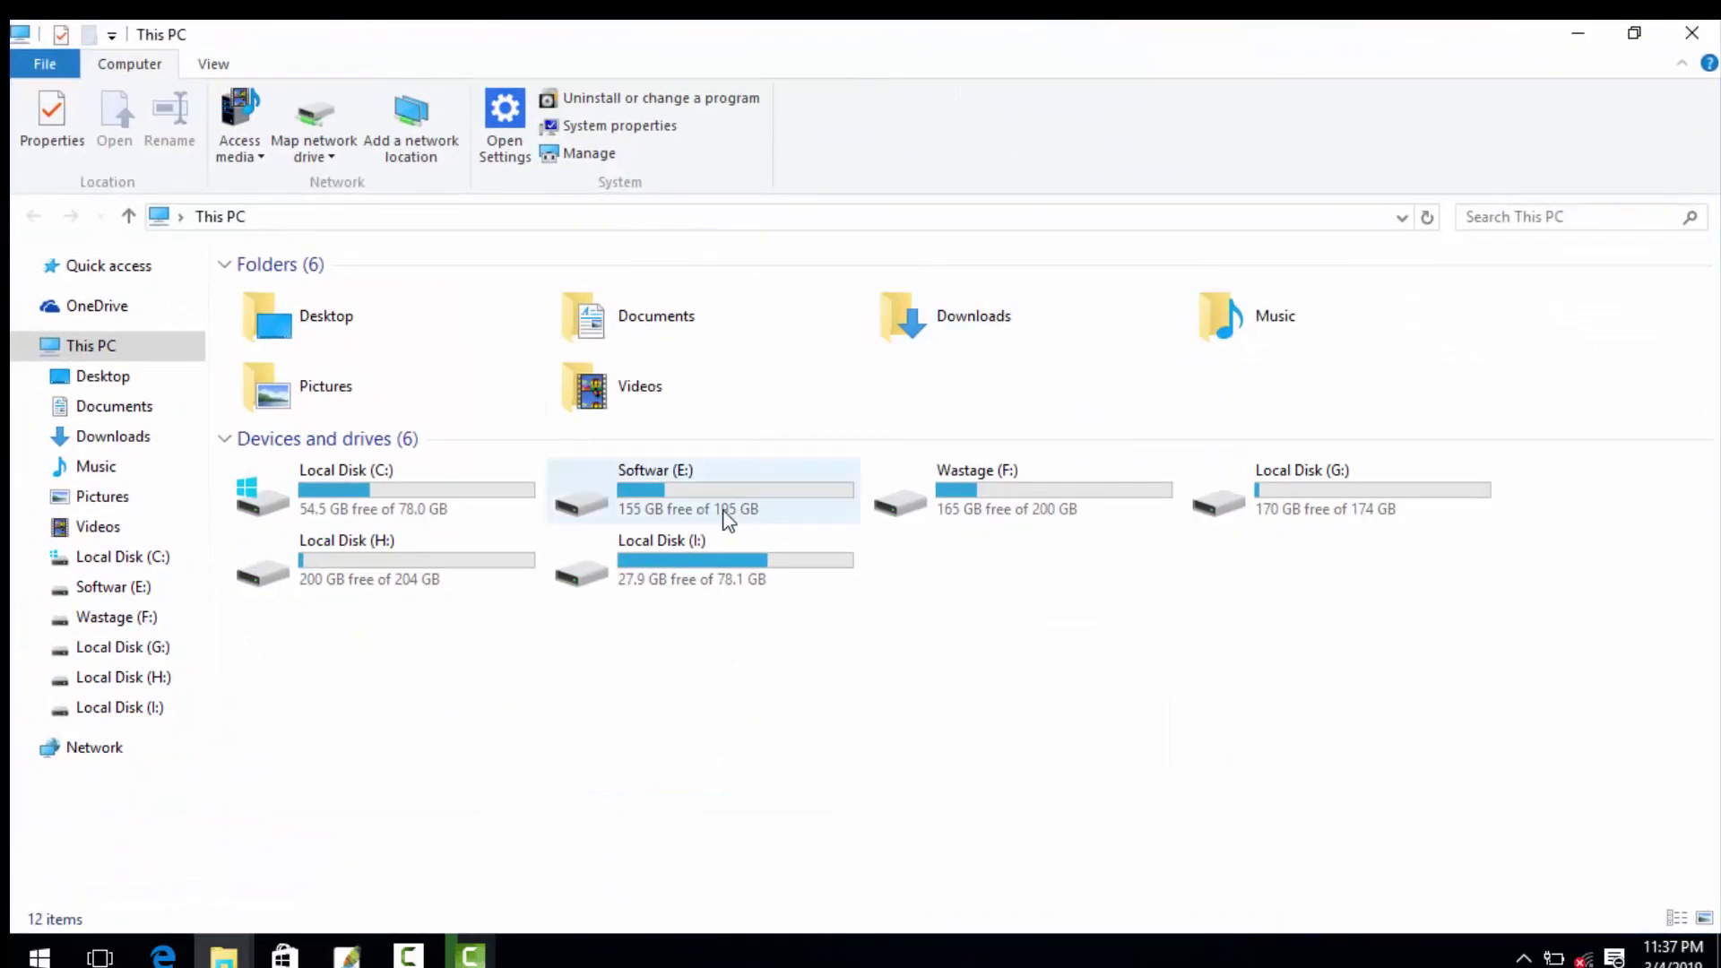
pyautogui.doubleClick(704, 560)
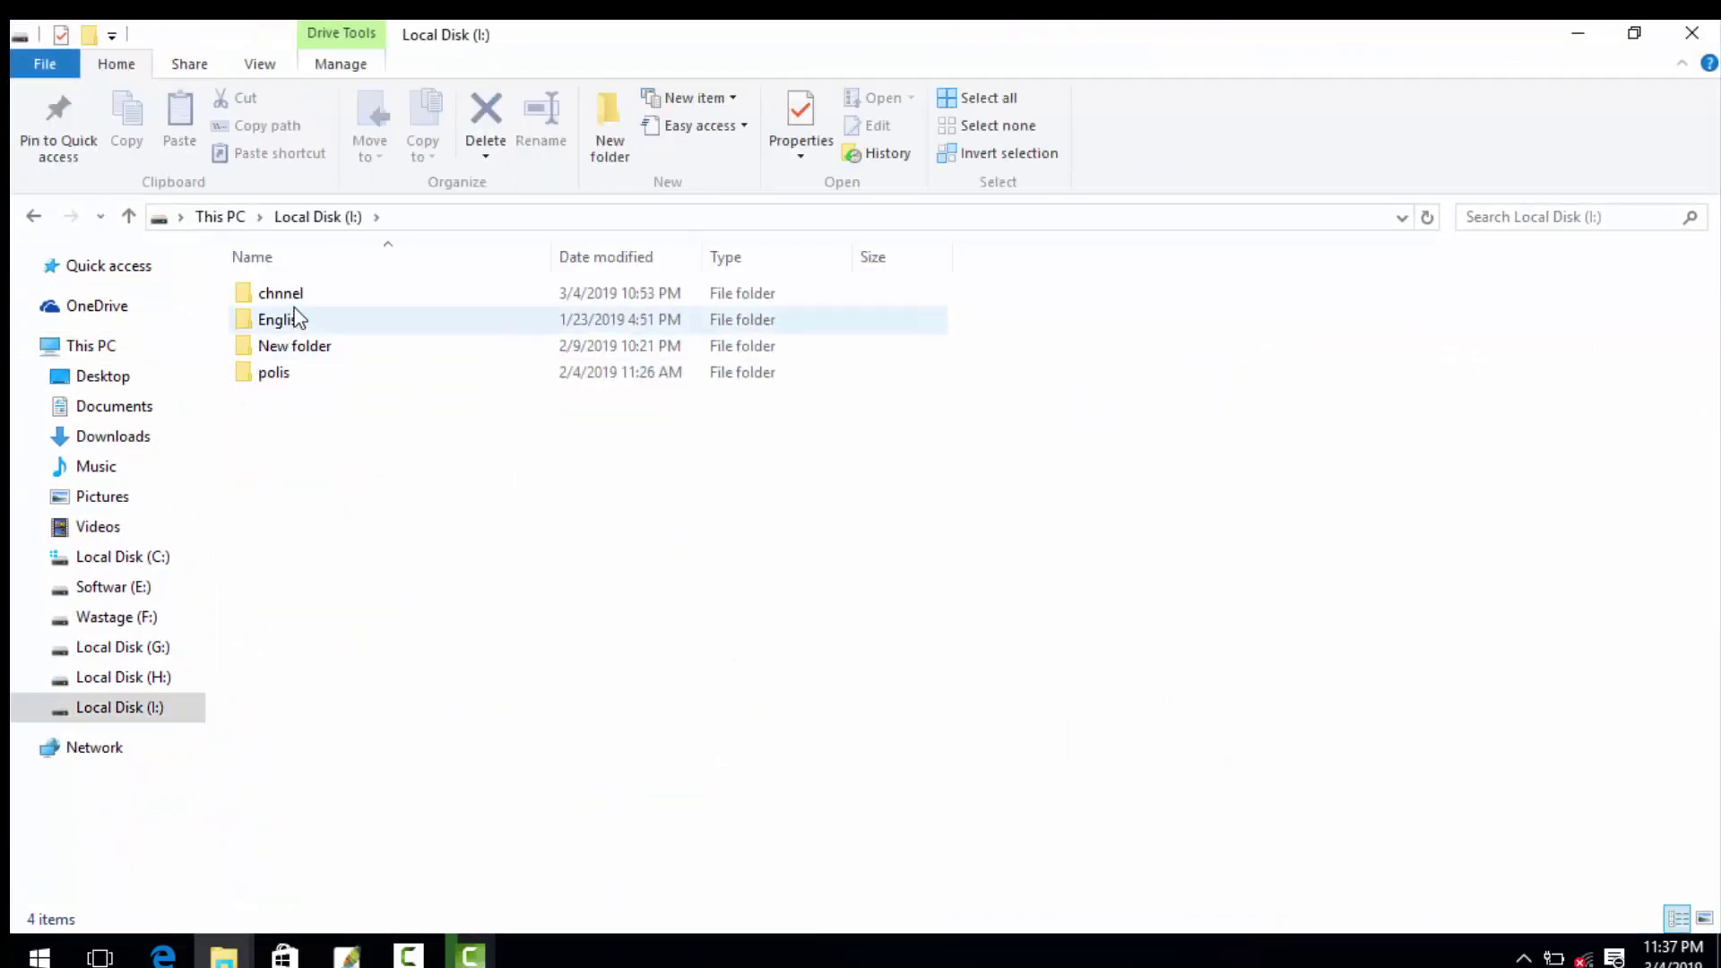
pyautogui.doubleClick(294, 295)
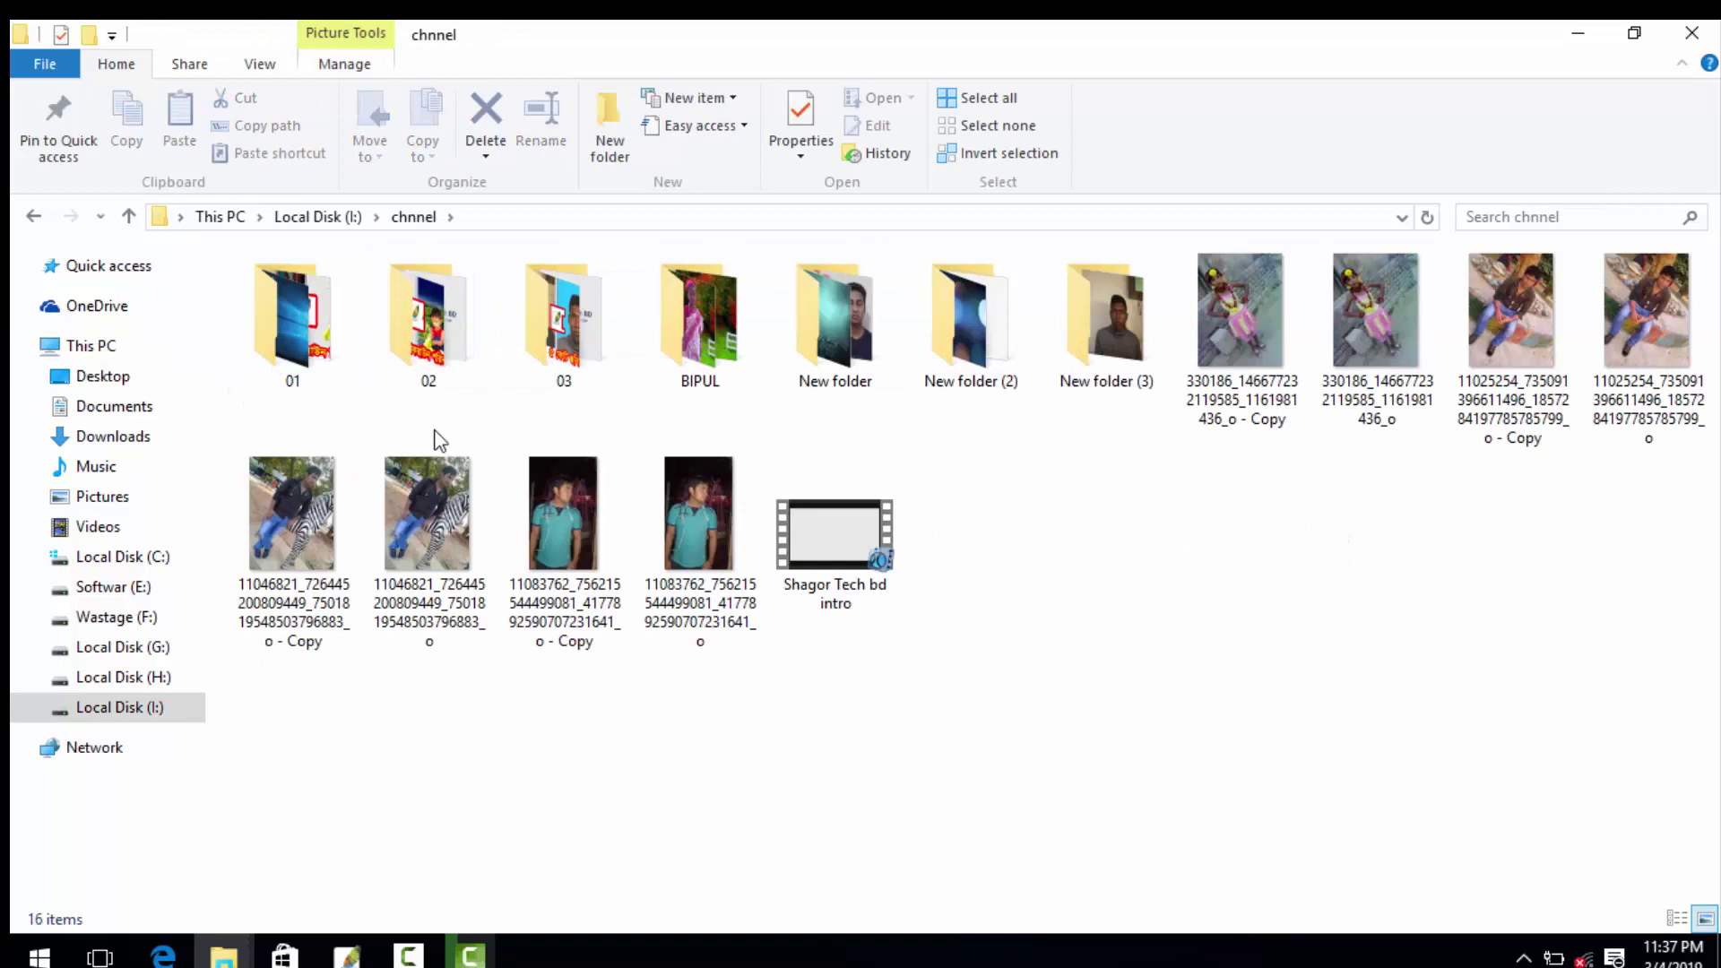
pyautogui.click(1103, 334)
pyautogui.doubleClick(1101, 330)
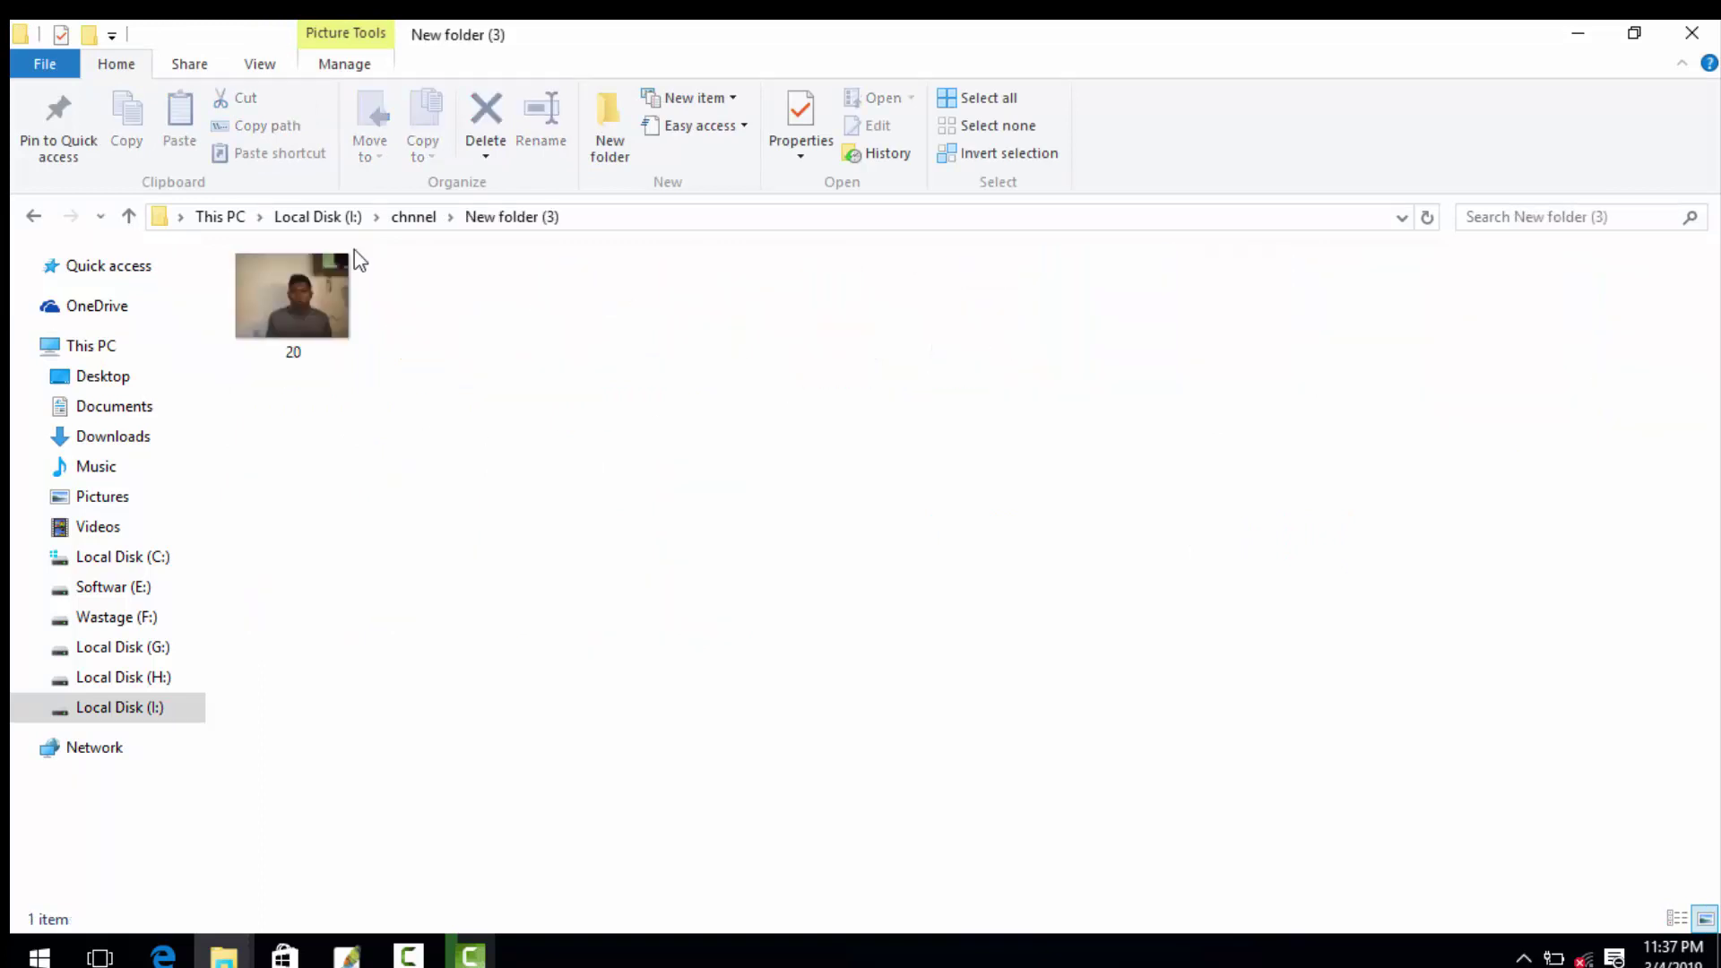
pyautogui.click(36, 217)
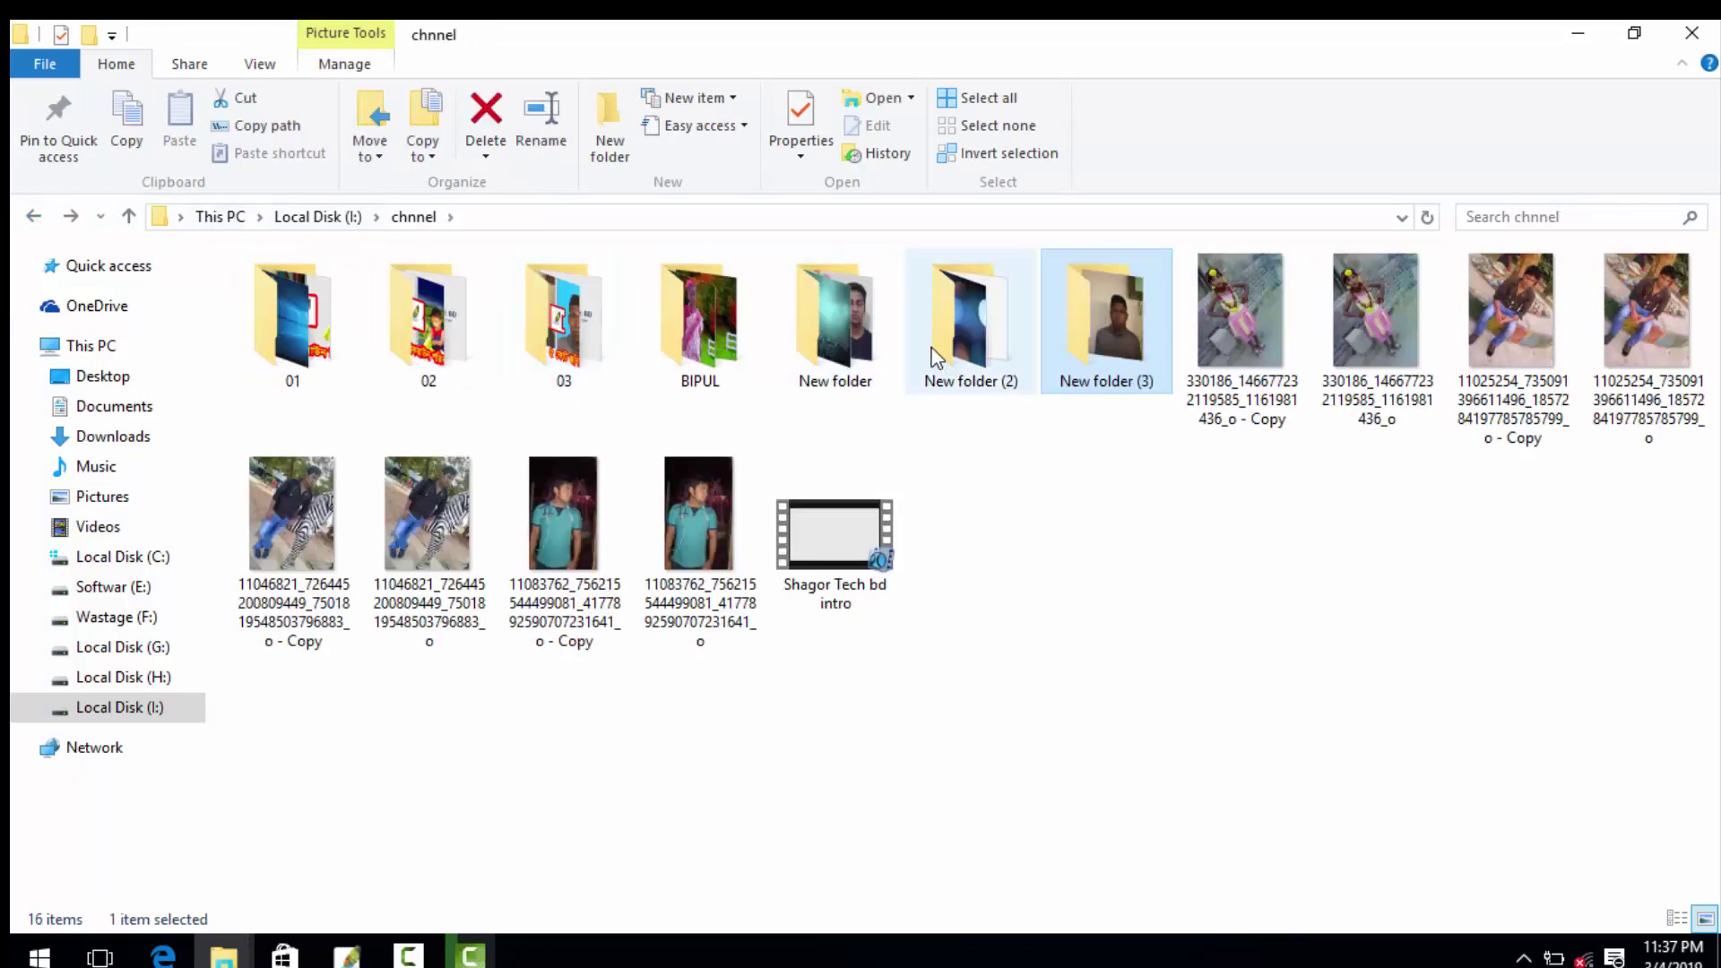
# Step: Drag the portrait JPG from New folder into Photoshop and centre its window
pyautogui.click(858, 348)
pyautogui.doubleClick(859, 348)
pyautogui.scroll(-5, 735, 458)
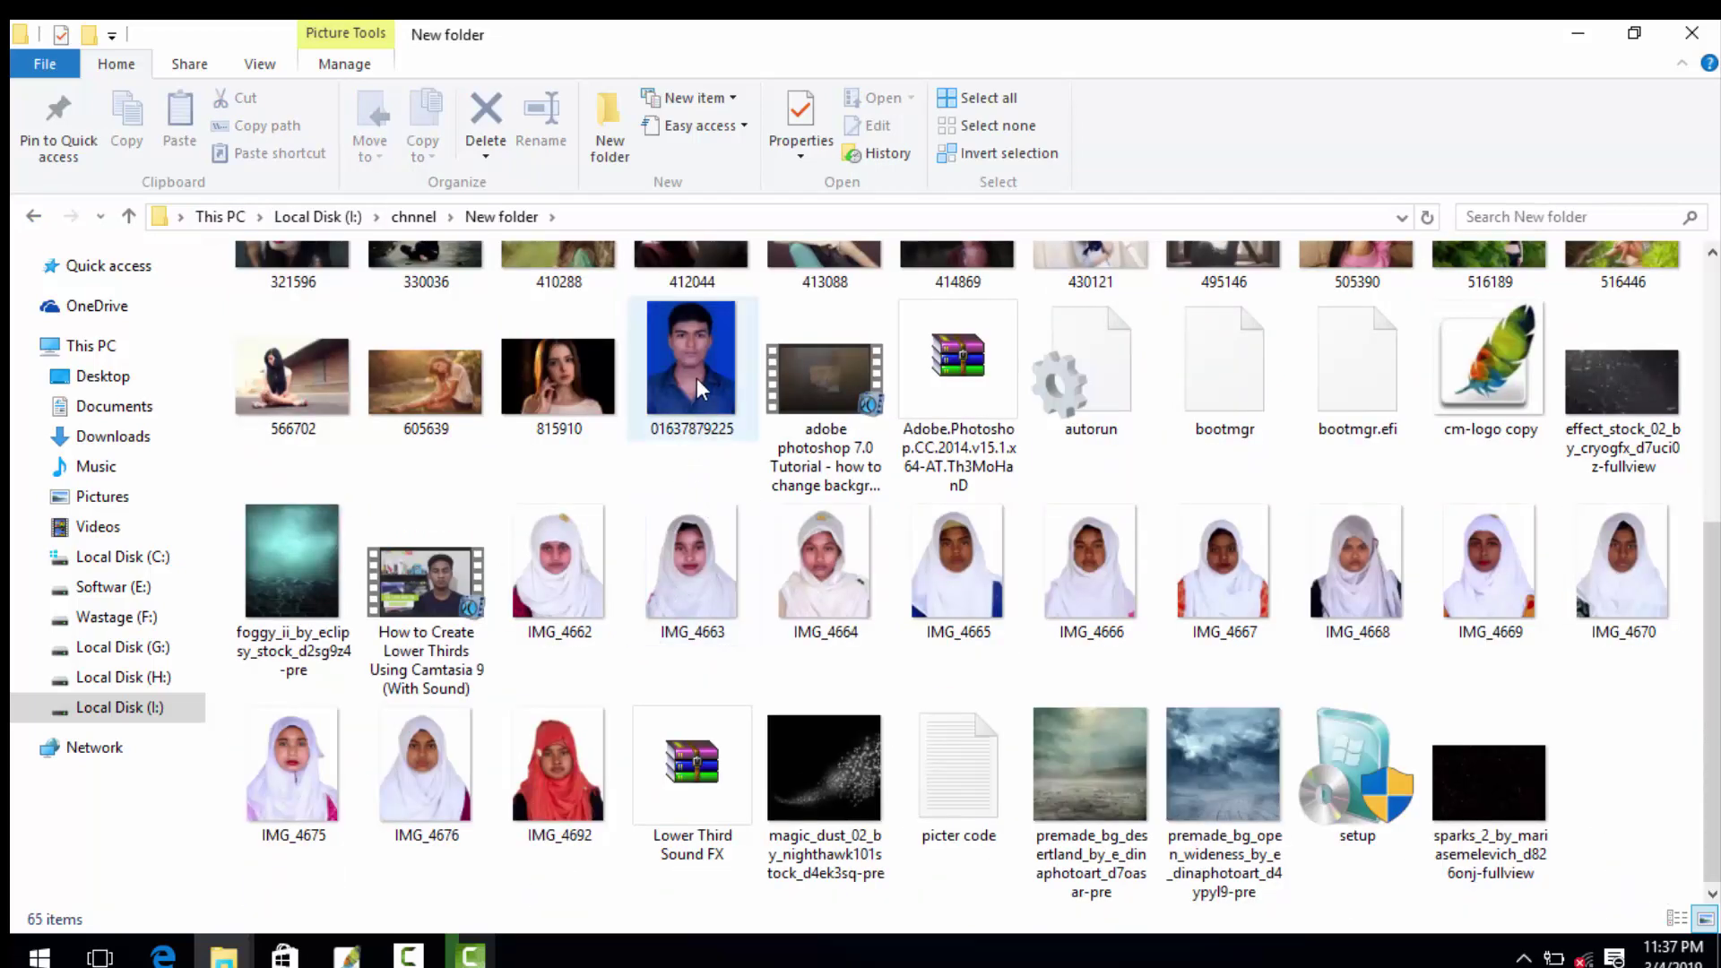
pyautogui.moveTo(697, 378)
pyautogui.mouseDown()
pyautogui.moveTo(590, 721)
pyautogui.moveTo(480, 641)
pyautogui.mouseUp()
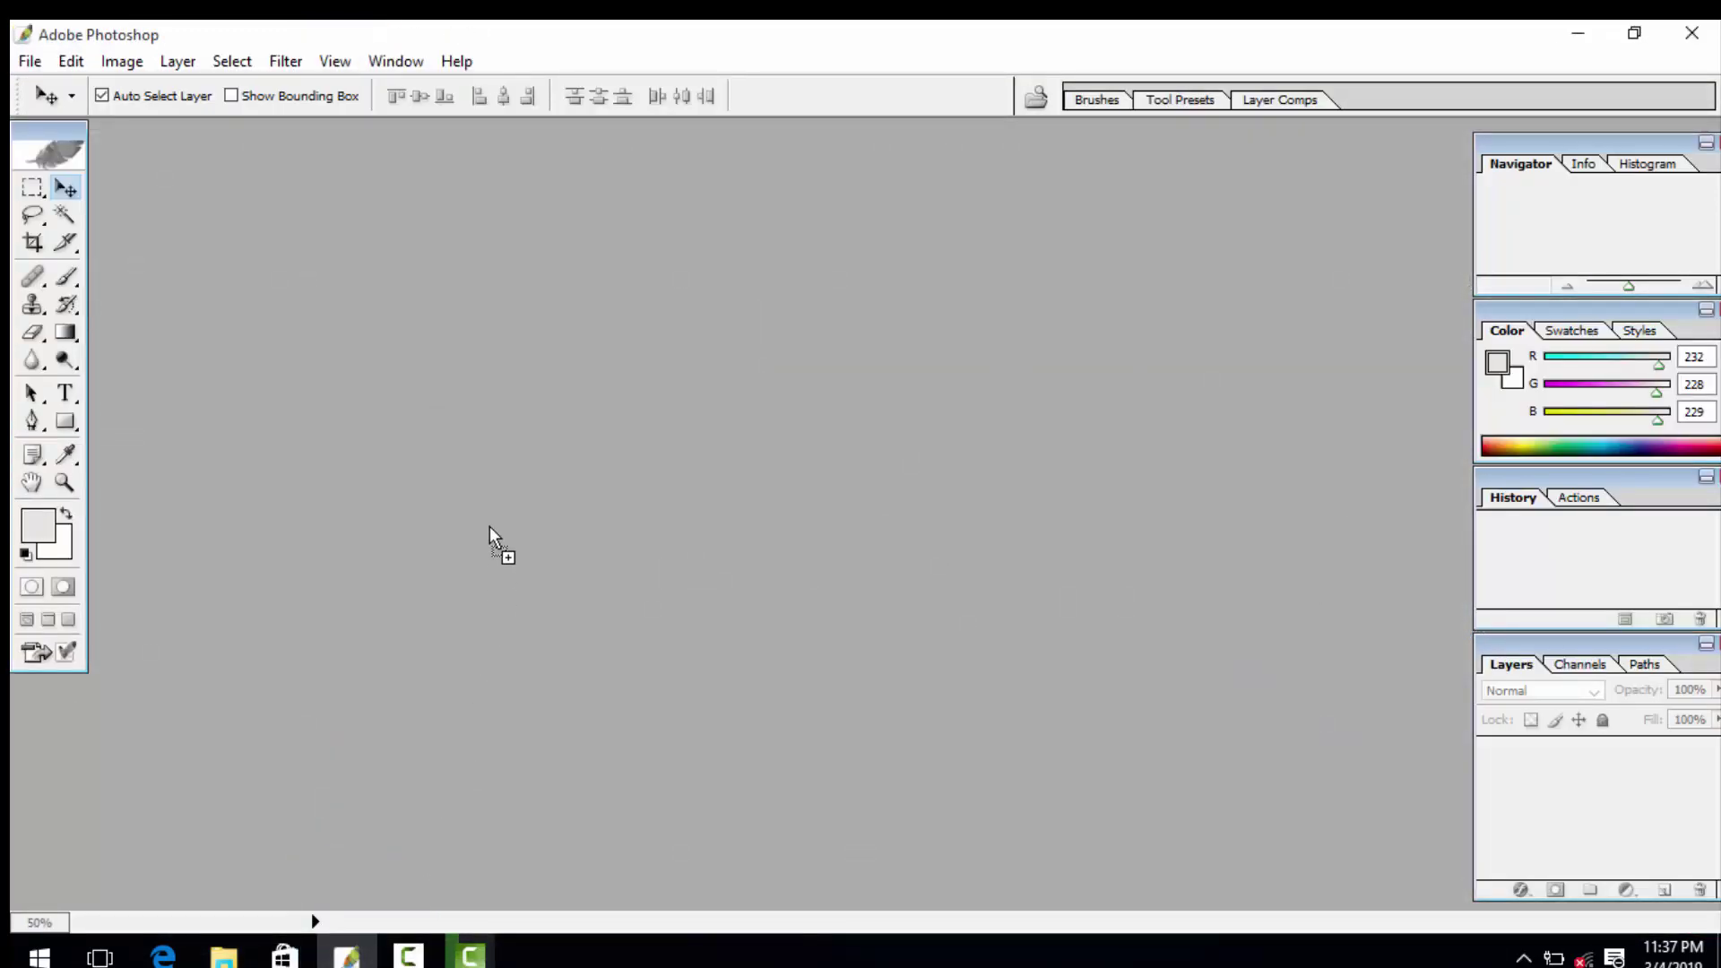
pyautogui.moveTo(489, 526); pyautogui.dragTo(489, 525)
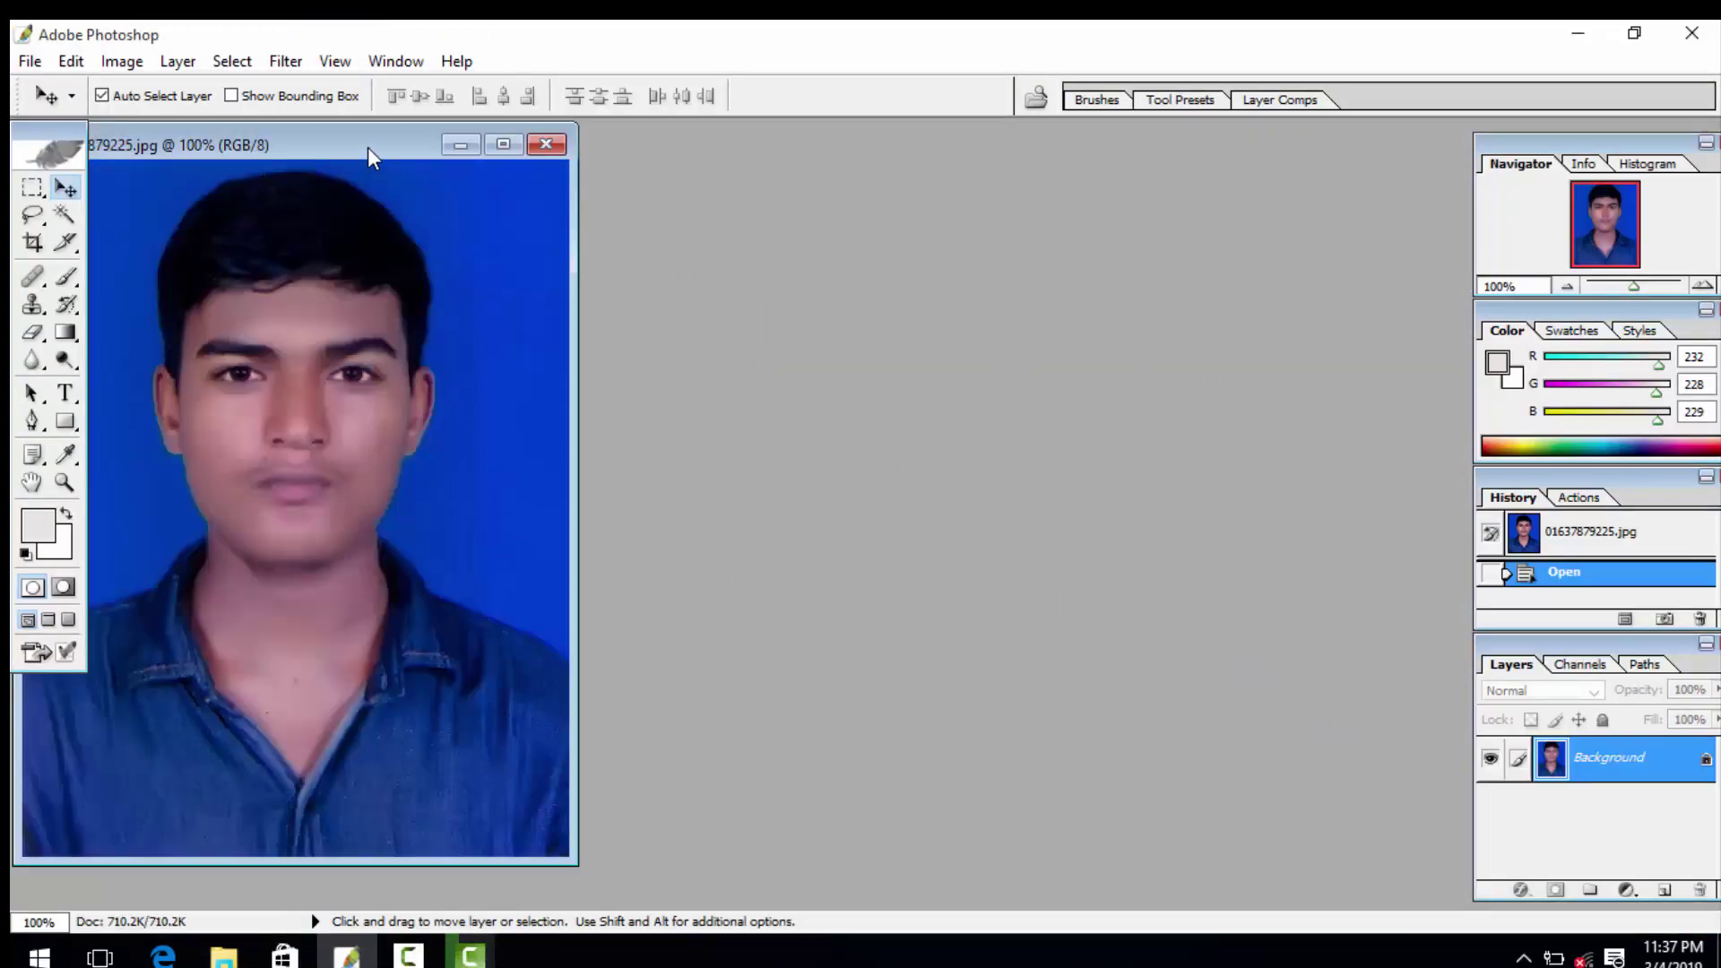
pyautogui.moveTo(368, 147); pyautogui.dragTo(873, 176)
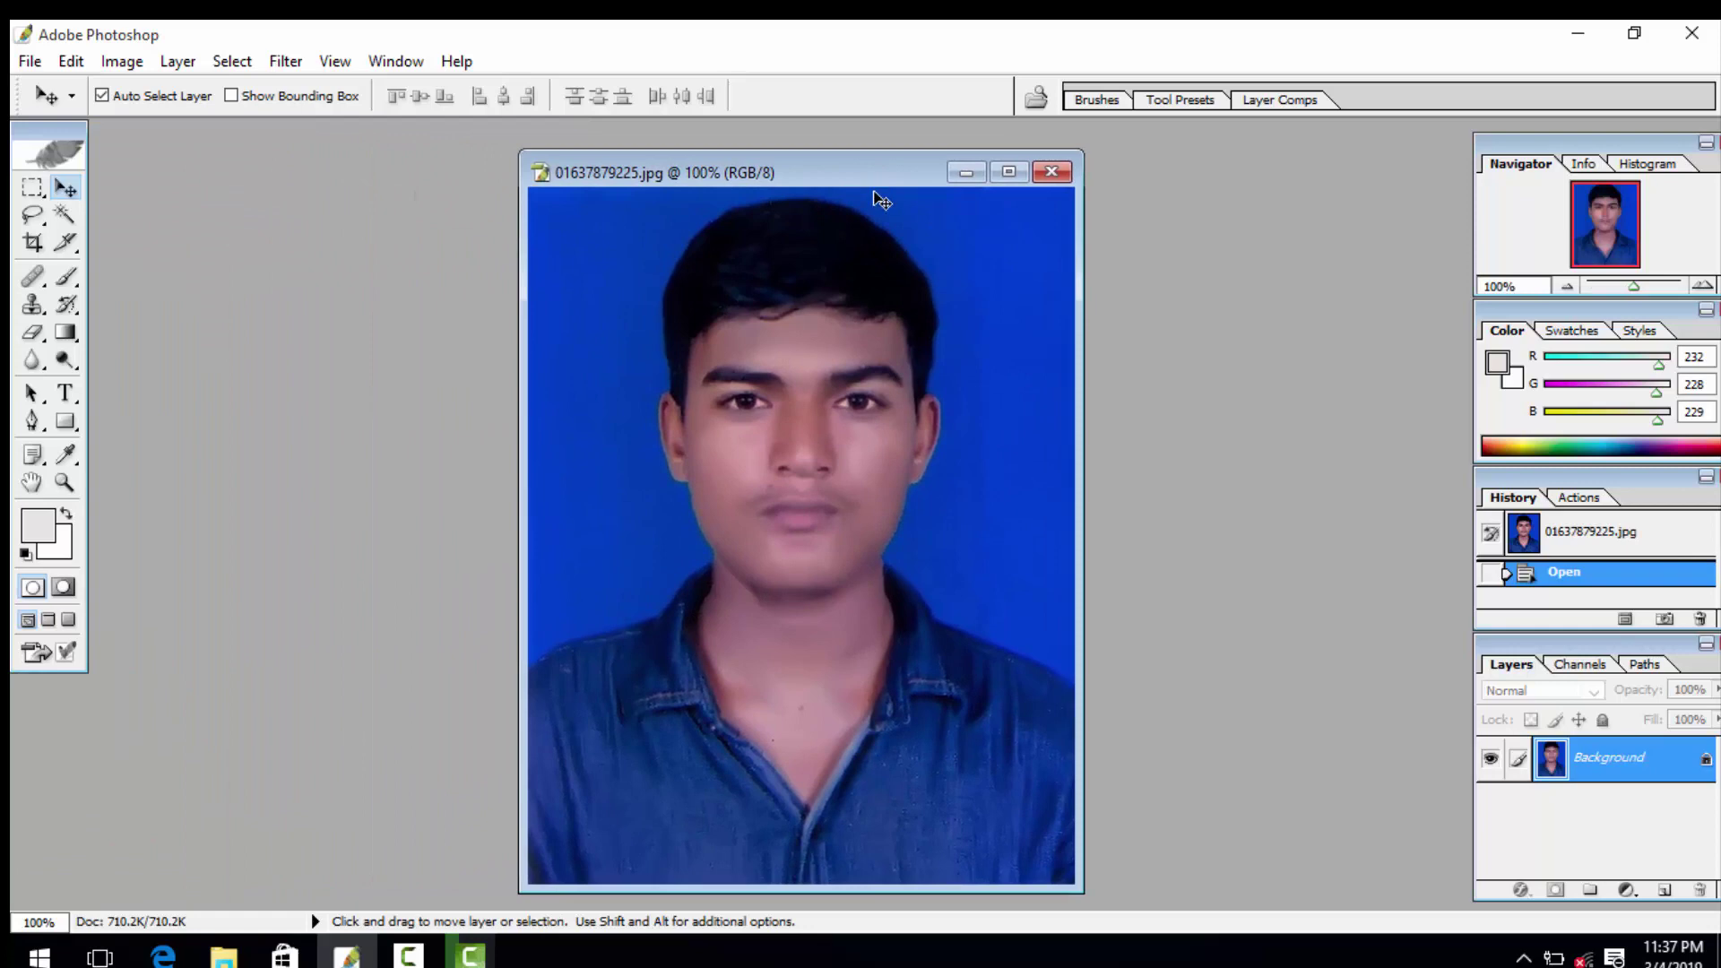
# Step: Open the photo fames folder and drag the black suit template PIC_1 (37) toward Photoshop
pyautogui.click(1580, 37)
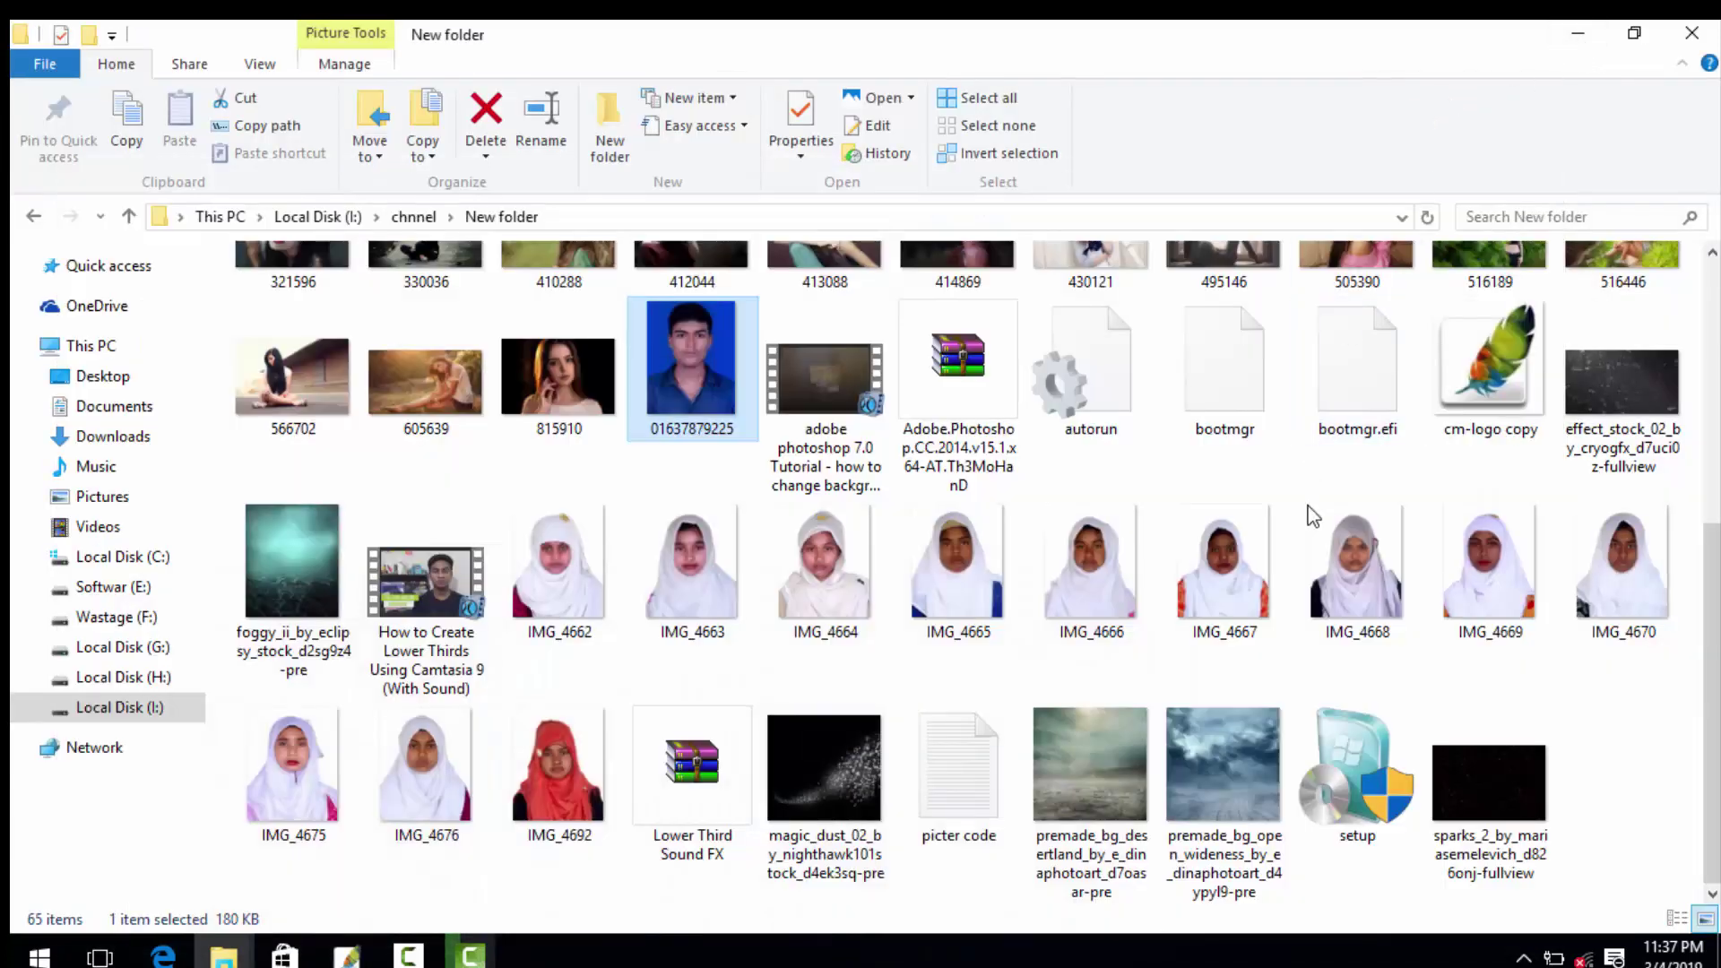
pyautogui.scroll(3, 1311, 515)
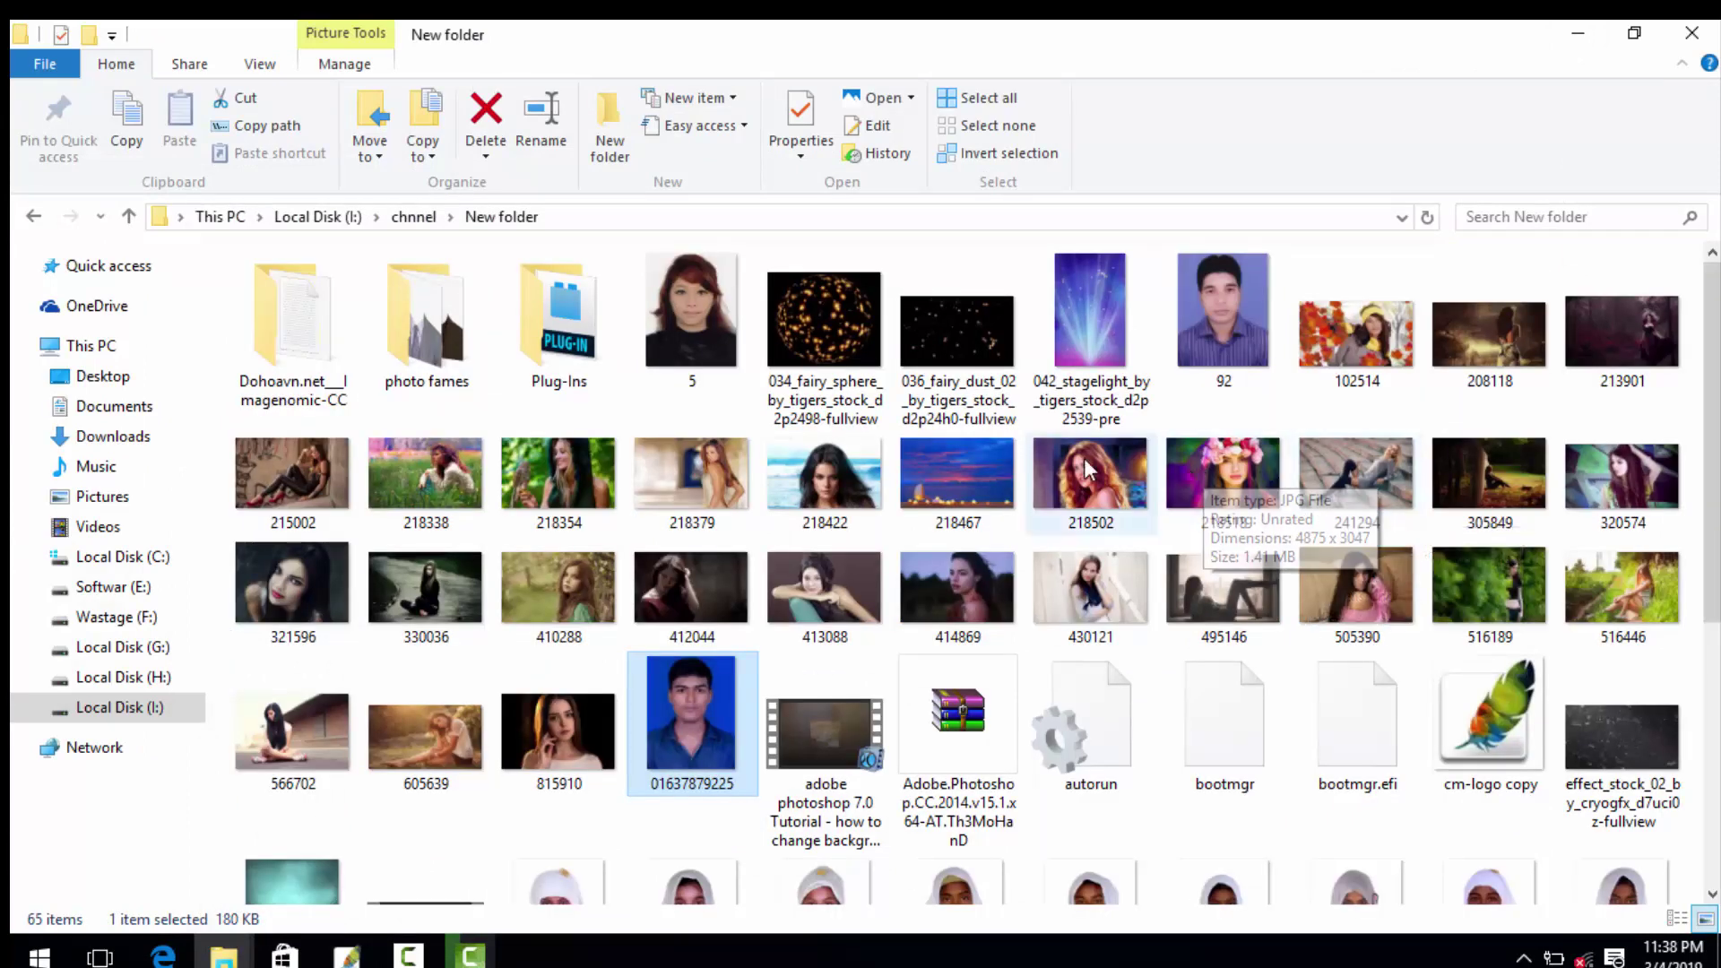
pyautogui.doubleClick(427, 327)
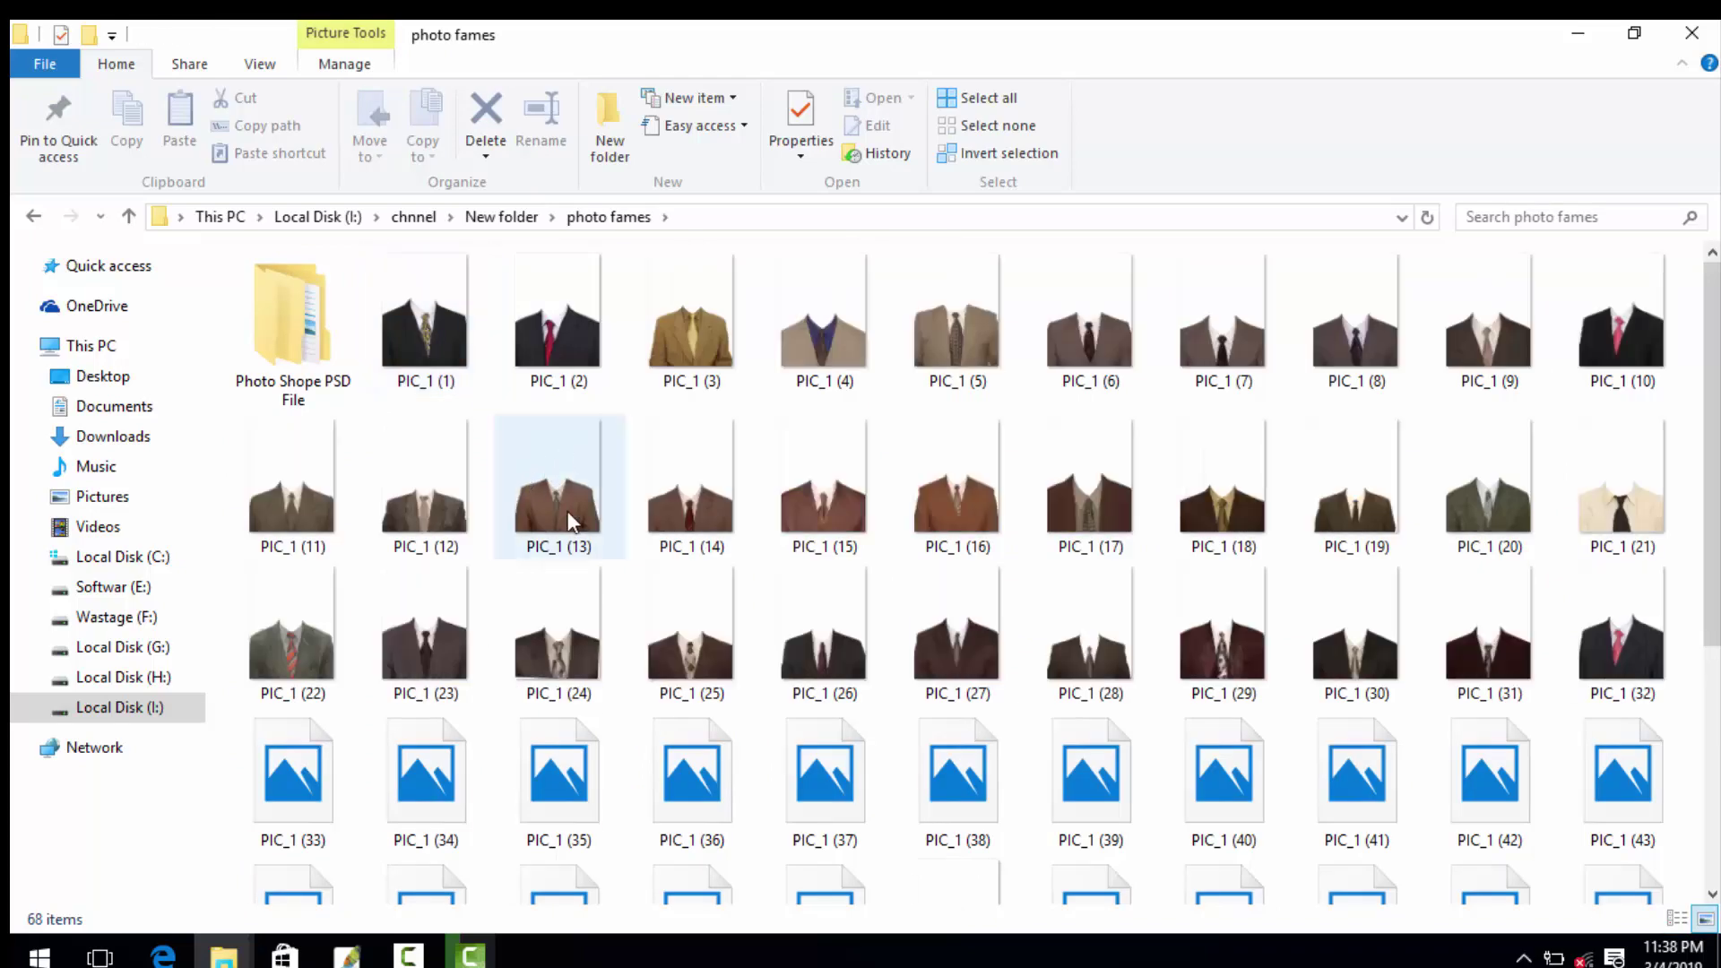
pyautogui.scroll(-3, 569, 516)
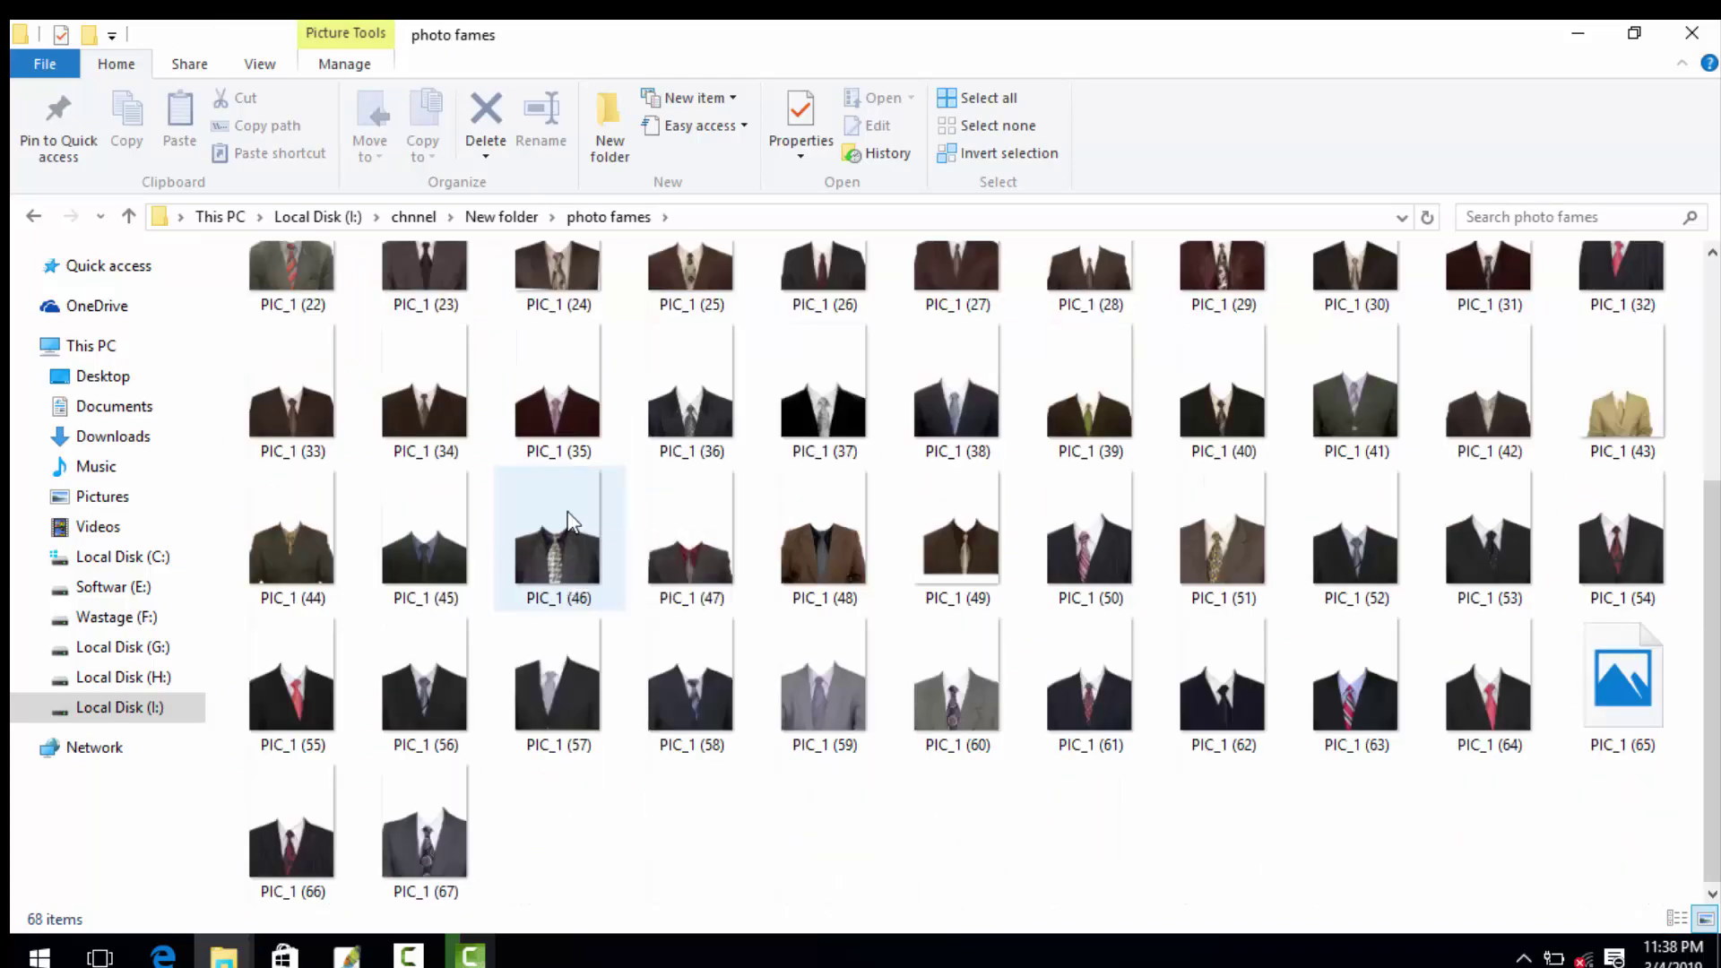
pyautogui.moveTo(578, 513); pyautogui.dragTo(836, 439)
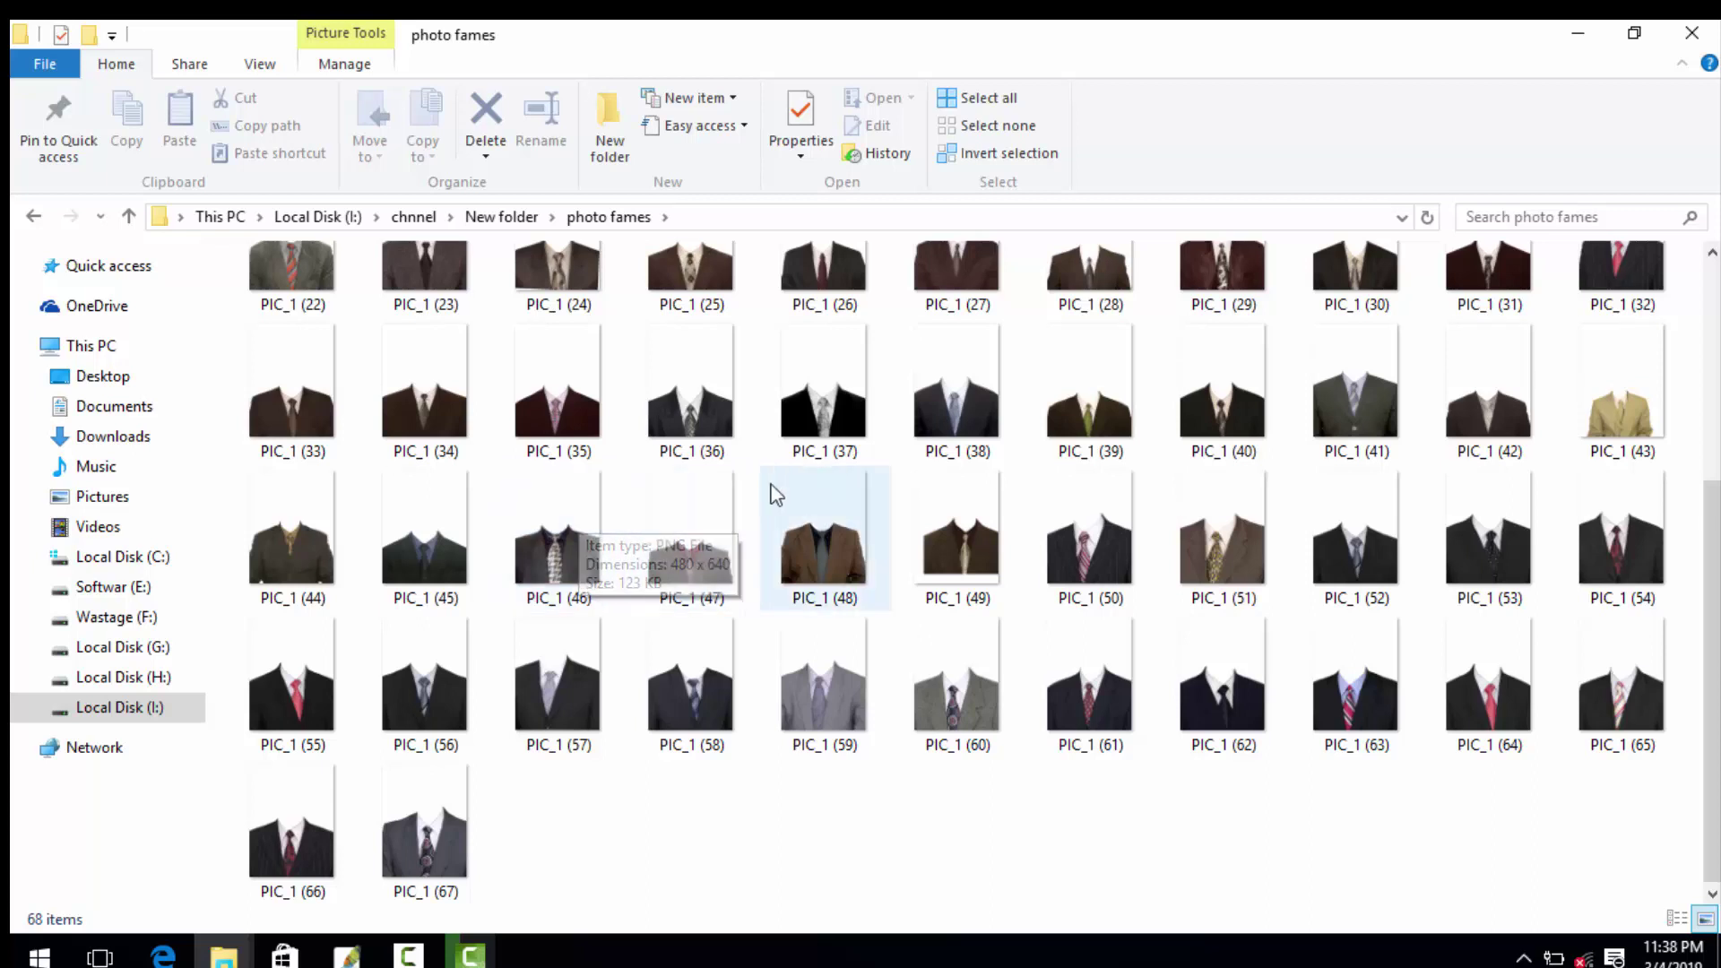
pyautogui.moveTo(825, 391)
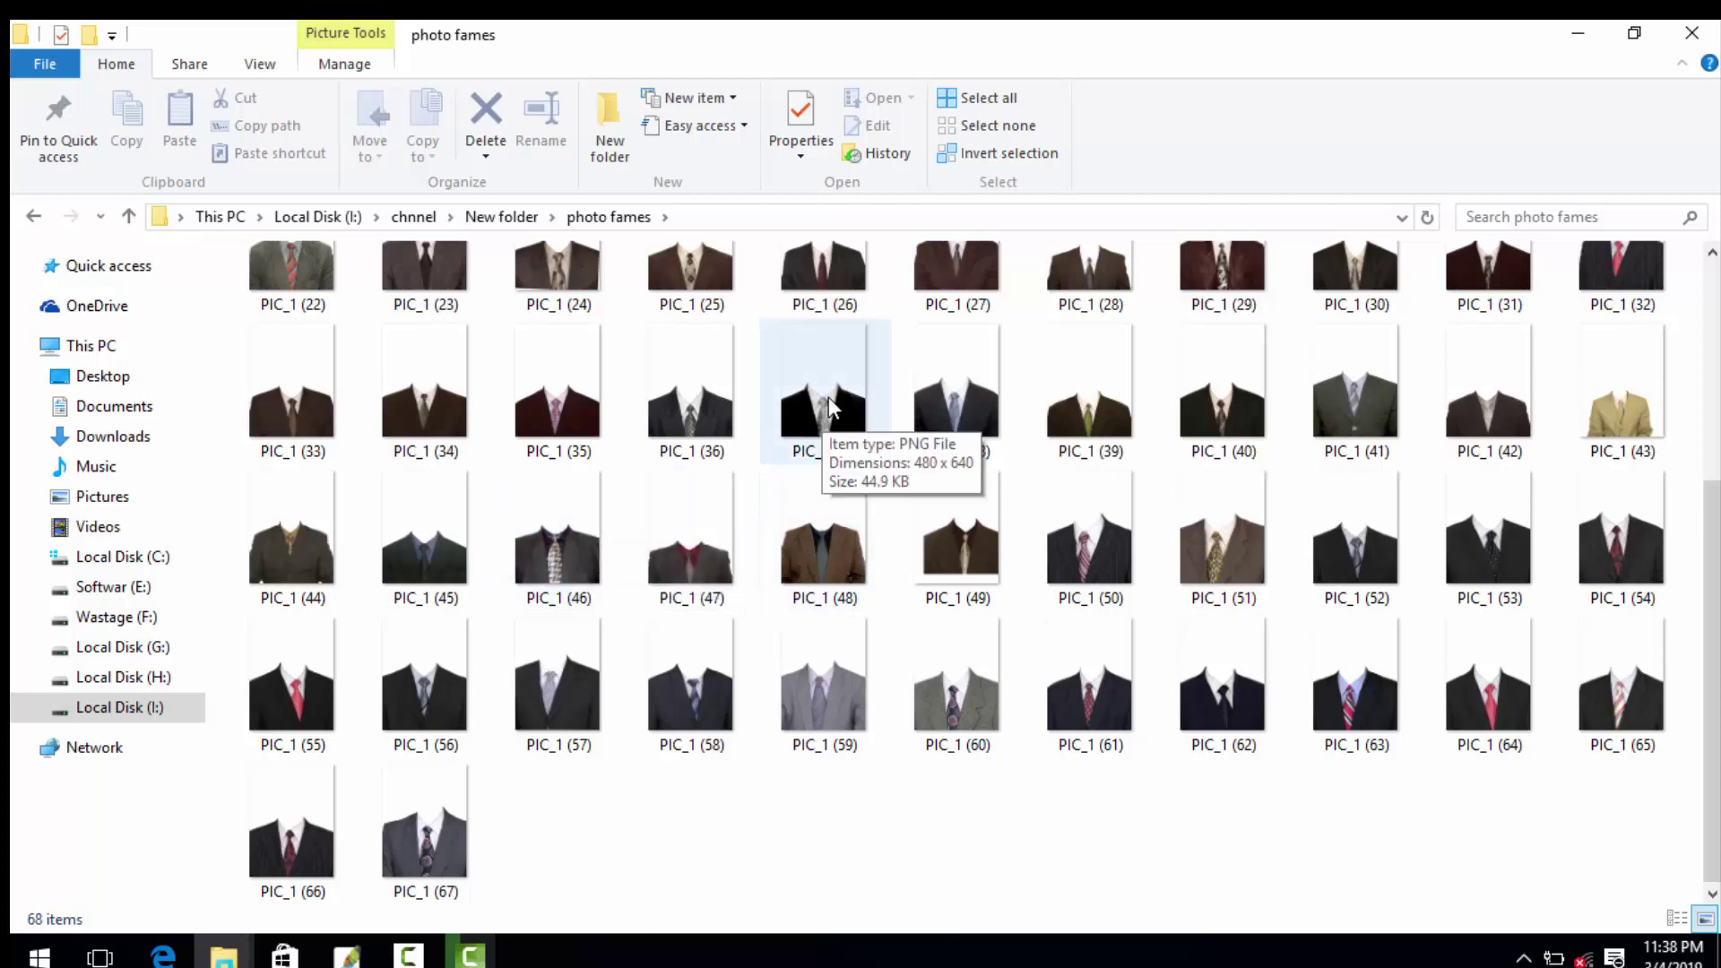
pyautogui.click(831, 400)
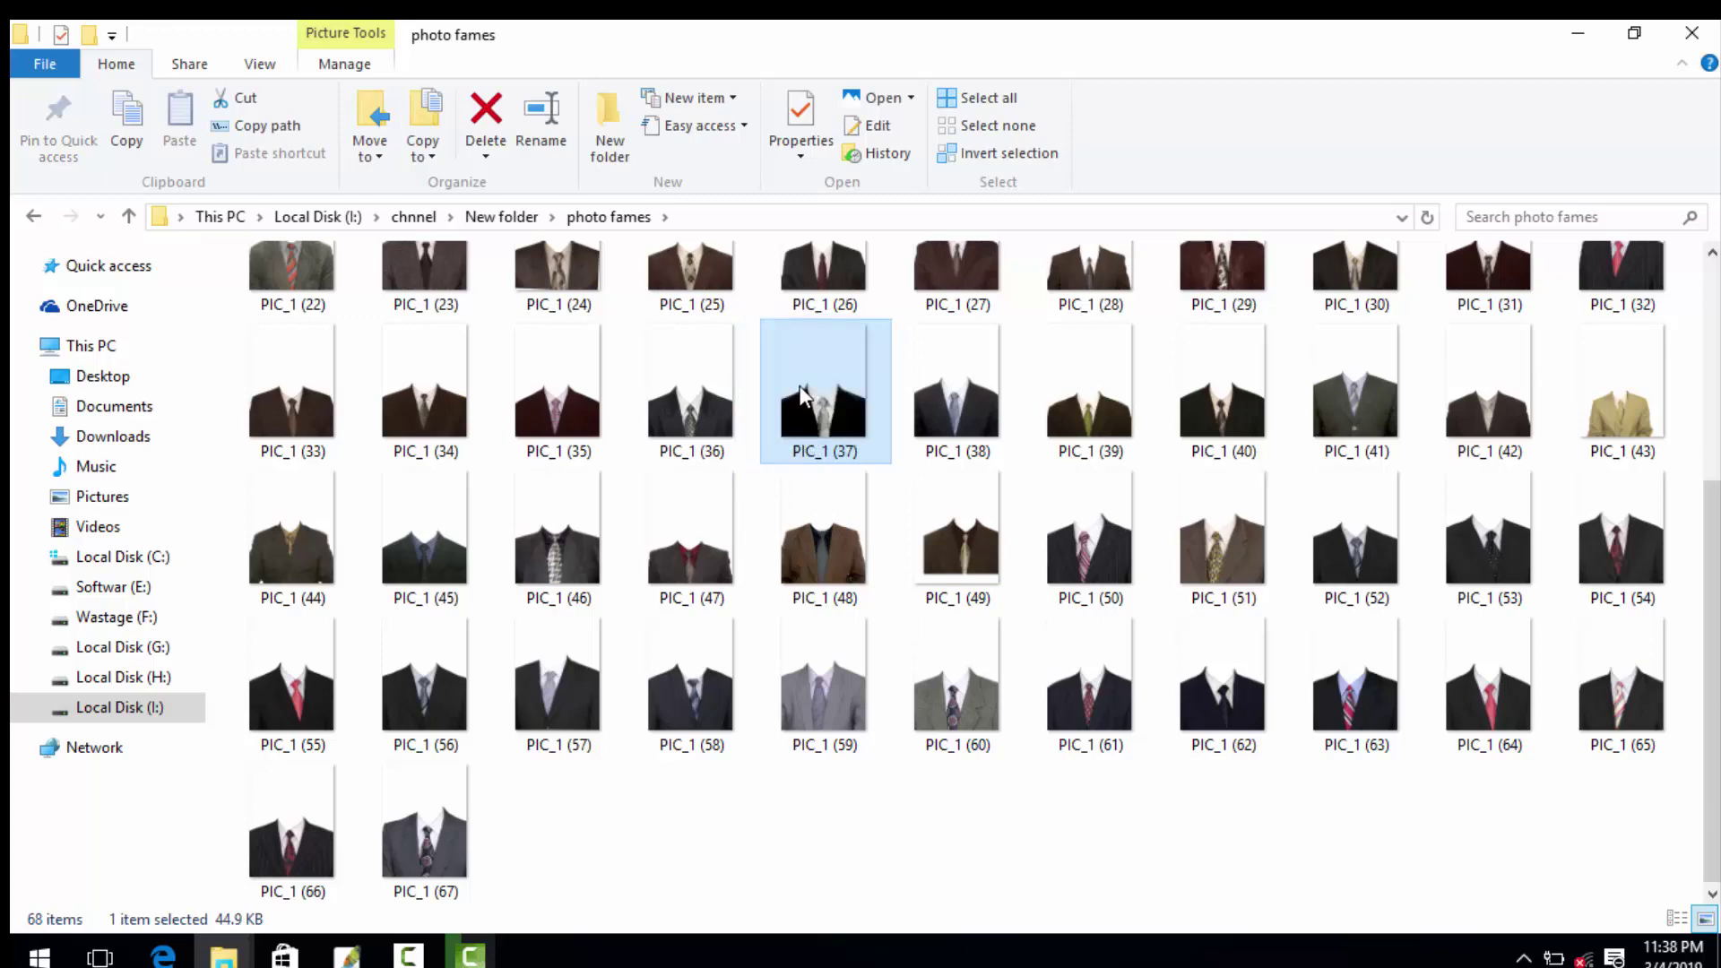
pyautogui.moveTo(804, 396)
pyautogui.mouseDown()
pyautogui.moveTo(452, 785)
pyautogui.moveTo(399, 750)
pyautogui.moveTo(401, 577)
pyautogui.mouseUp()
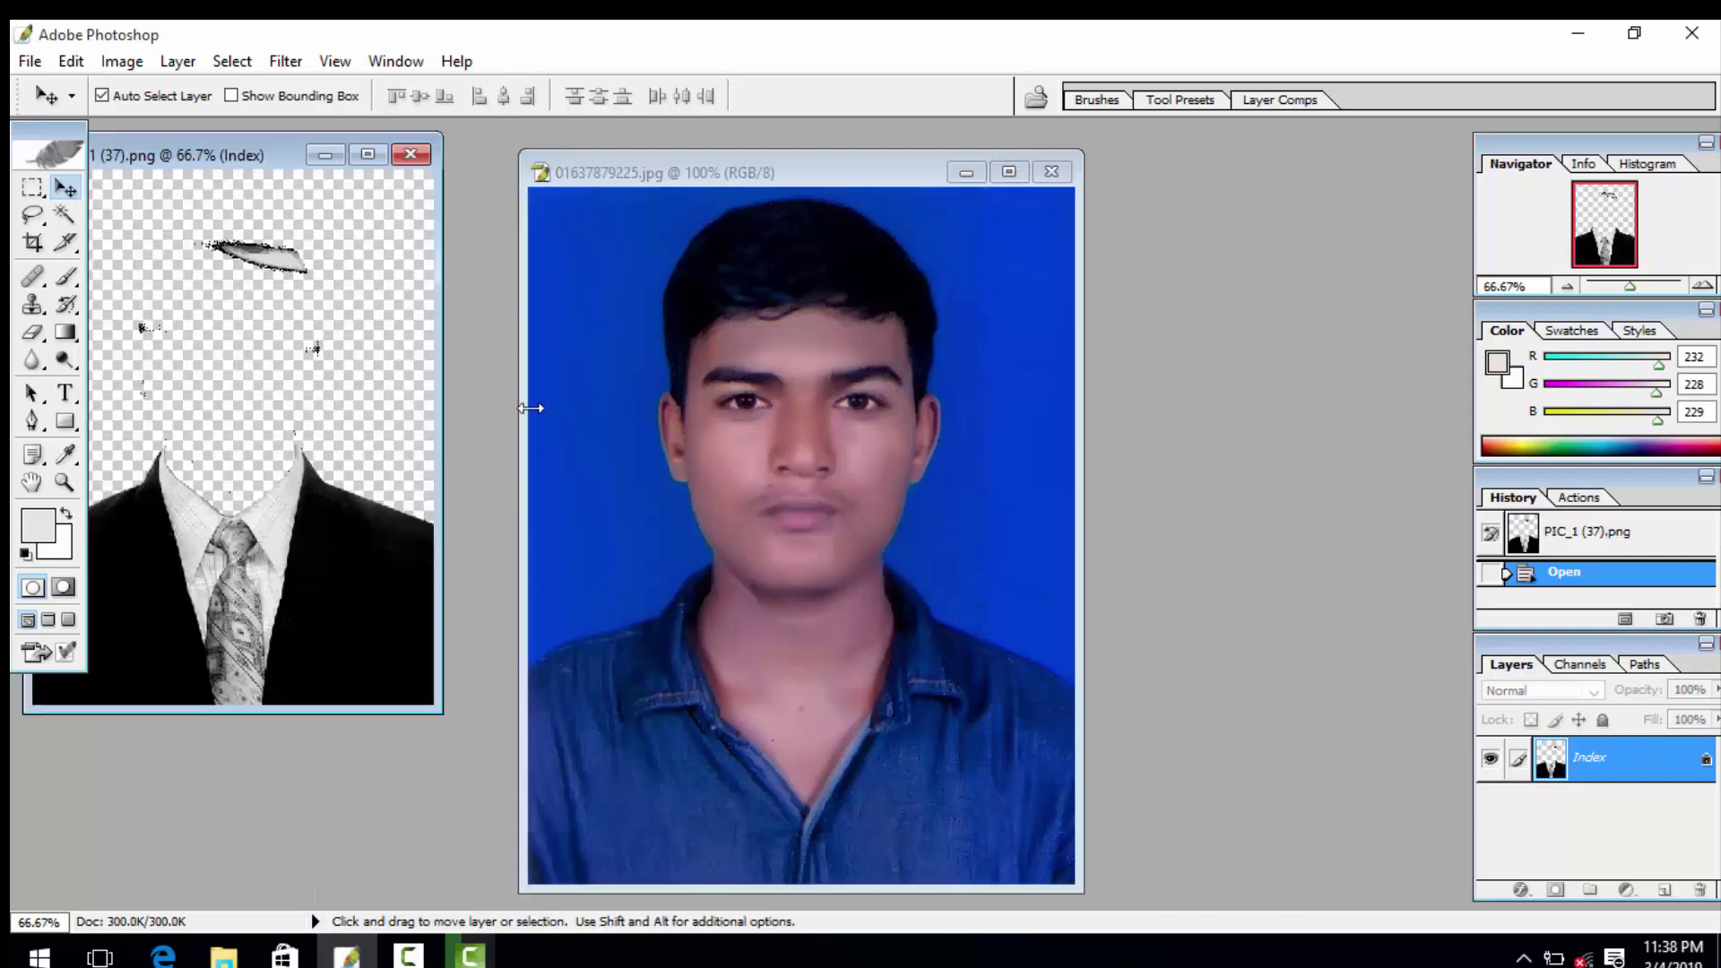
# Step: Maximize the PIC_1 (37) template and zoom to 300% to inspect the collar edges
pyautogui.moveTo(722, 181); pyautogui.dragTo(919, 166)
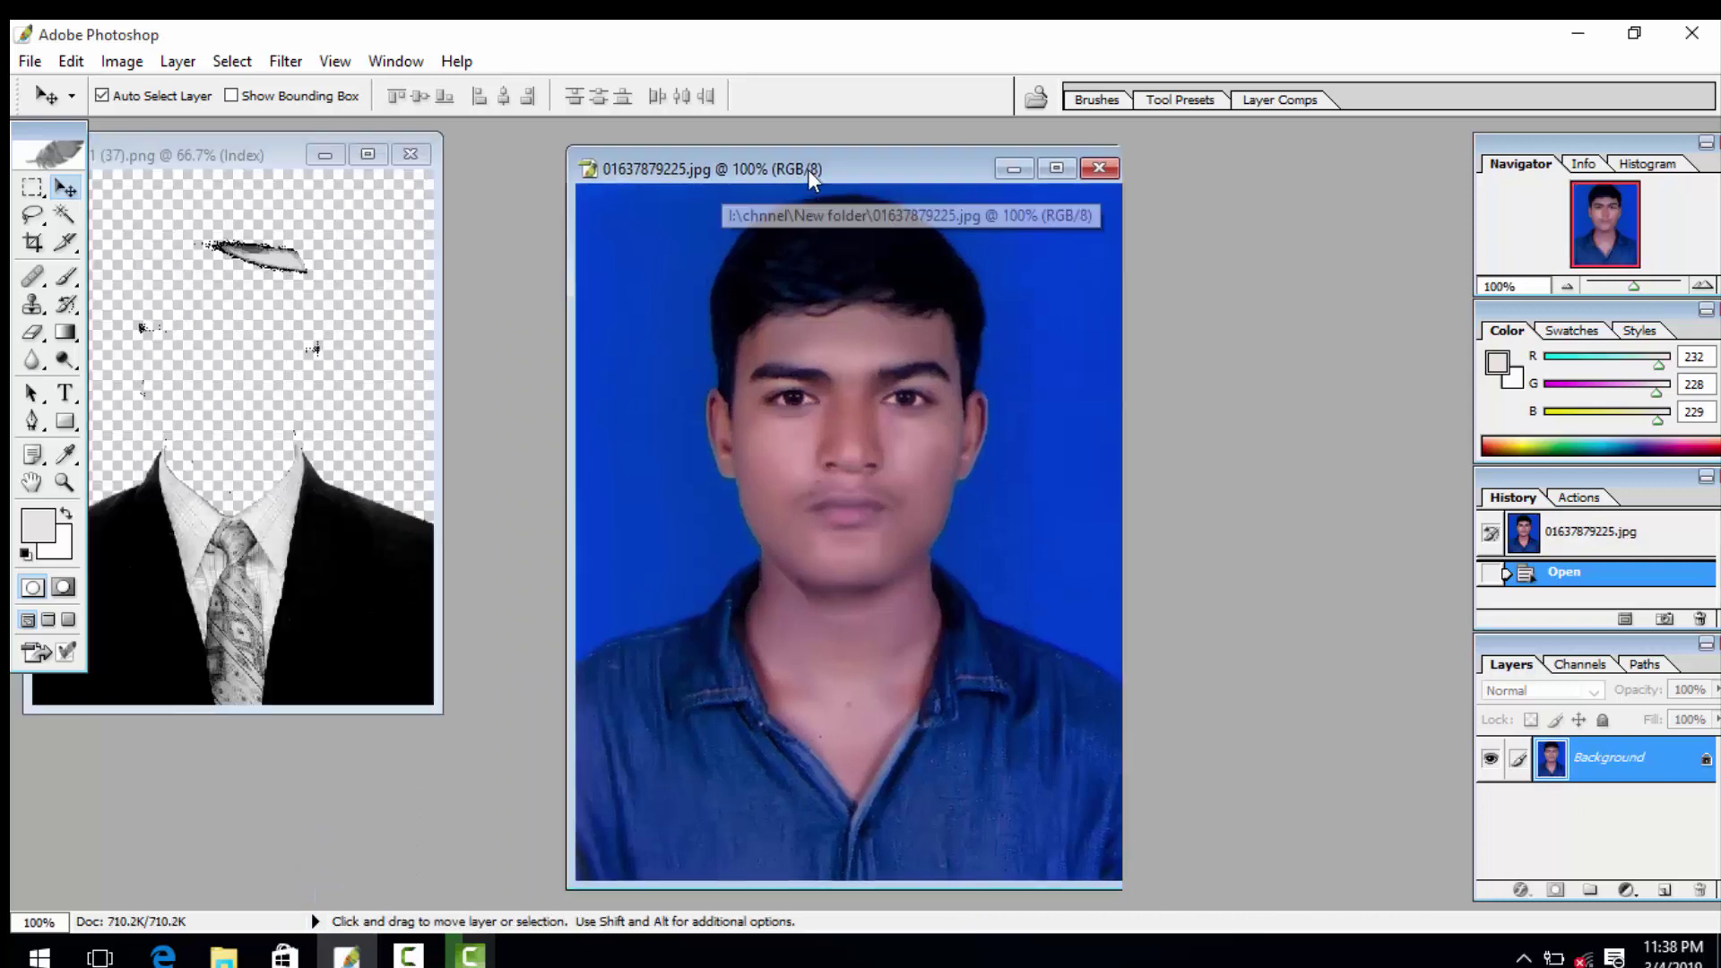
pyautogui.click(367, 155)
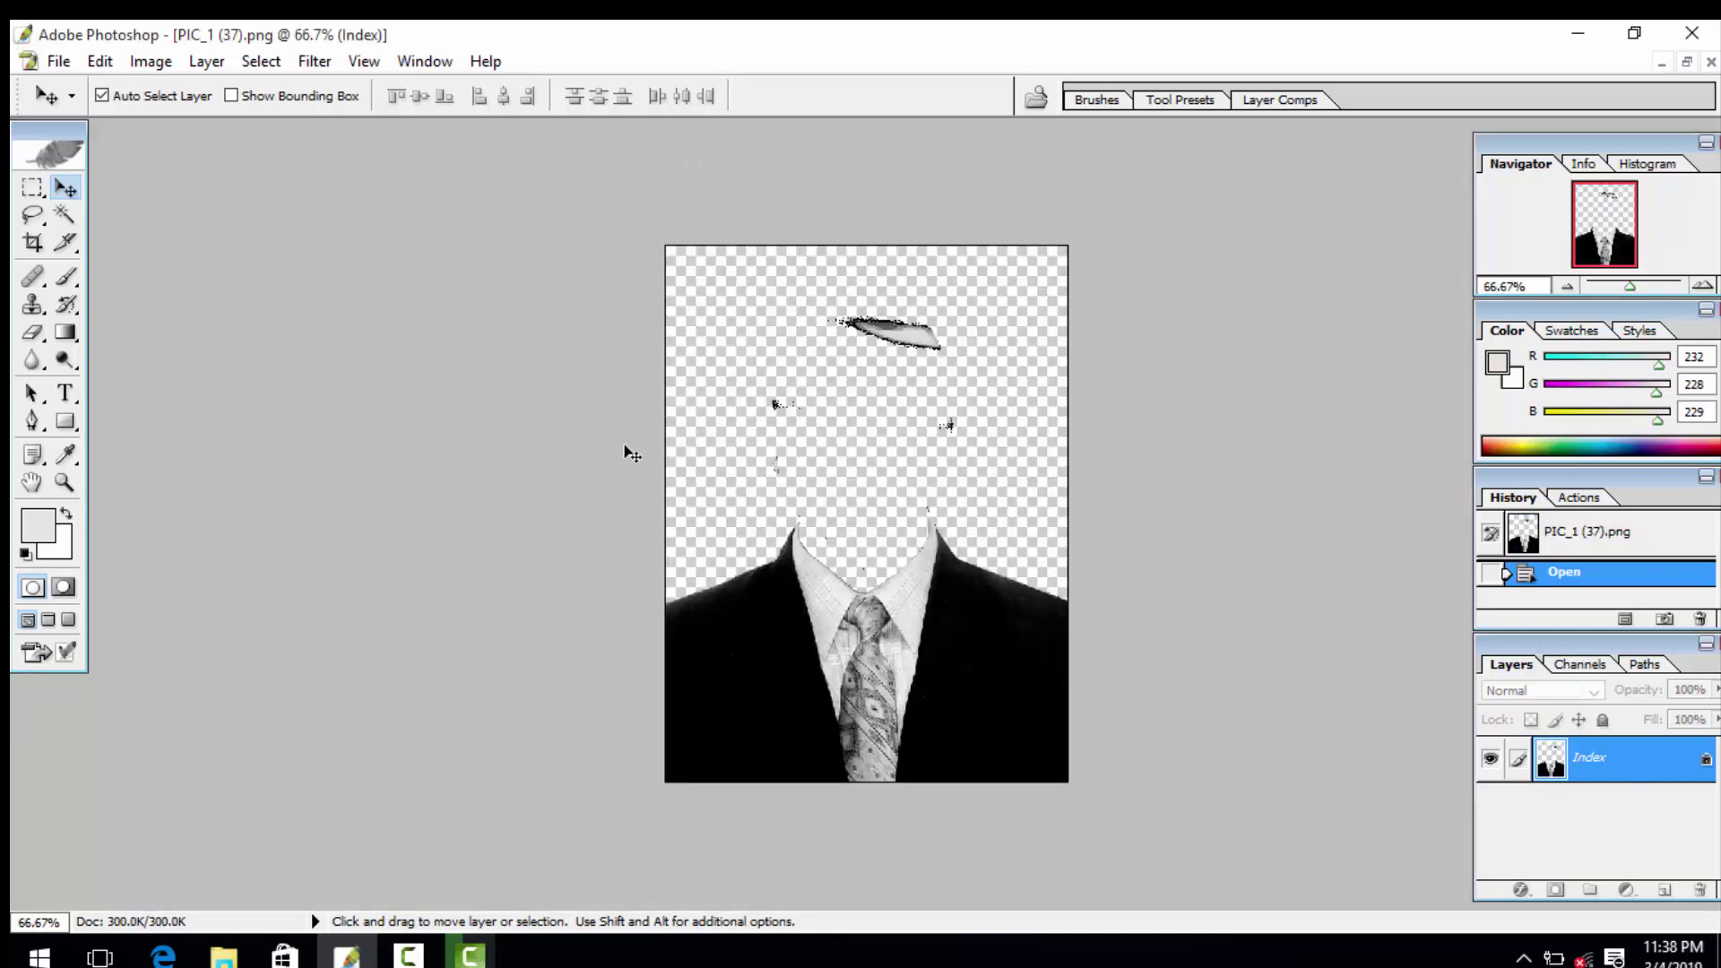
pyautogui.hotkey('ctrl', '+')
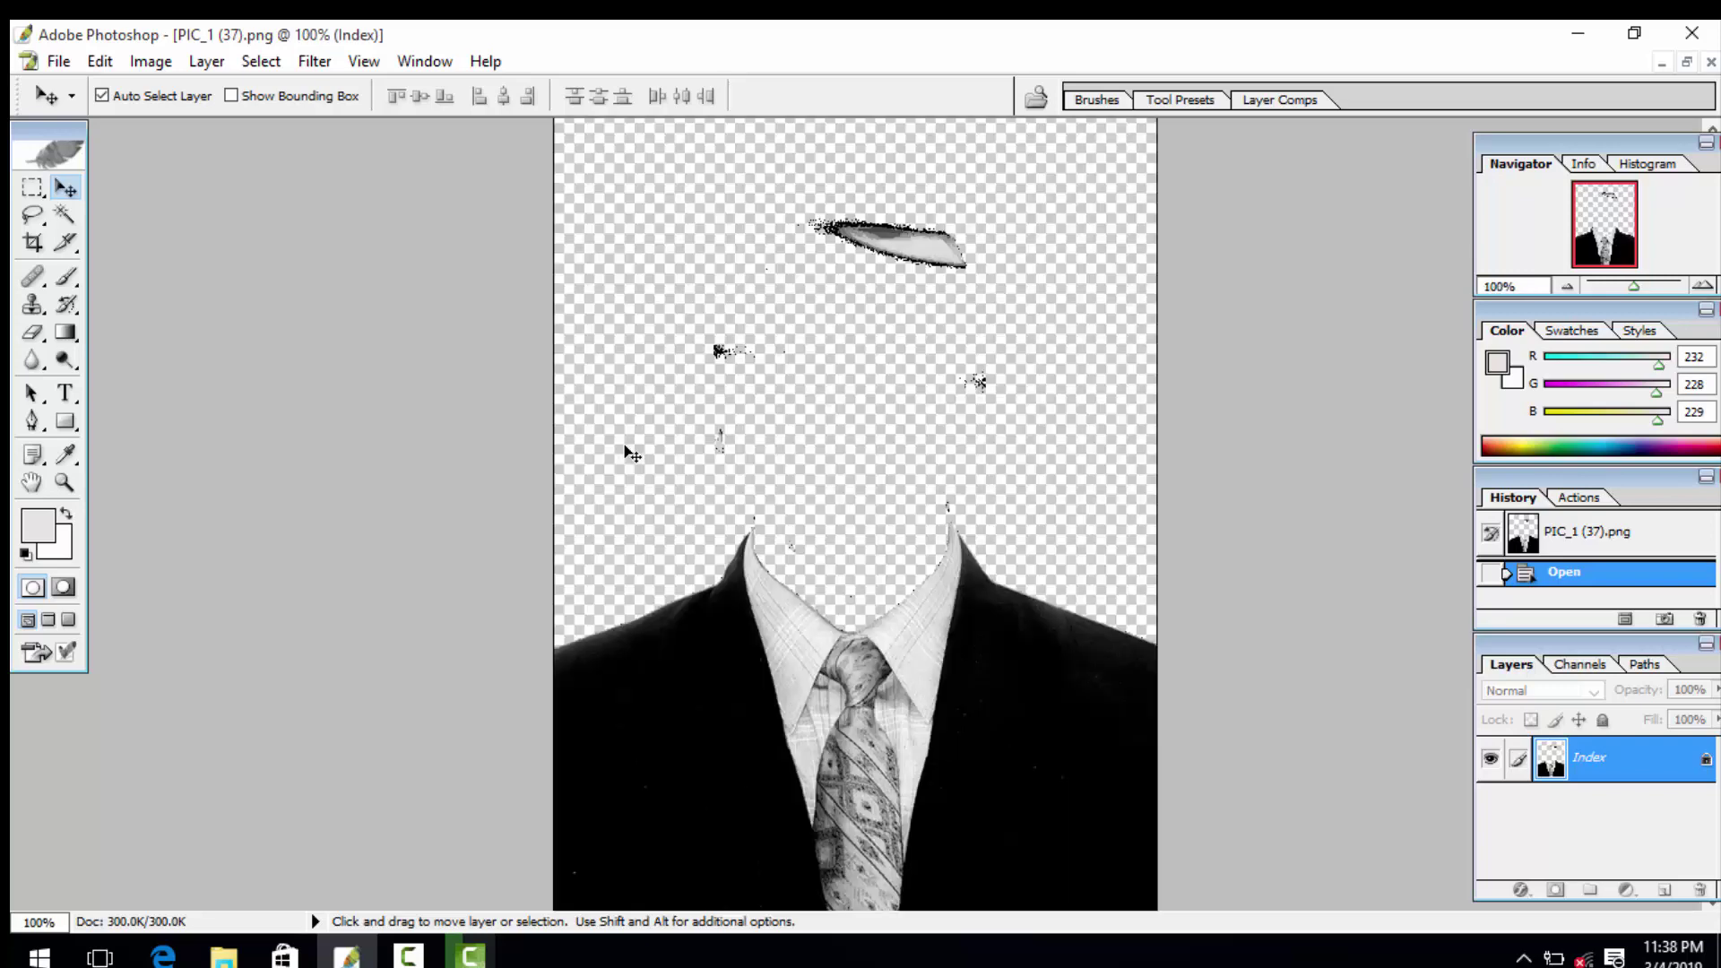
pyautogui.hotkey('ctrl', '+')
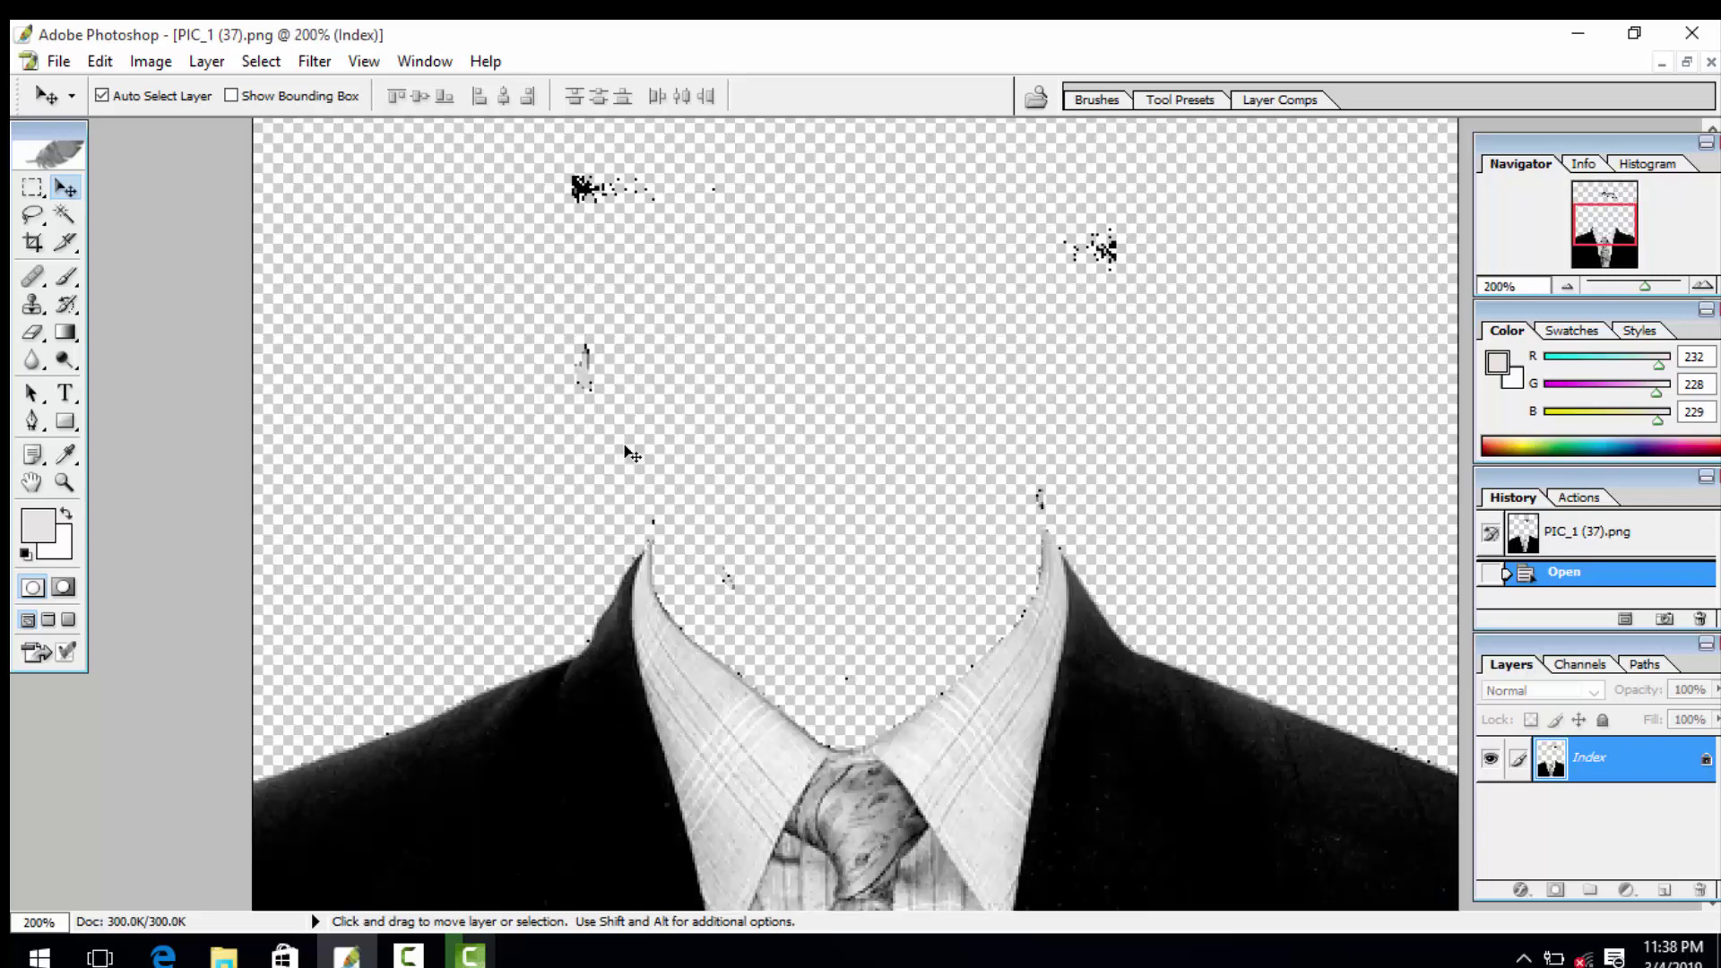
pyautogui.hotkey('ctrl', '+')
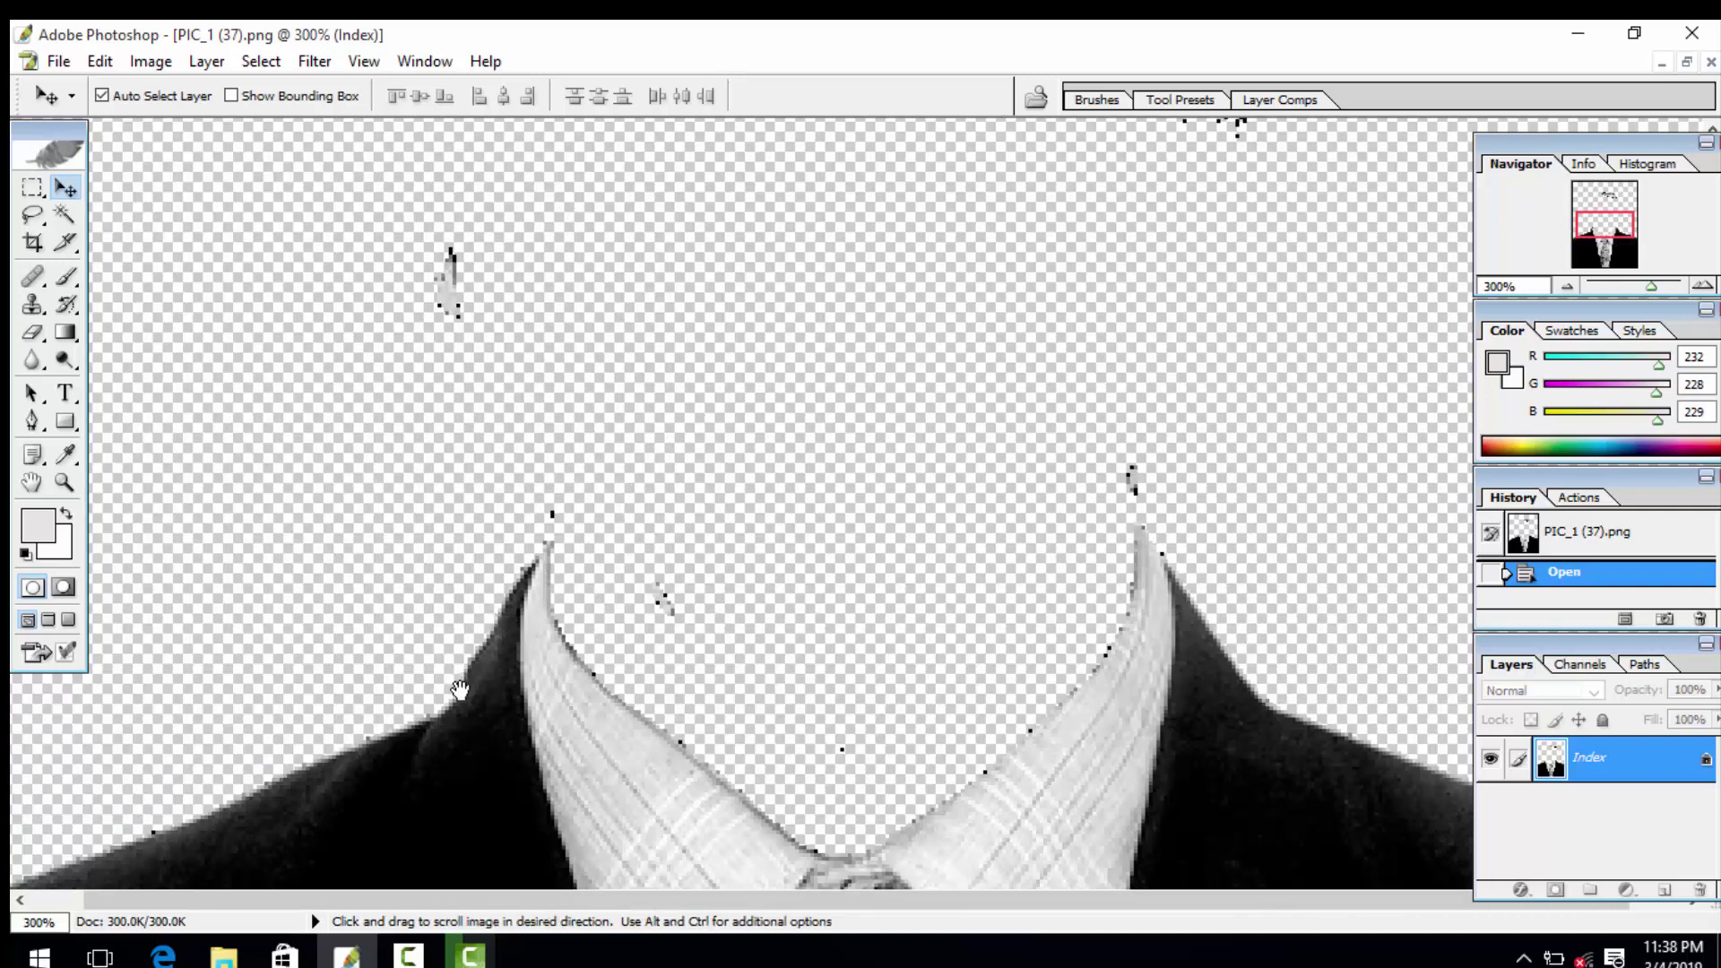
pyautogui.moveTo(474, 664)
pyautogui.mouseDown()
pyautogui.moveTo(515, 589)
pyautogui.moveTo(653, 485)
pyautogui.mouseUp()
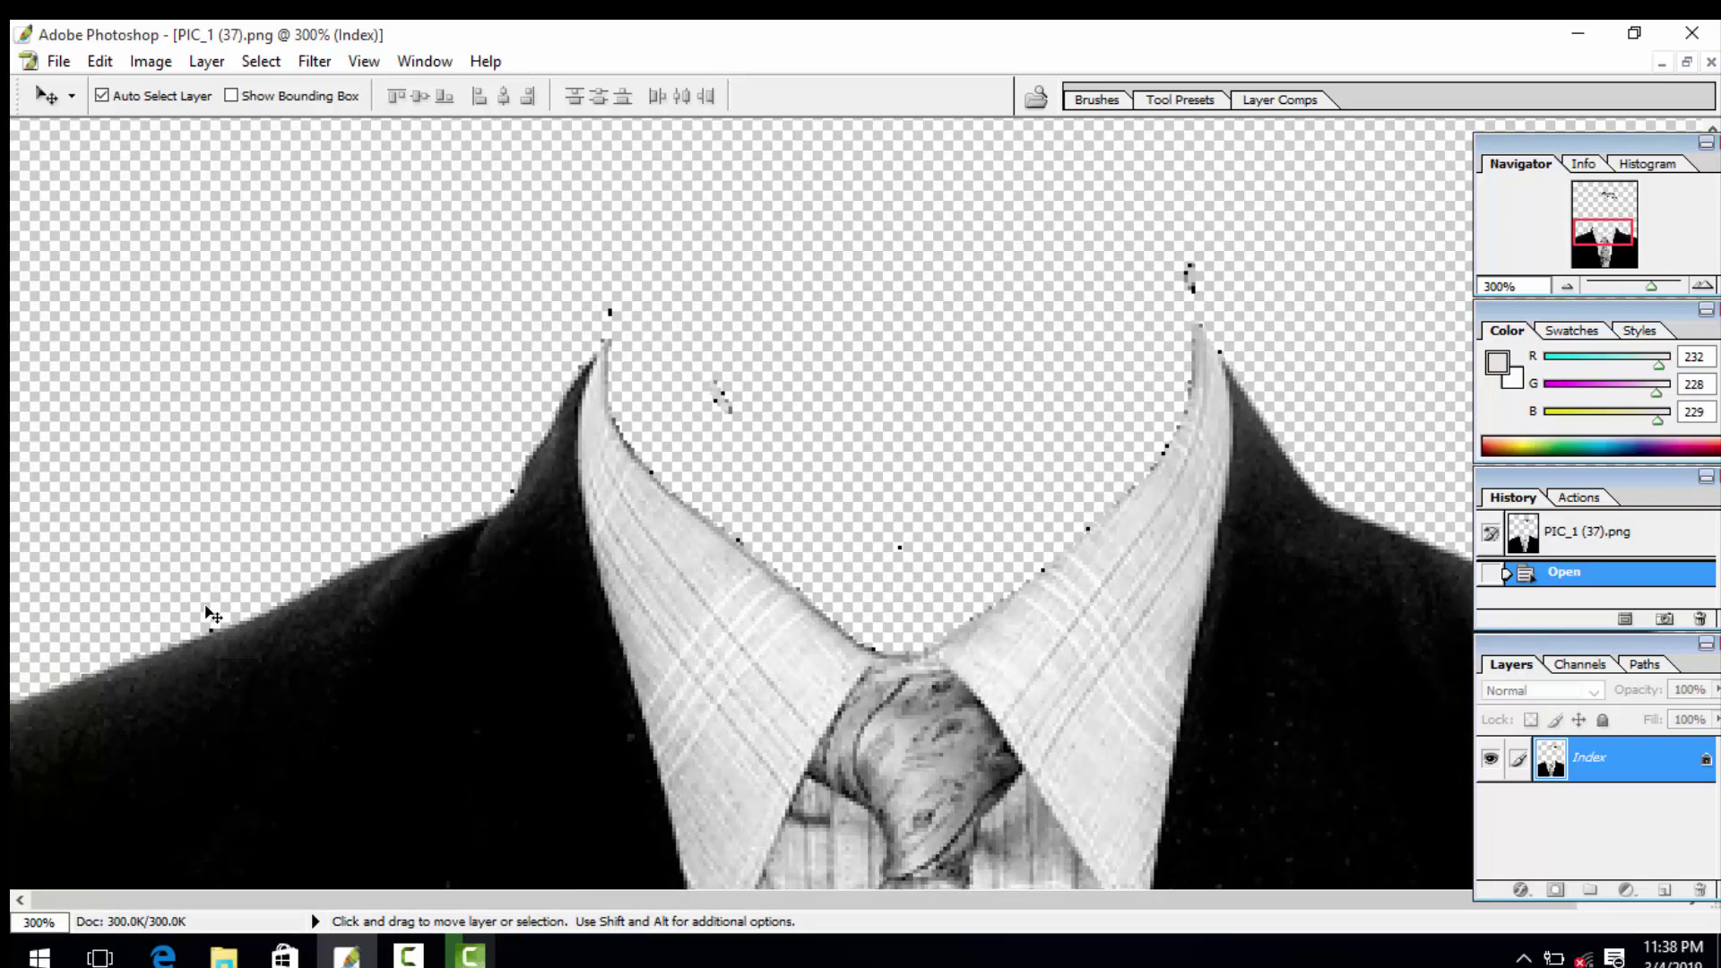
pyautogui.press('Tab')
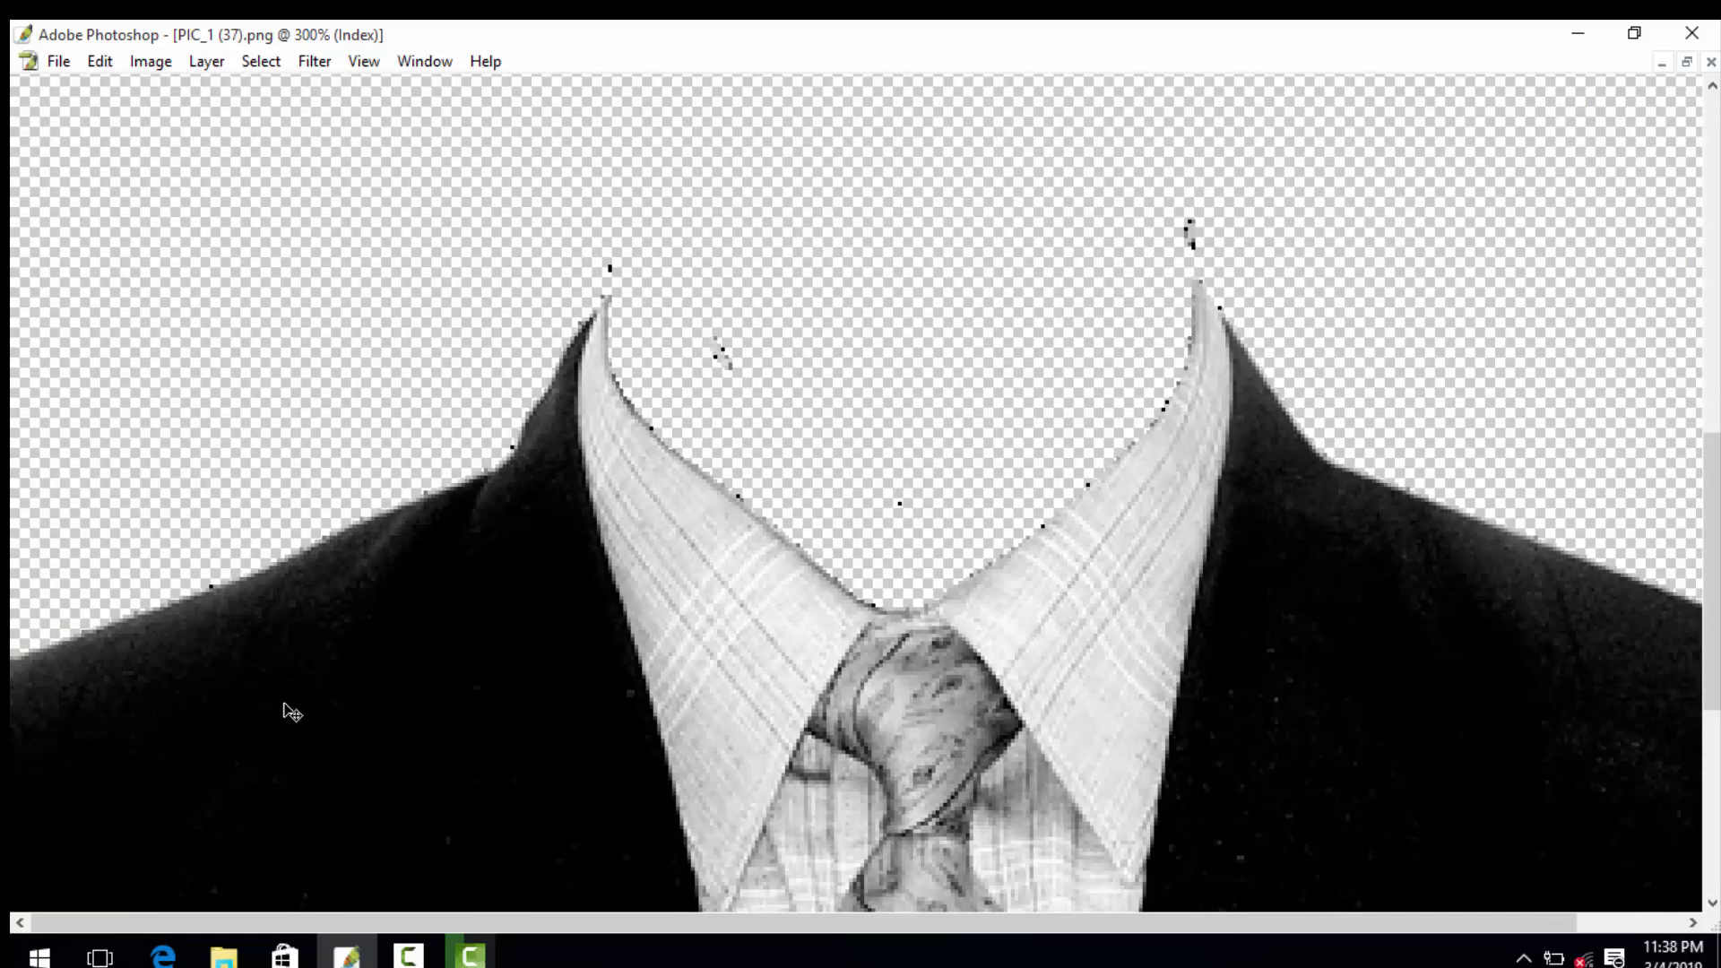
pyautogui.hotkey('ctrl', '-')
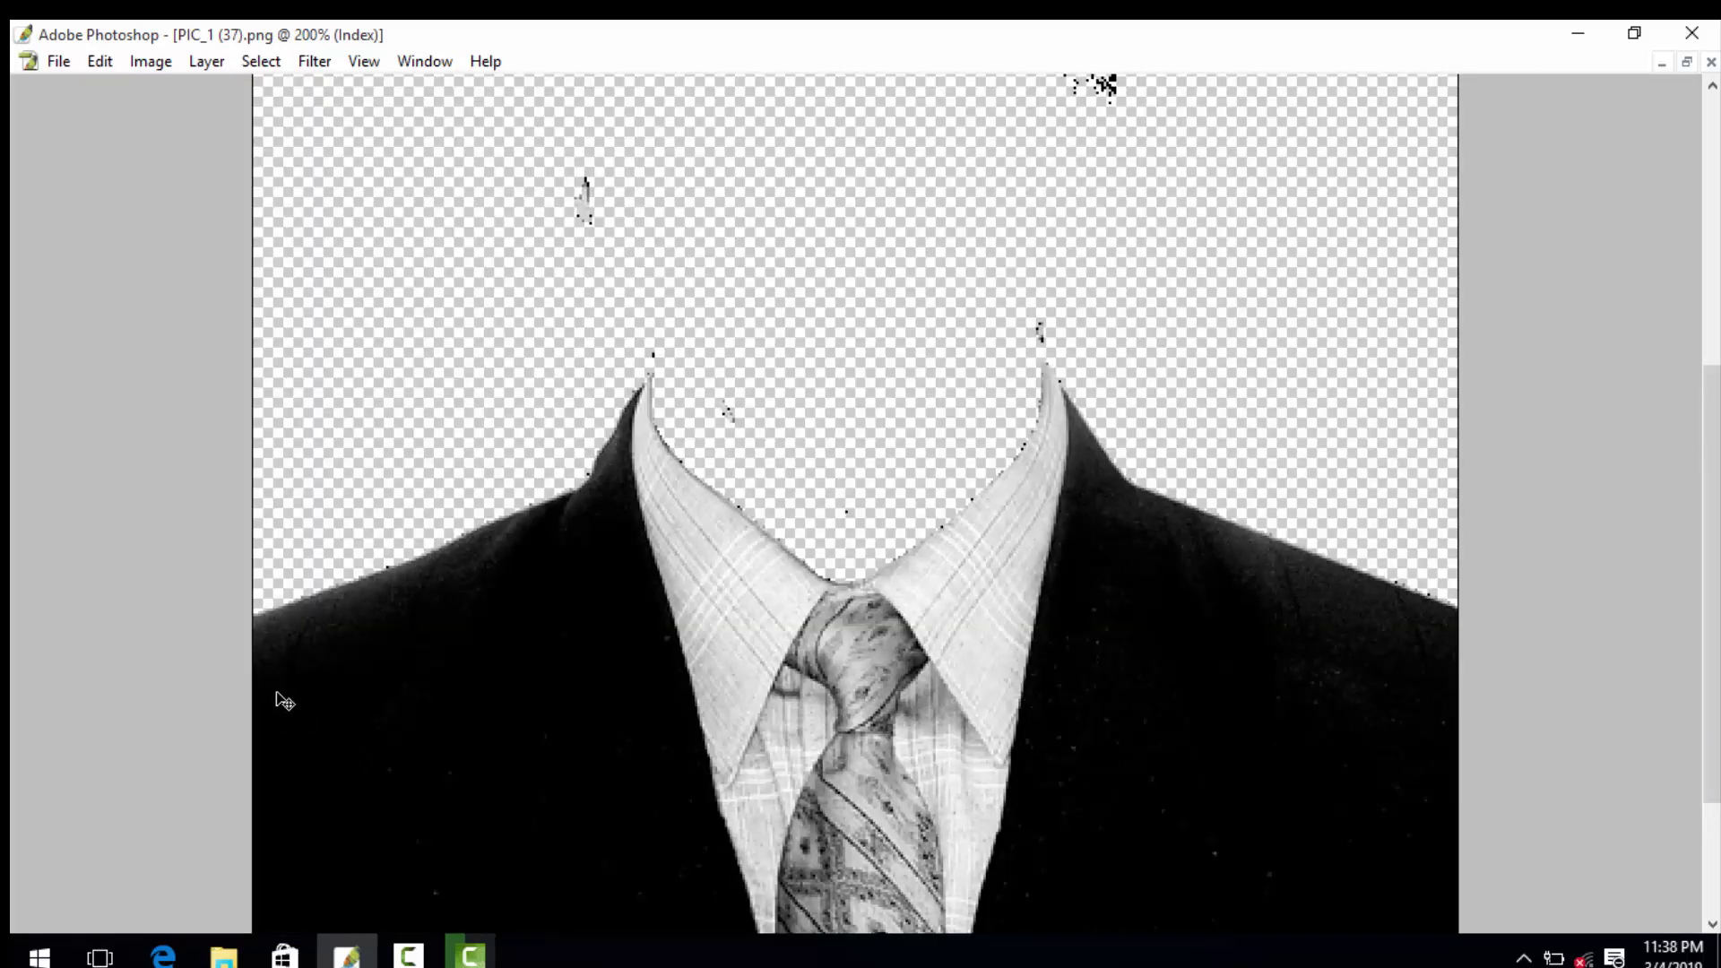
pyautogui.press('Tab')
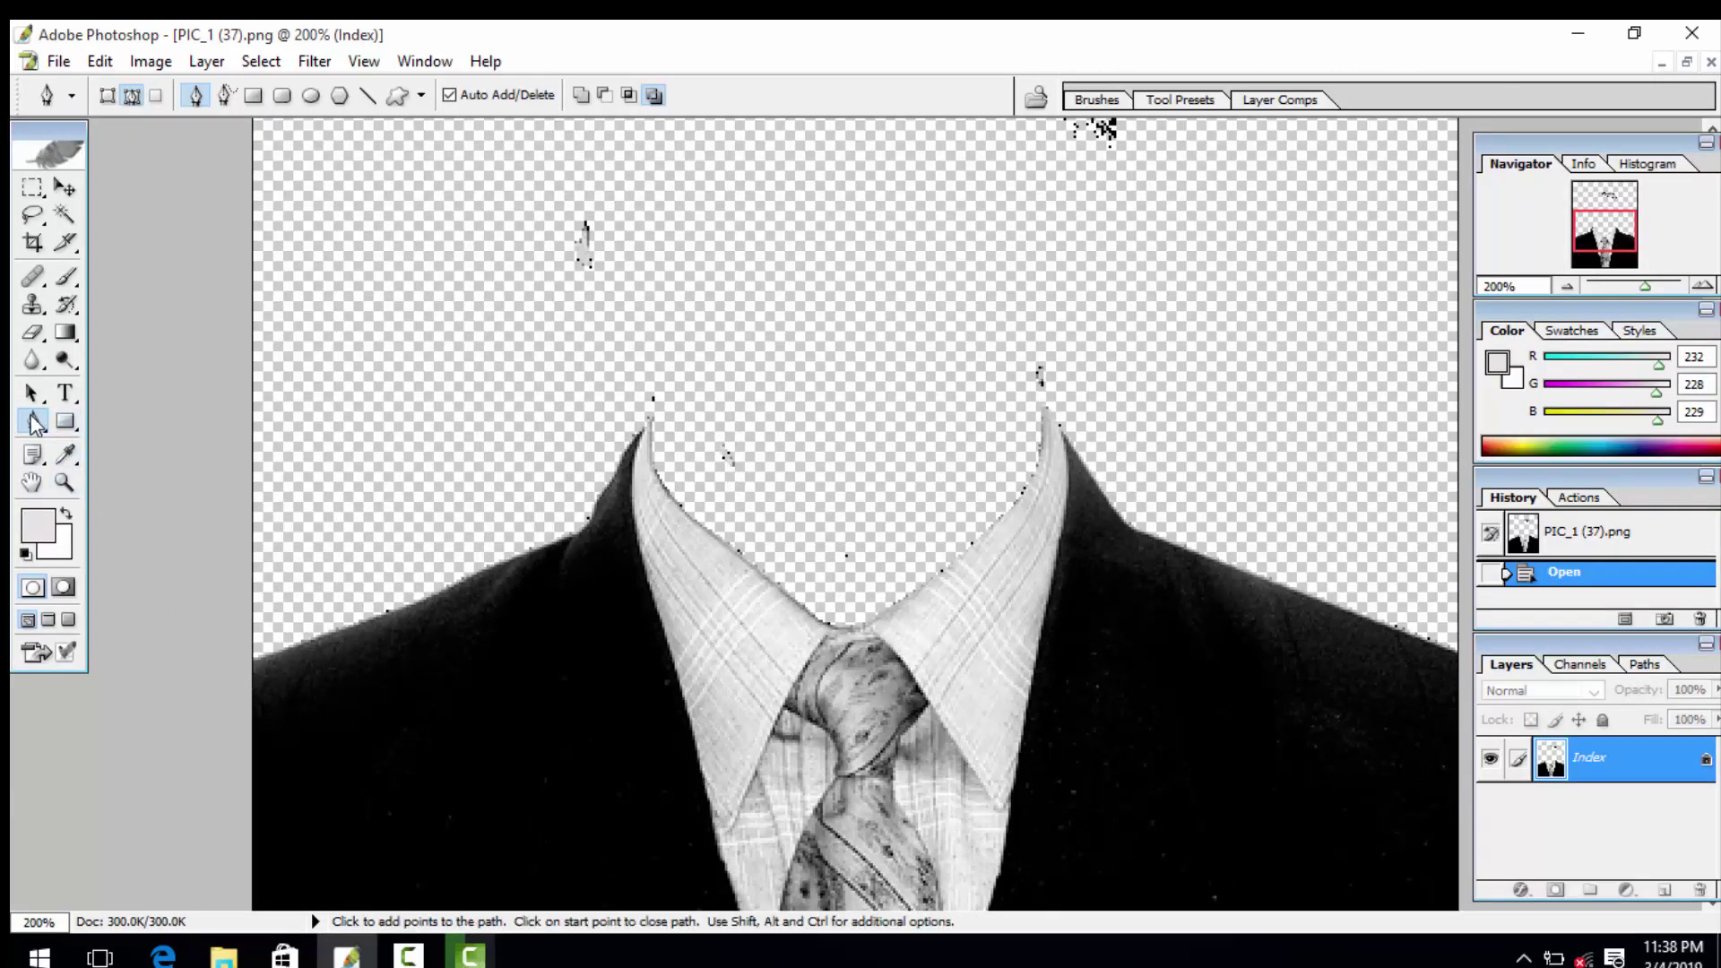
# Step: Place Pen points from the jacket's left edge over the shoulder and collar to the tie knot
pyautogui.click(254, 668)
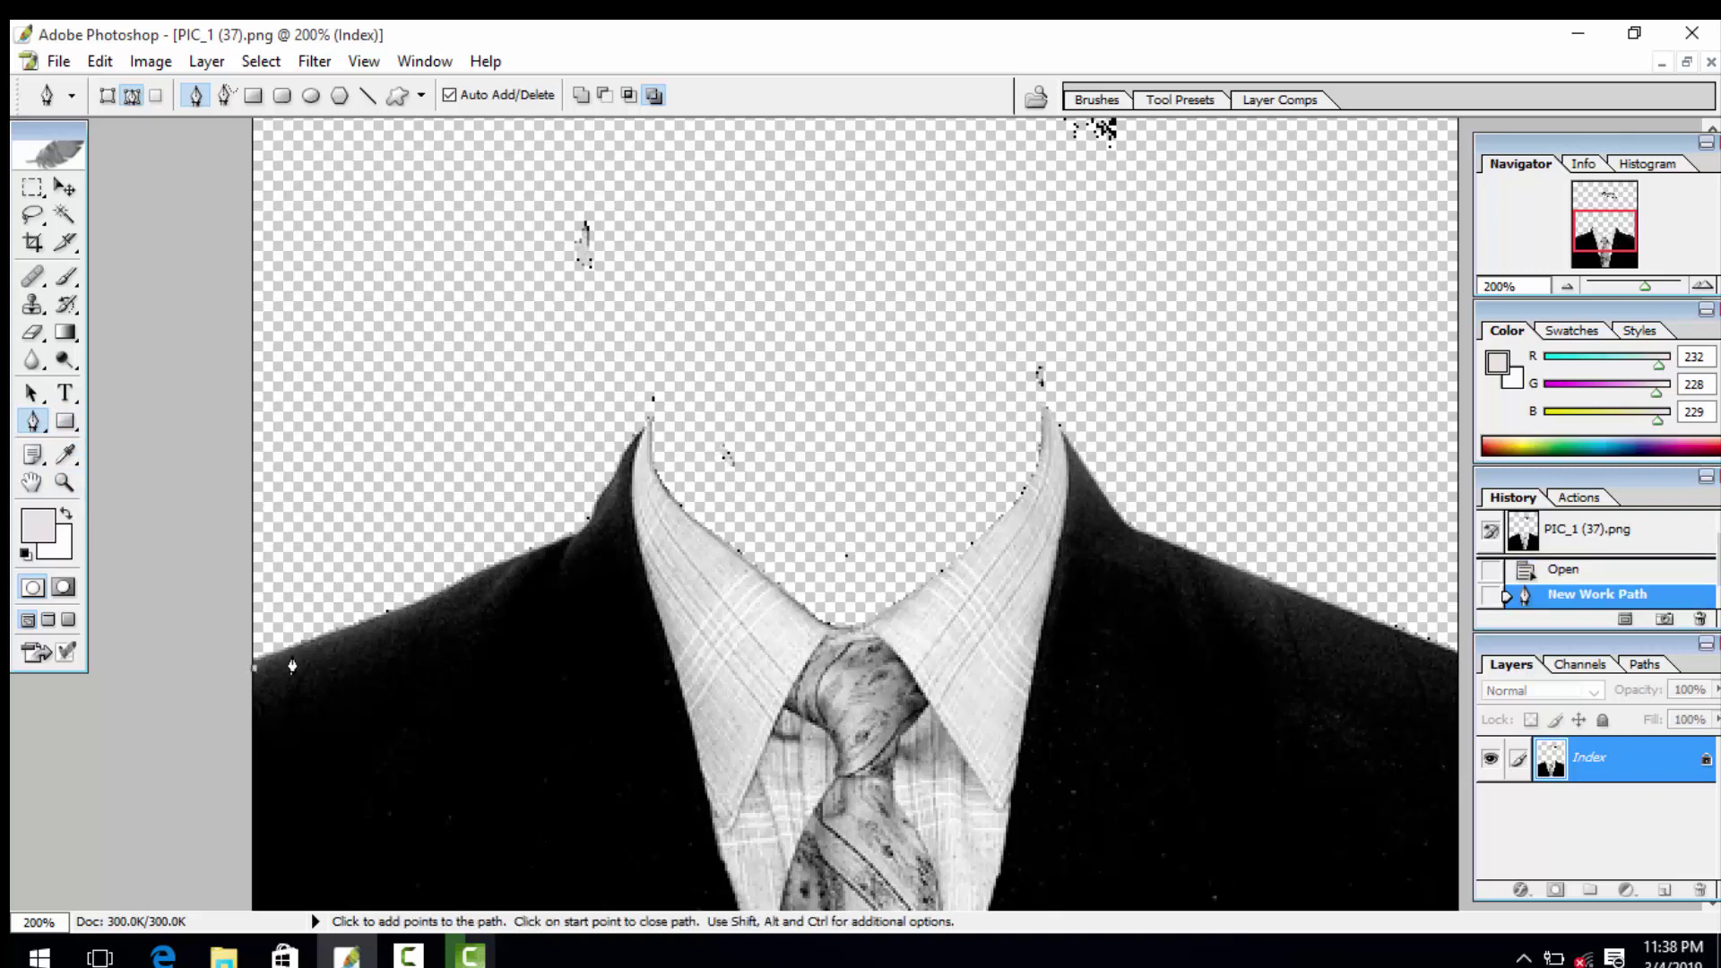
pyautogui.click(395, 610)
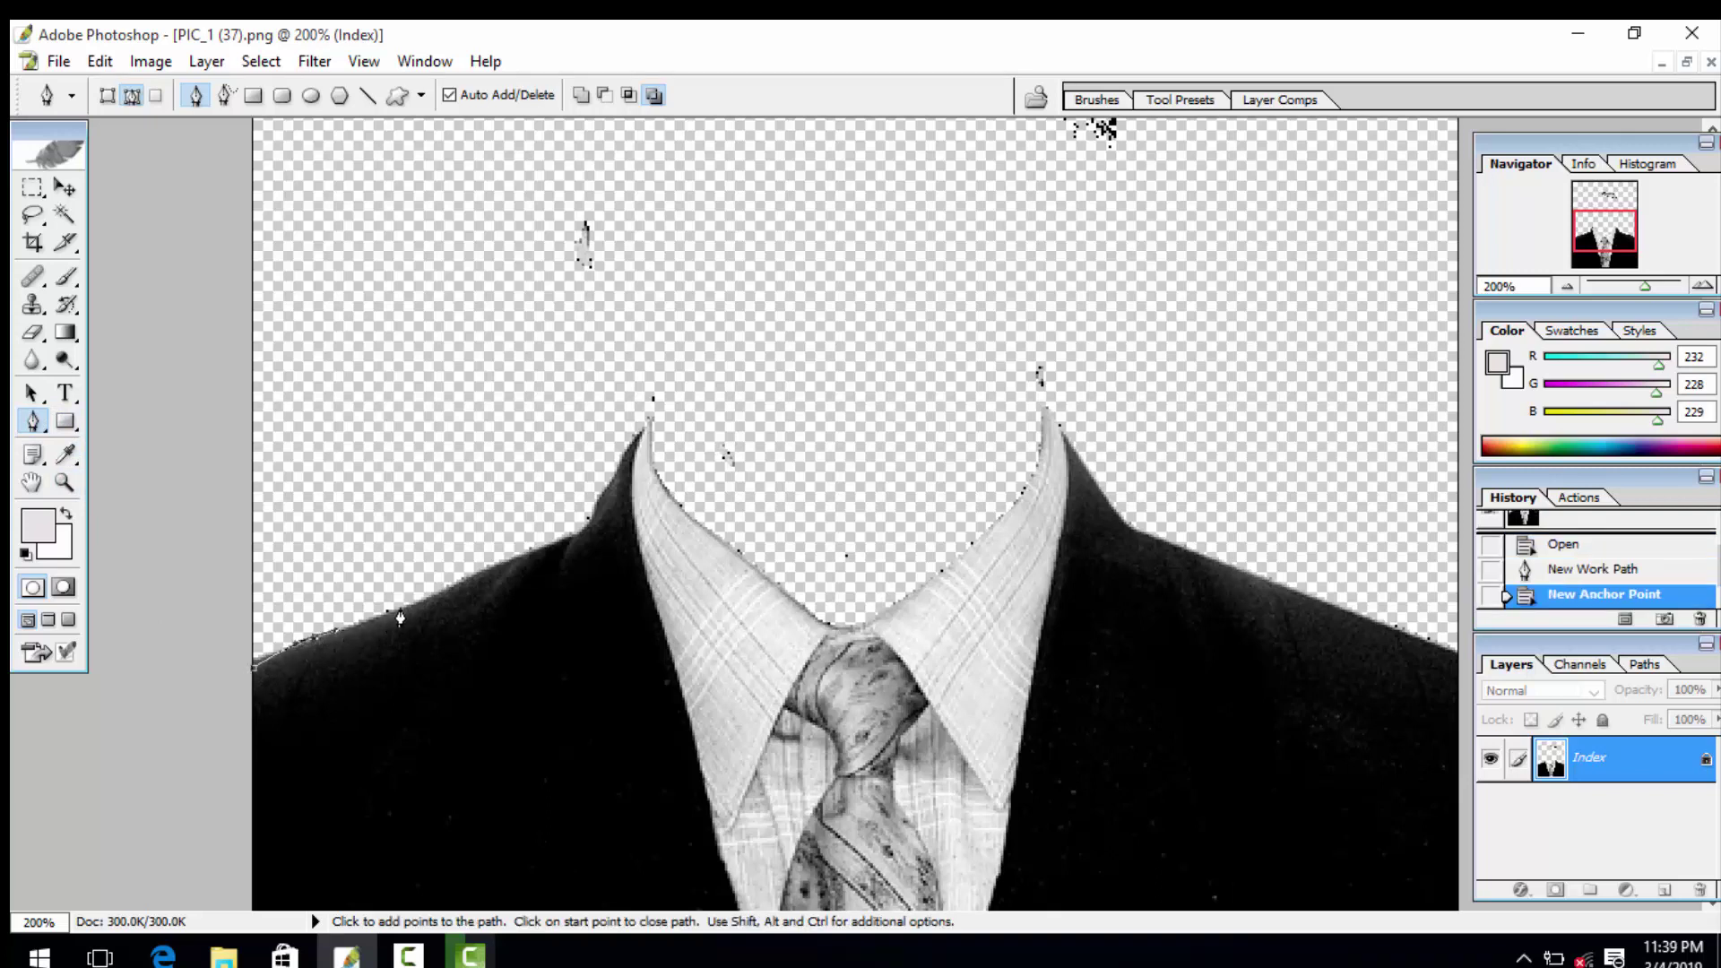
pyautogui.click(427, 602)
pyautogui.click(503, 574)
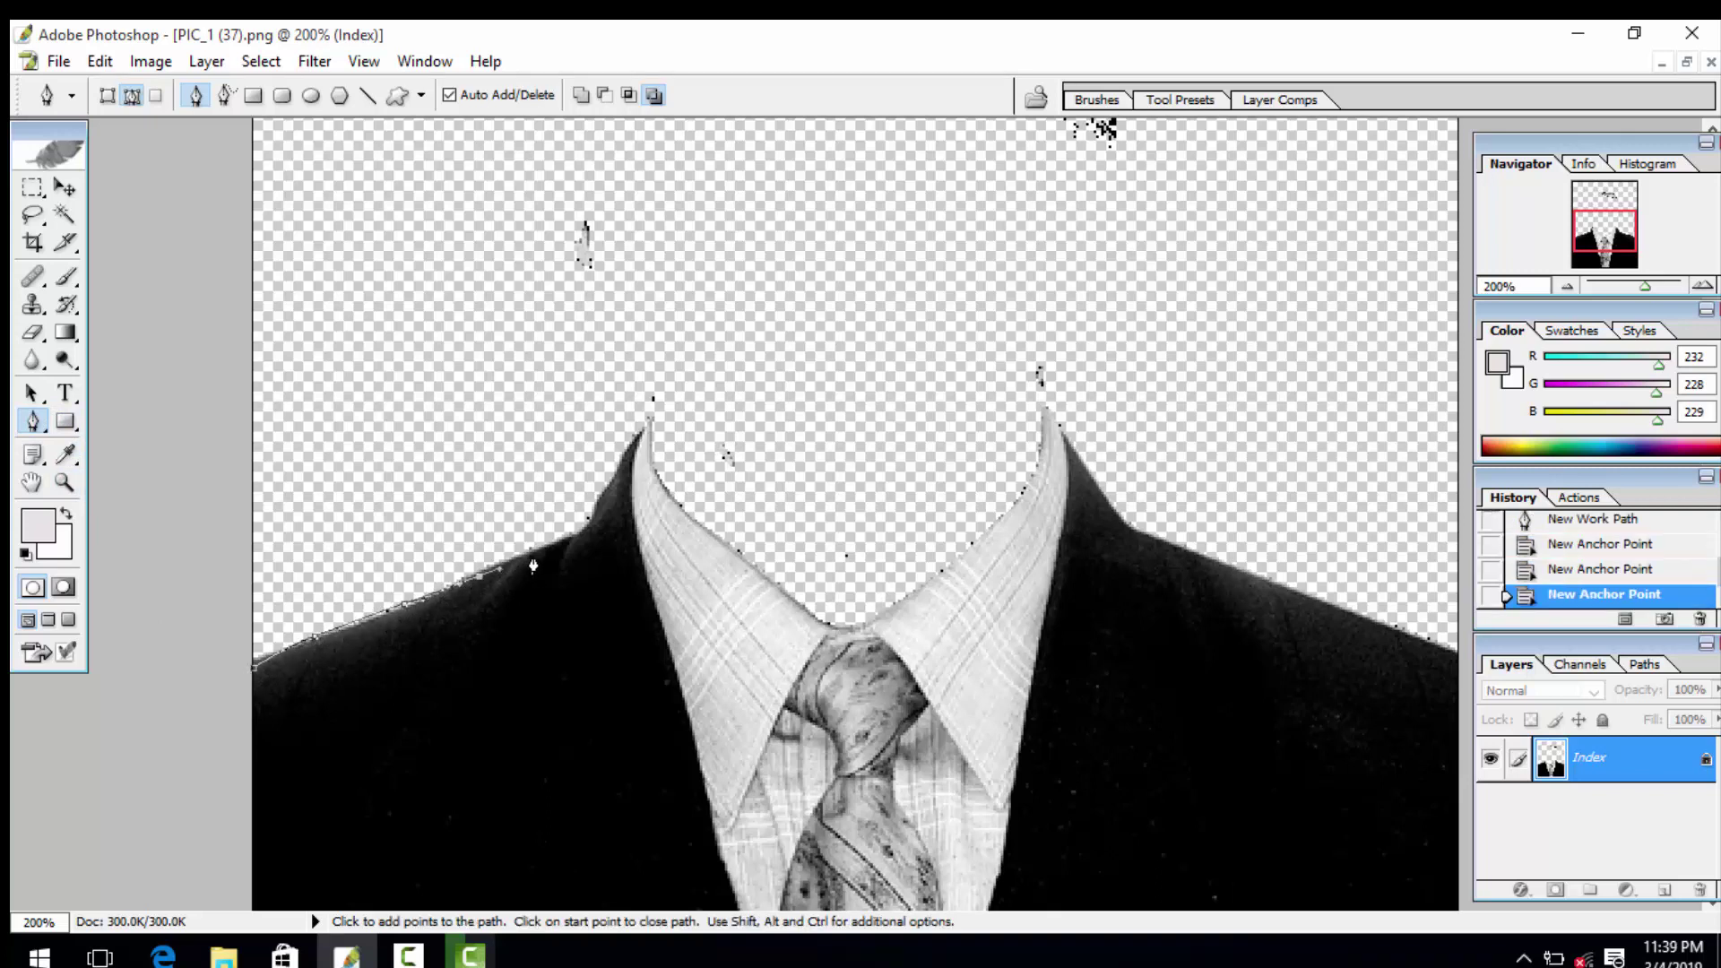
pyautogui.click(534, 554)
pyautogui.click(600, 498)
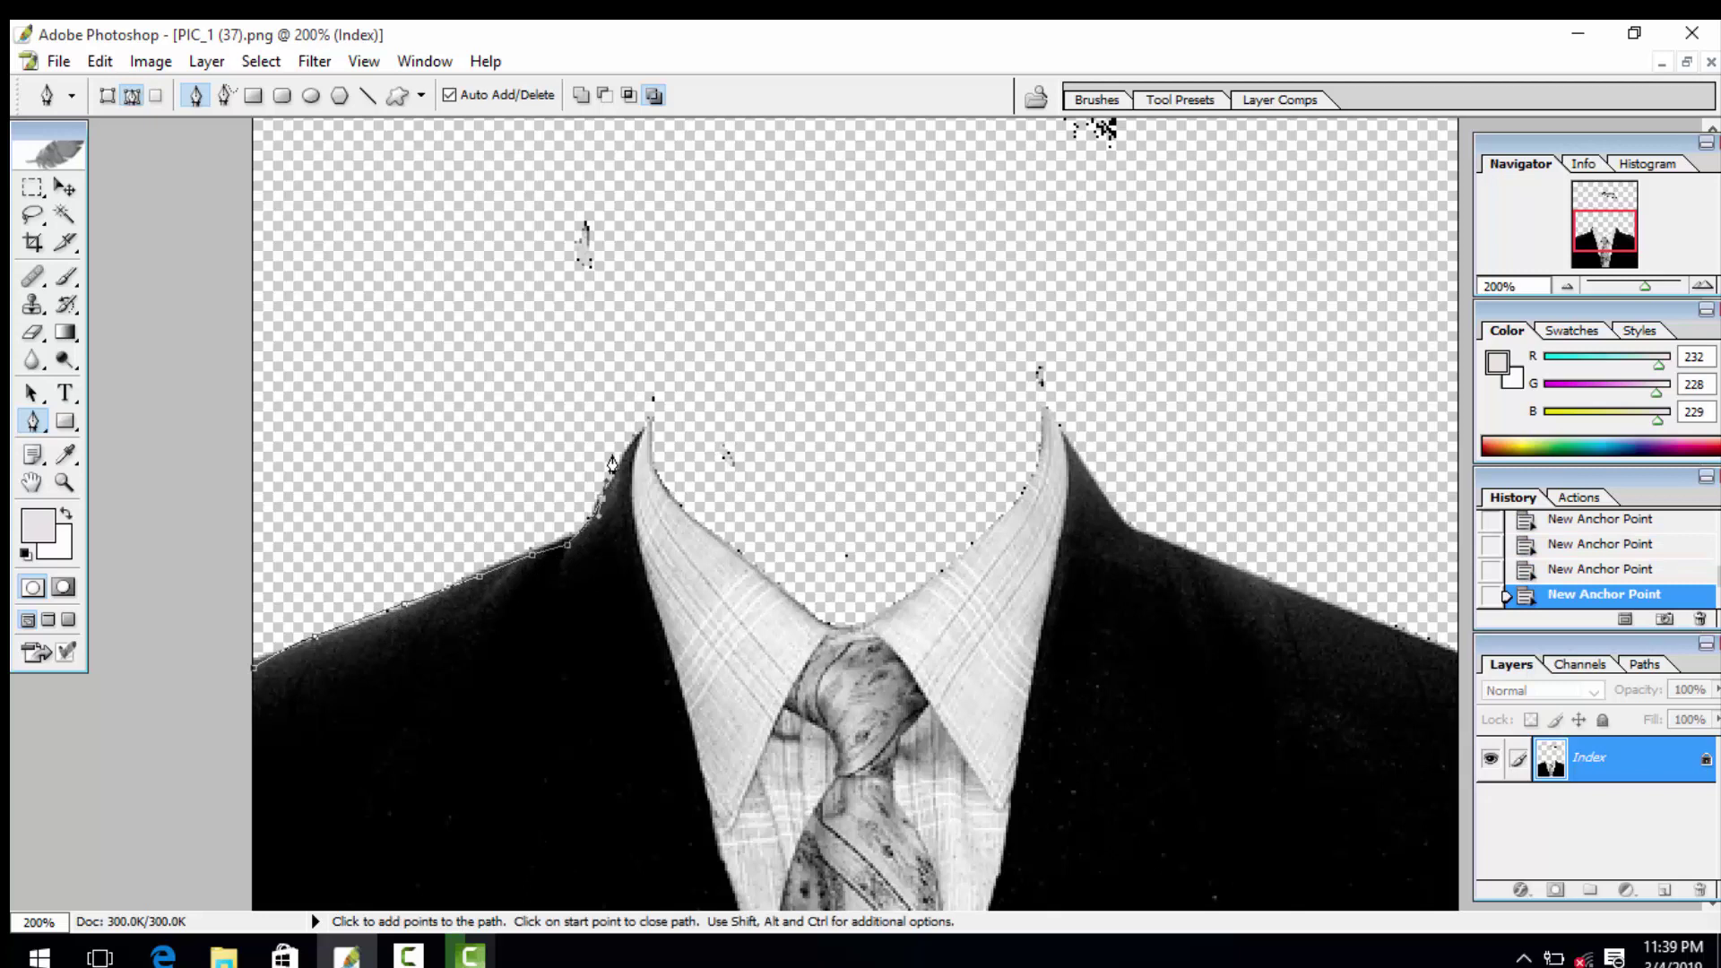
pyautogui.click(635, 433)
pyautogui.click(667, 484)
pyautogui.click(700, 526)
pyautogui.click(770, 577)
pyautogui.click(812, 618)
# Step: Continue the Pen outline up the right collar and down the right jacket edge and shoulder
pyautogui.click(878, 625)
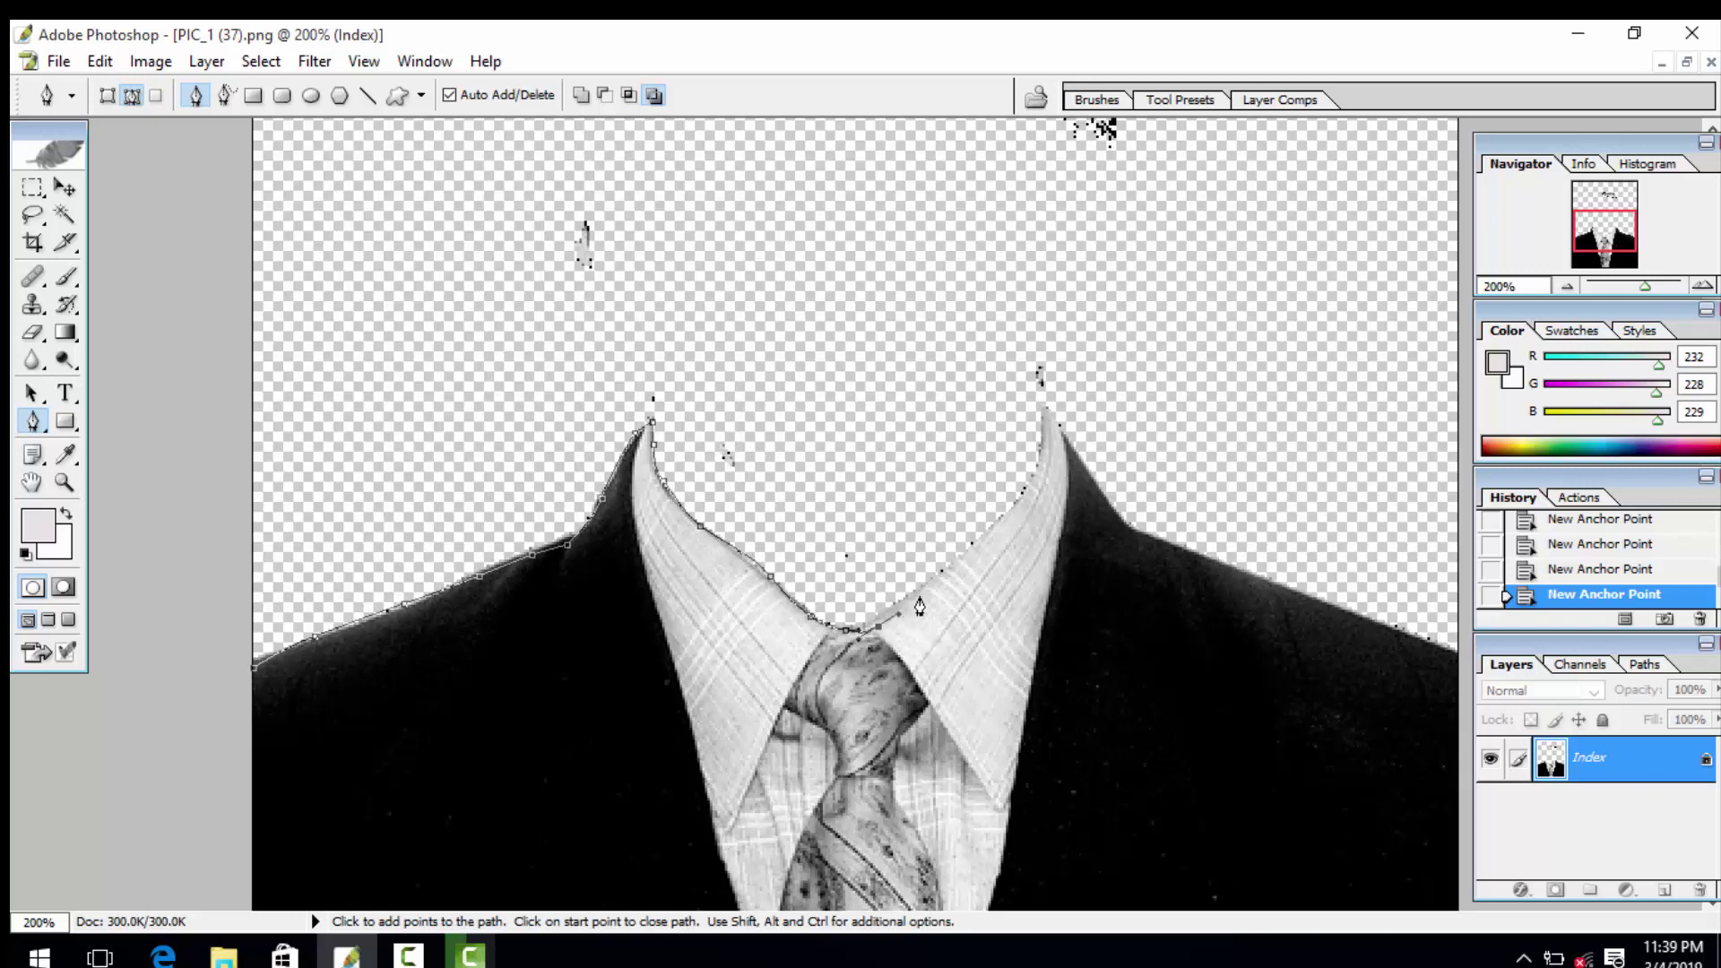
pyautogui.click(922, 591)
pyautogui.click(987, 532)
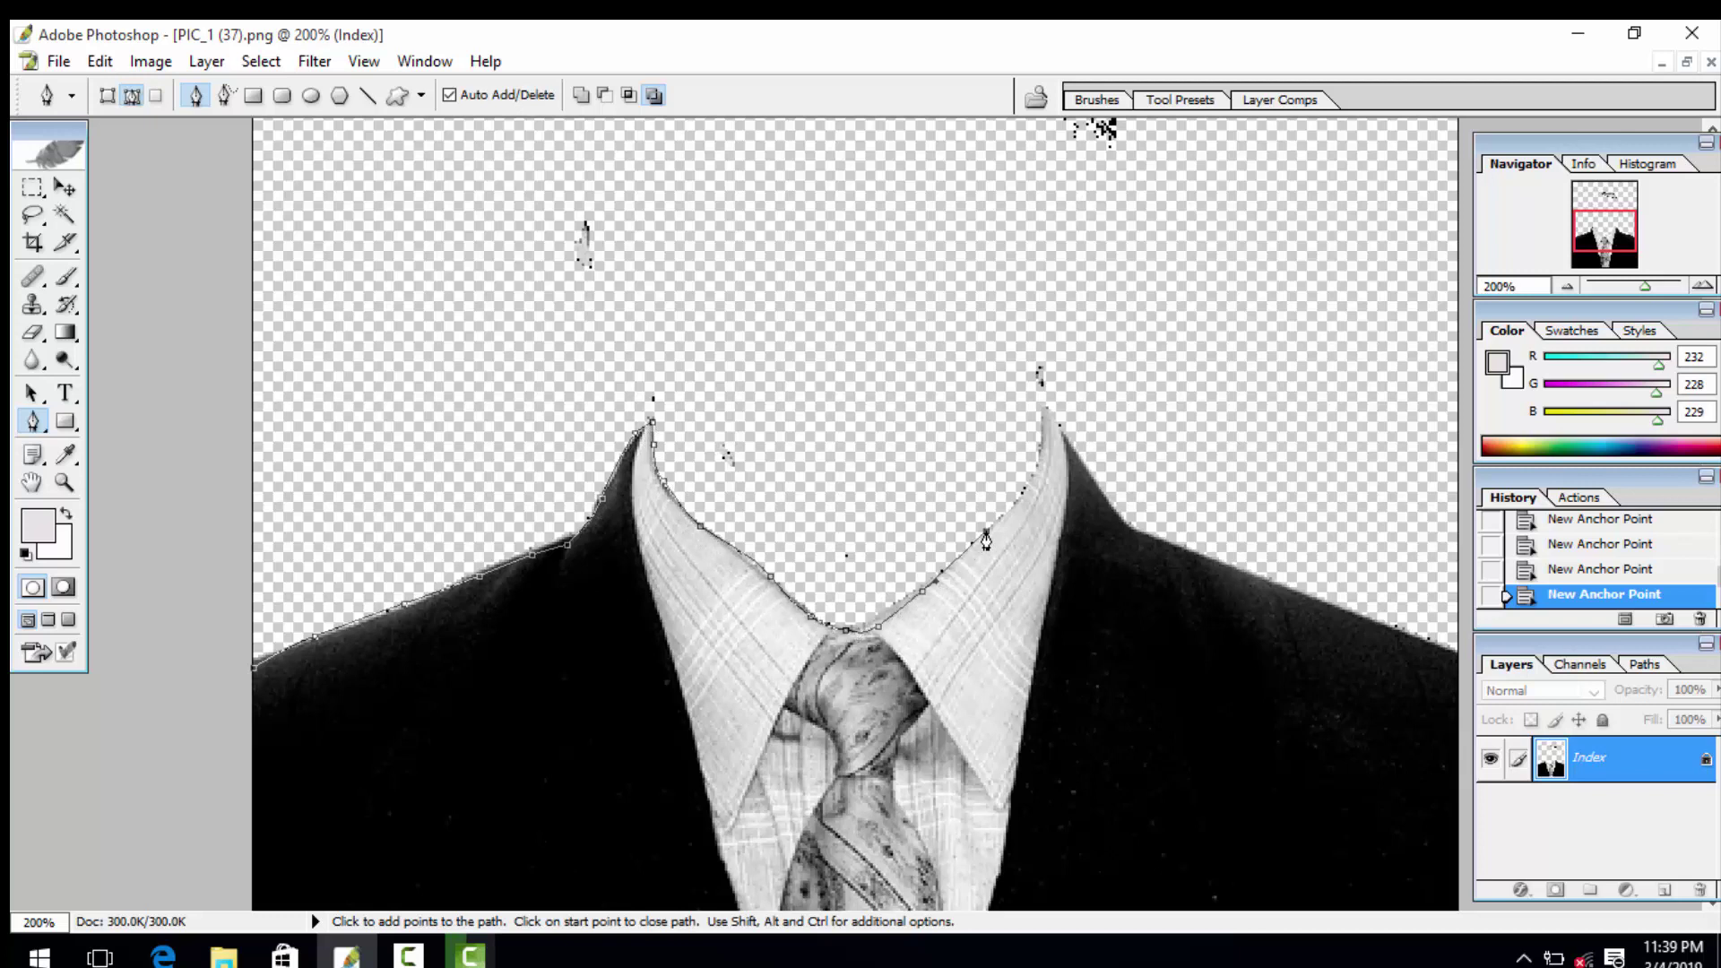
pyautogui.click(1038, 454)
pyautogui.click(1046, 410)
pyautogui.click(1067, 433)
pyautogui.click(1093, 485)
pyautogui.click(1118, 518)
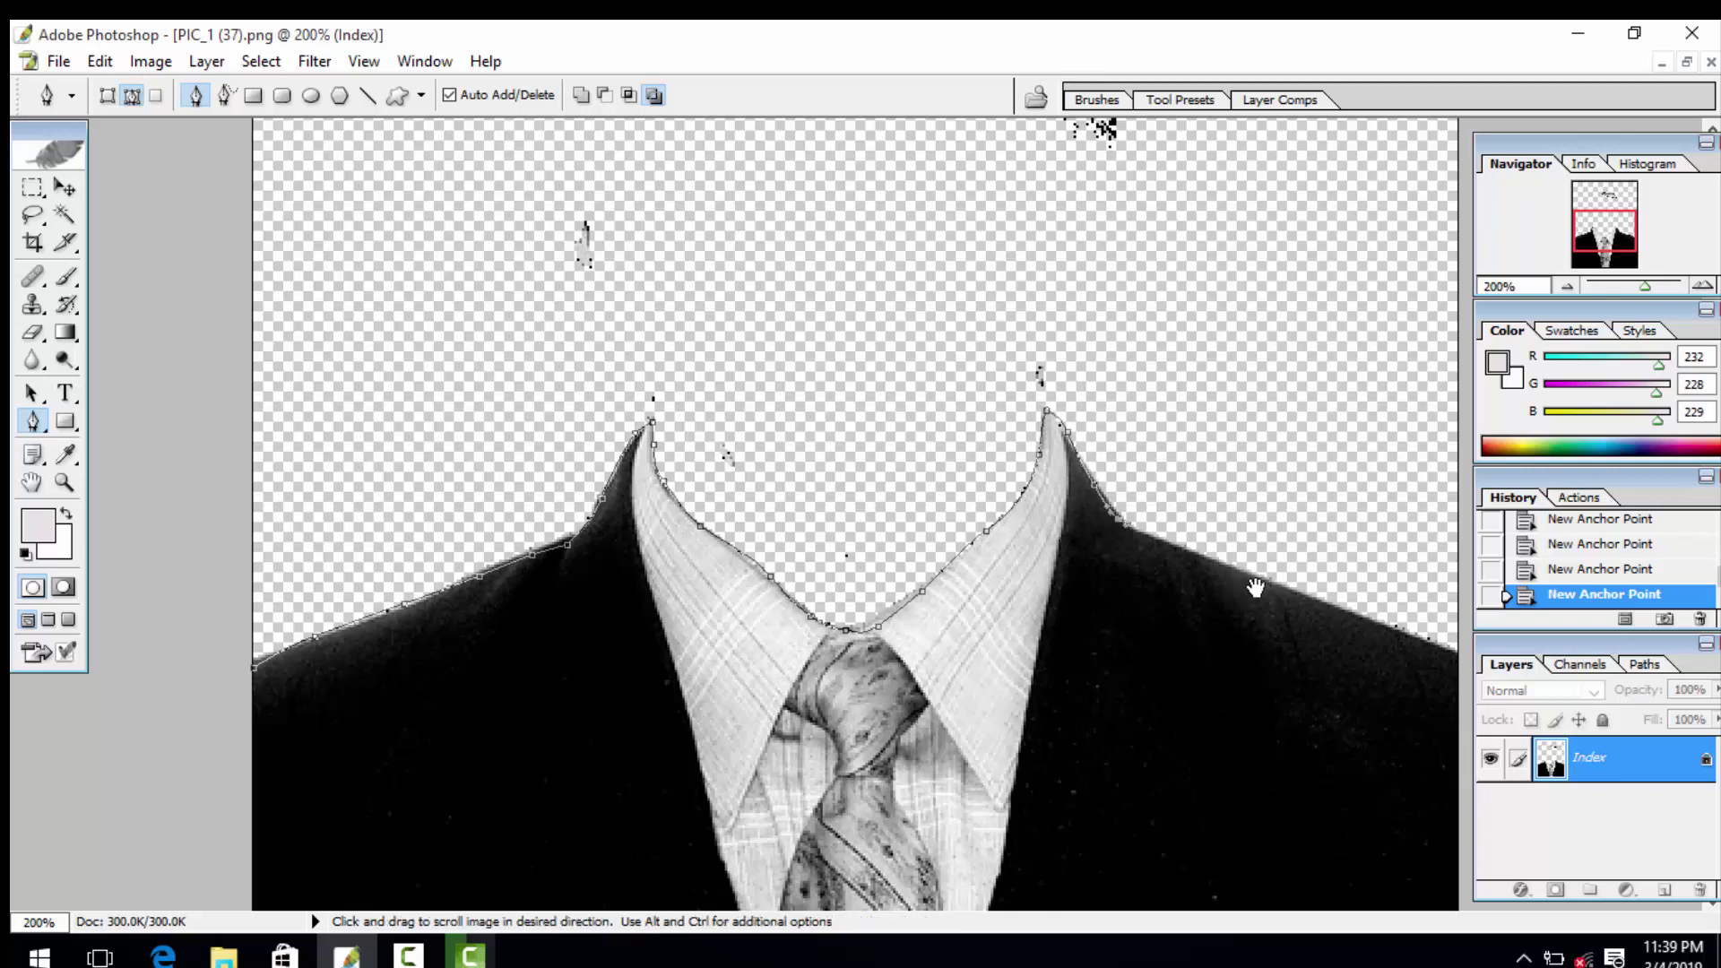
pyautogui.scroll(-1, 1259, 587)
pyautogui.click(1309, 576)
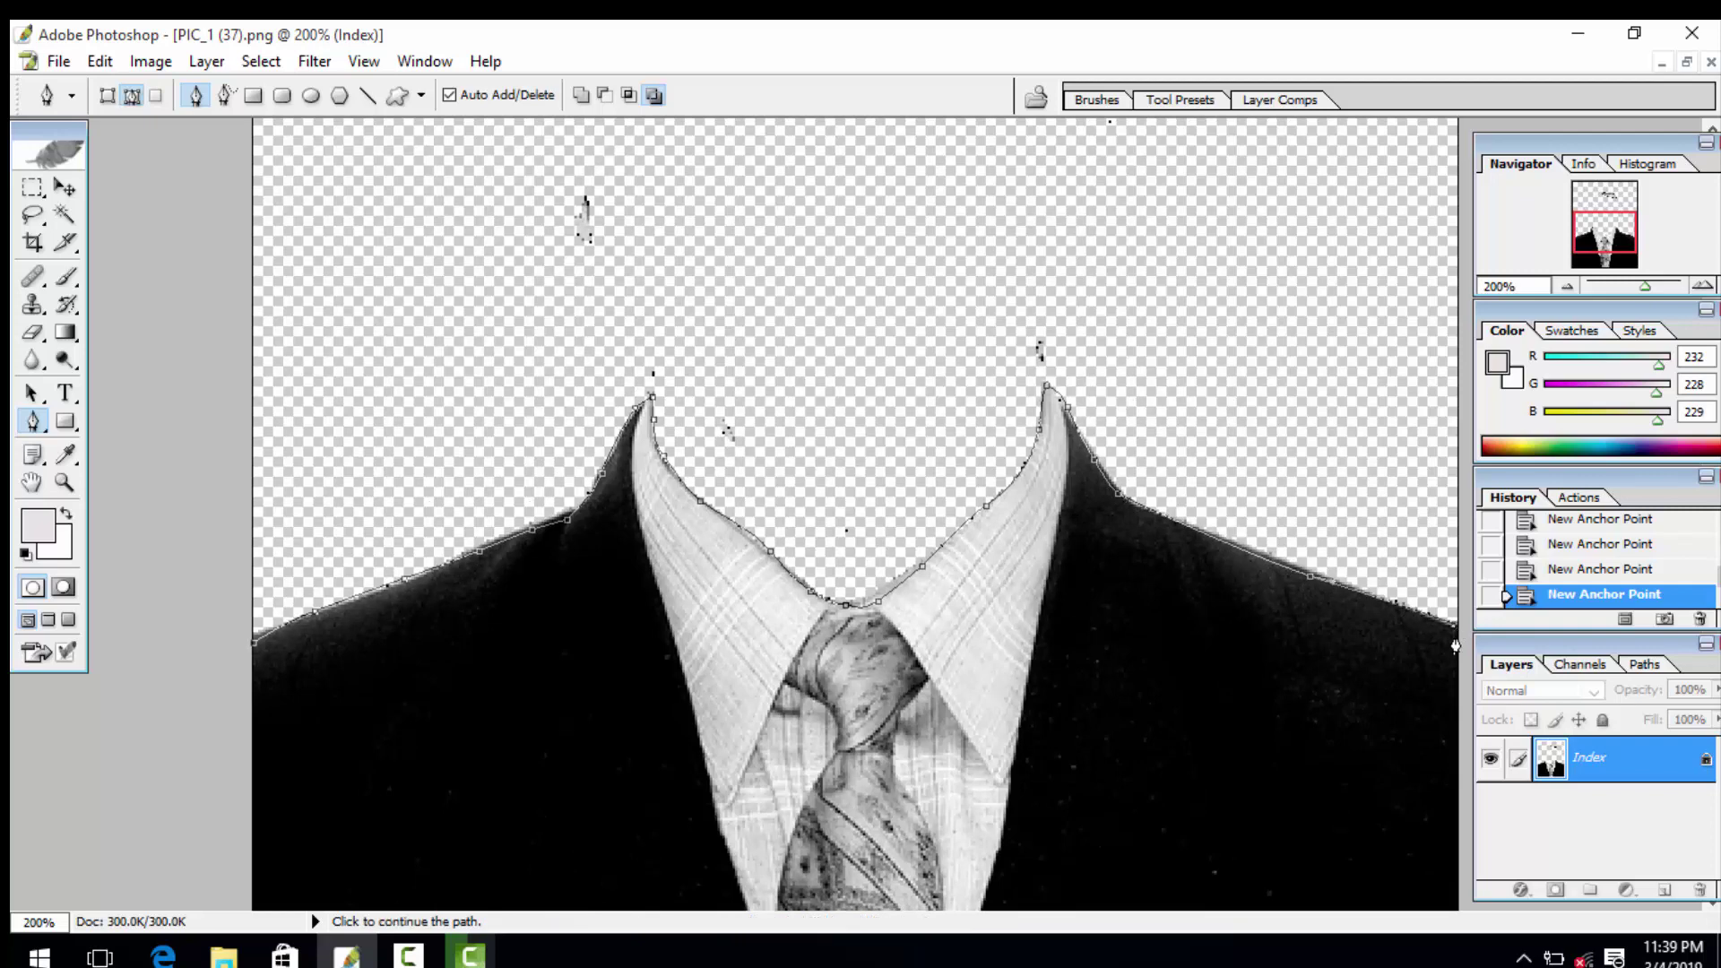
pyautogui.scroll(-3, 1398, 538)
pyautogui.scroll(-2, 1363, 446)
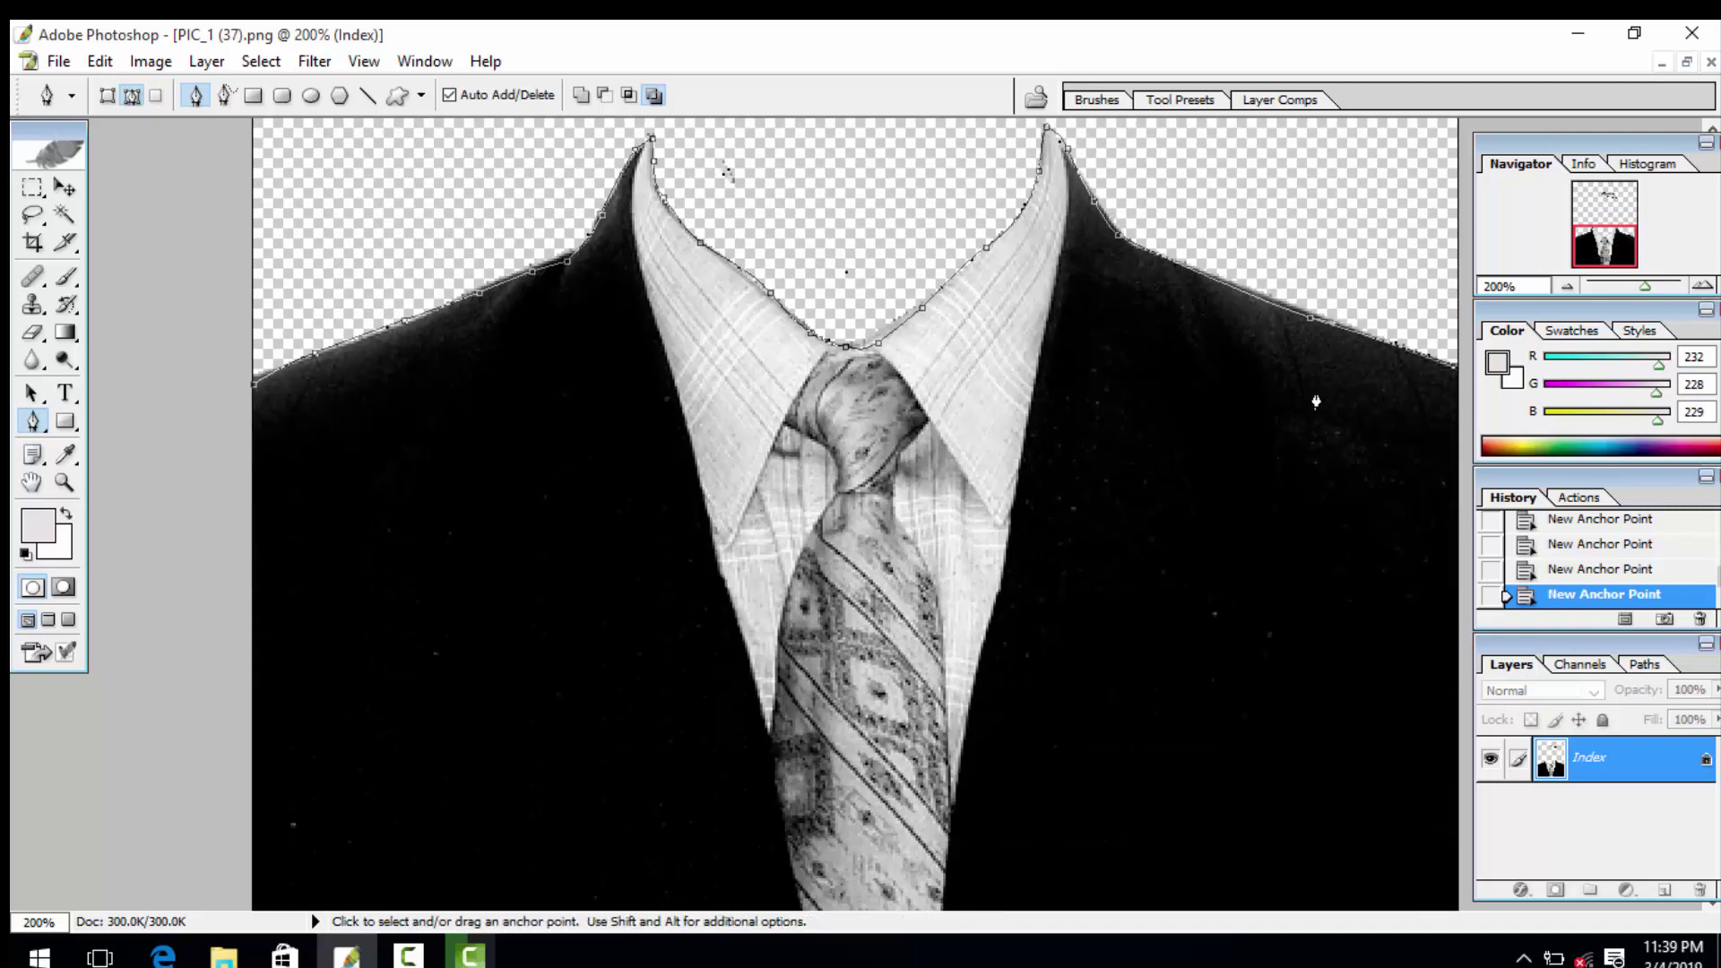
# Step: Close the suit outline, load it as a selection, and restore the side-by-side windows
pyautogui.hotkey('ctrl', '-')
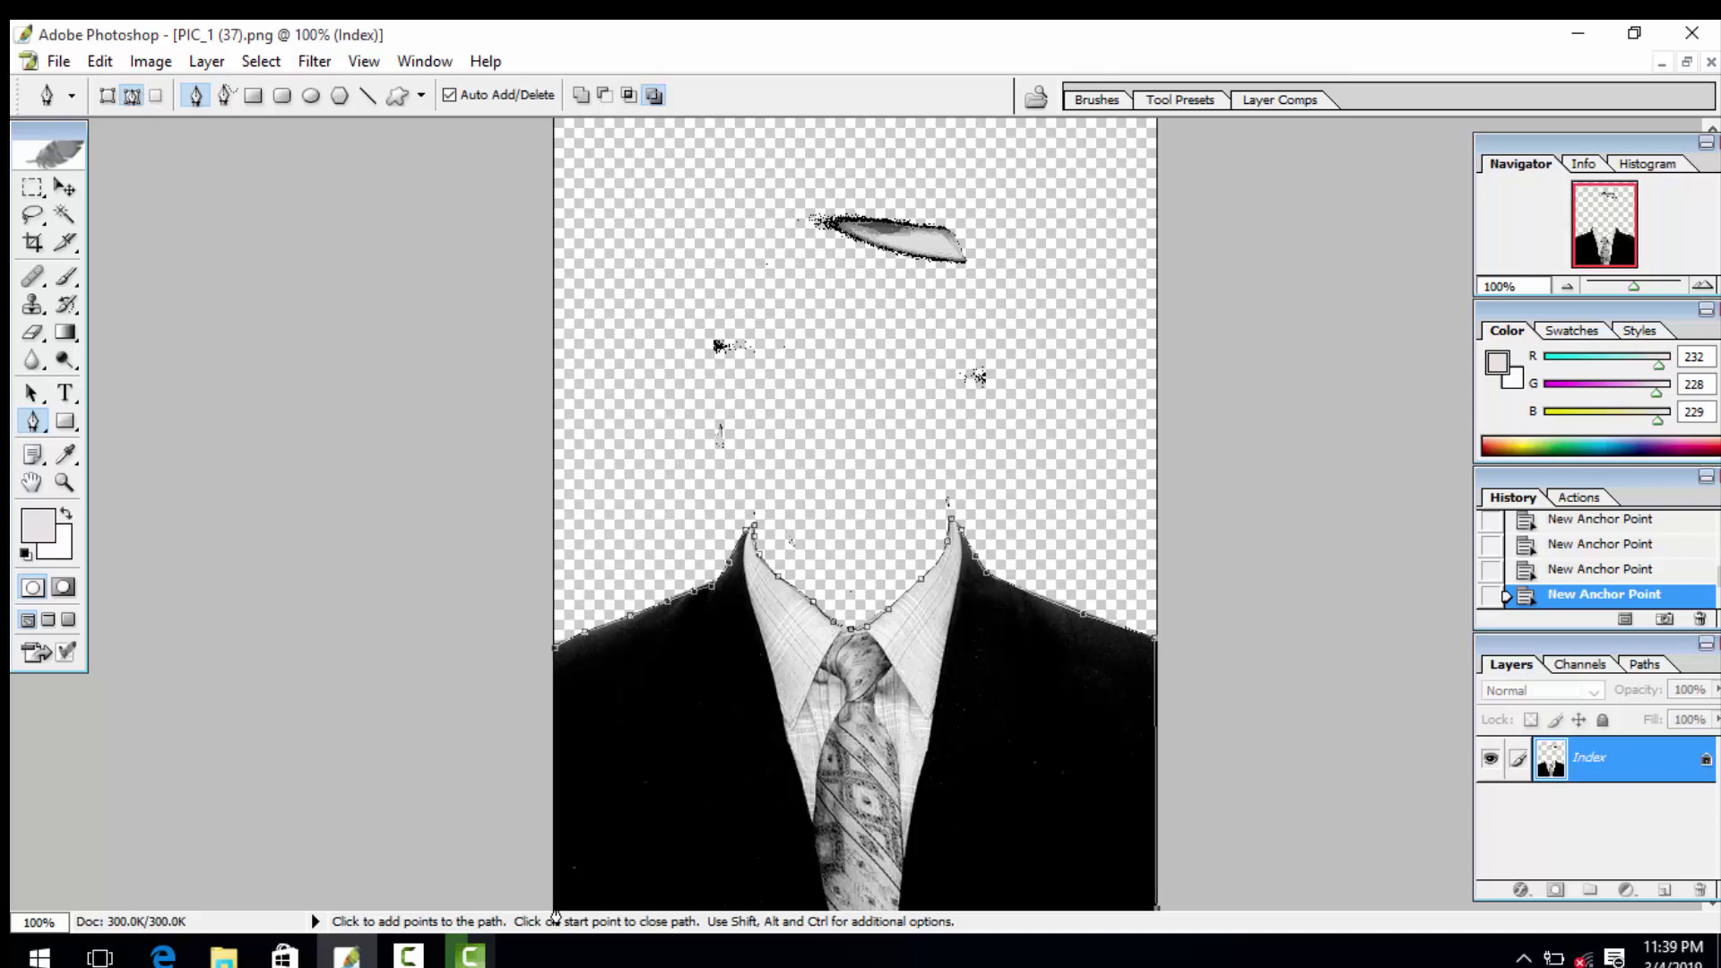
pyautogui.click(554, 647)
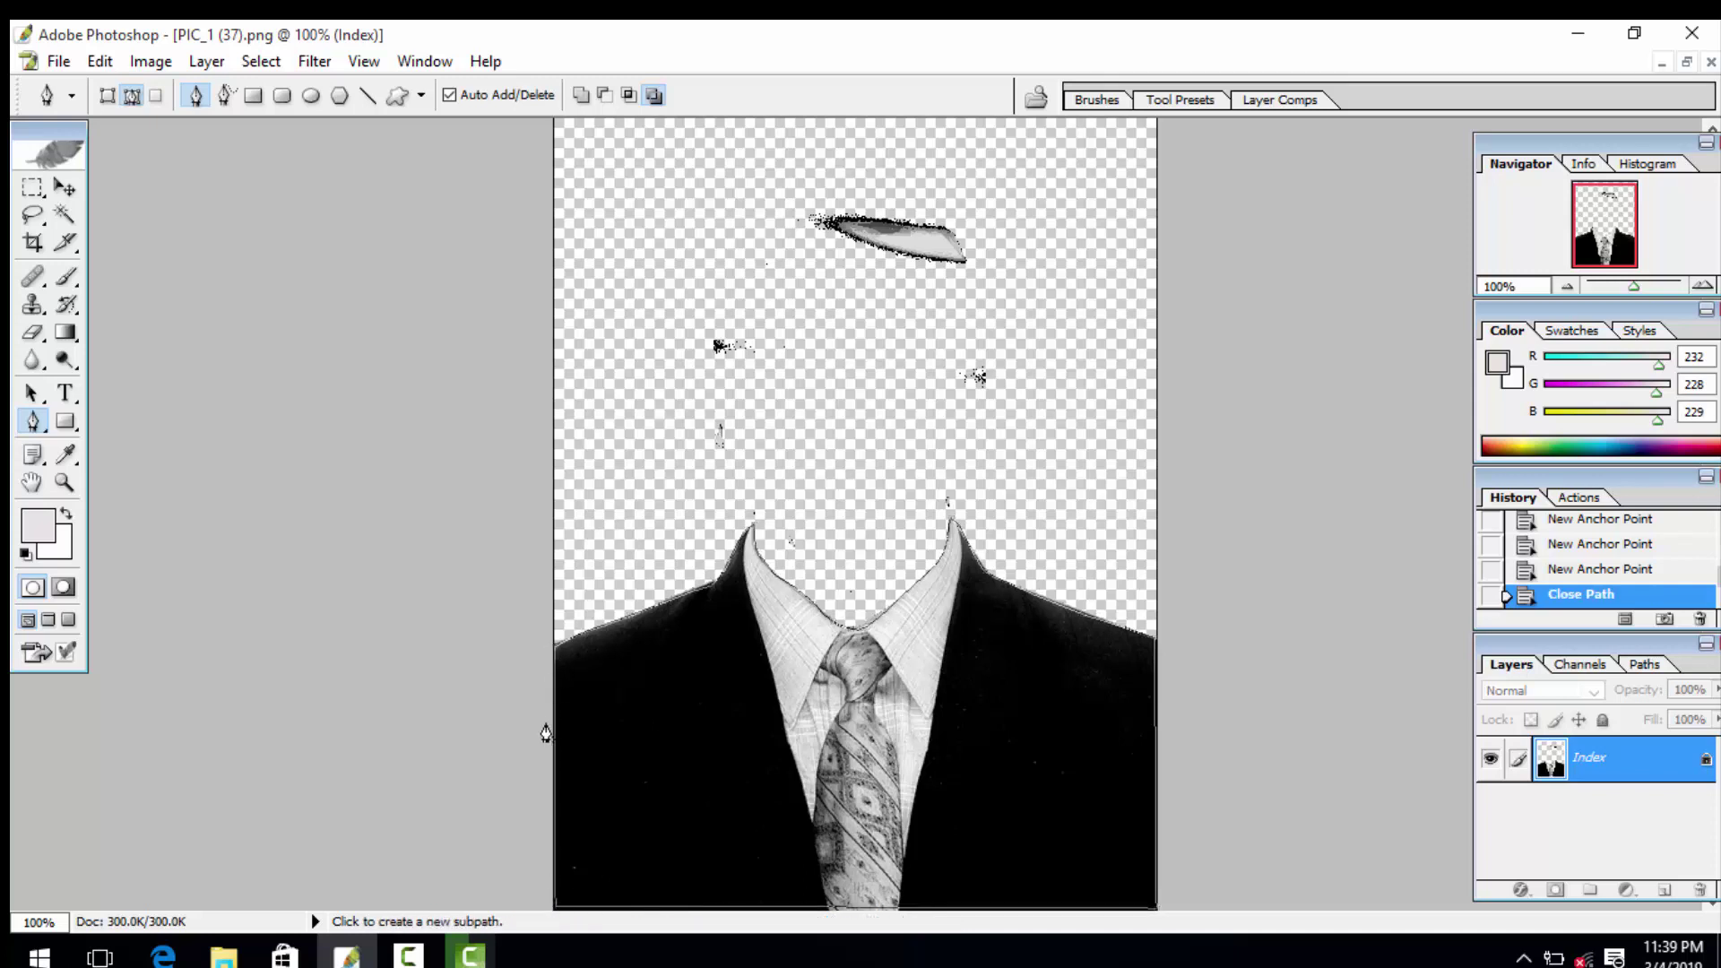
pyautogui.hotkey('ctrl', 'Return')
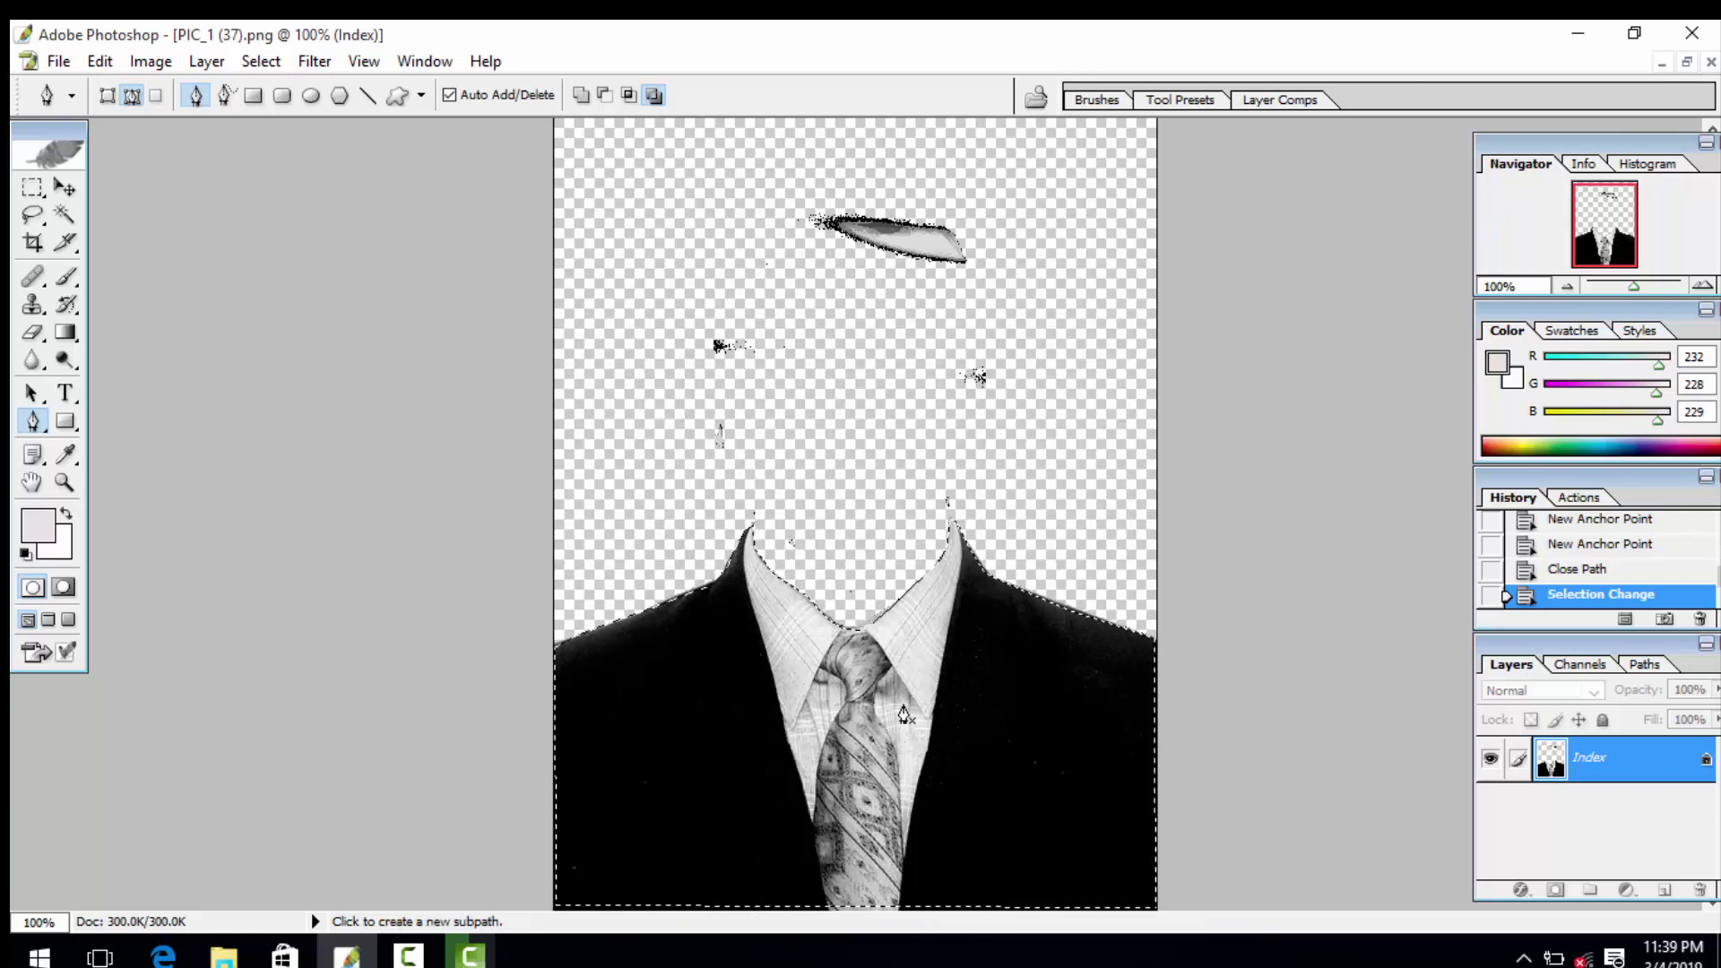
pyautogui.click(1686, 63)
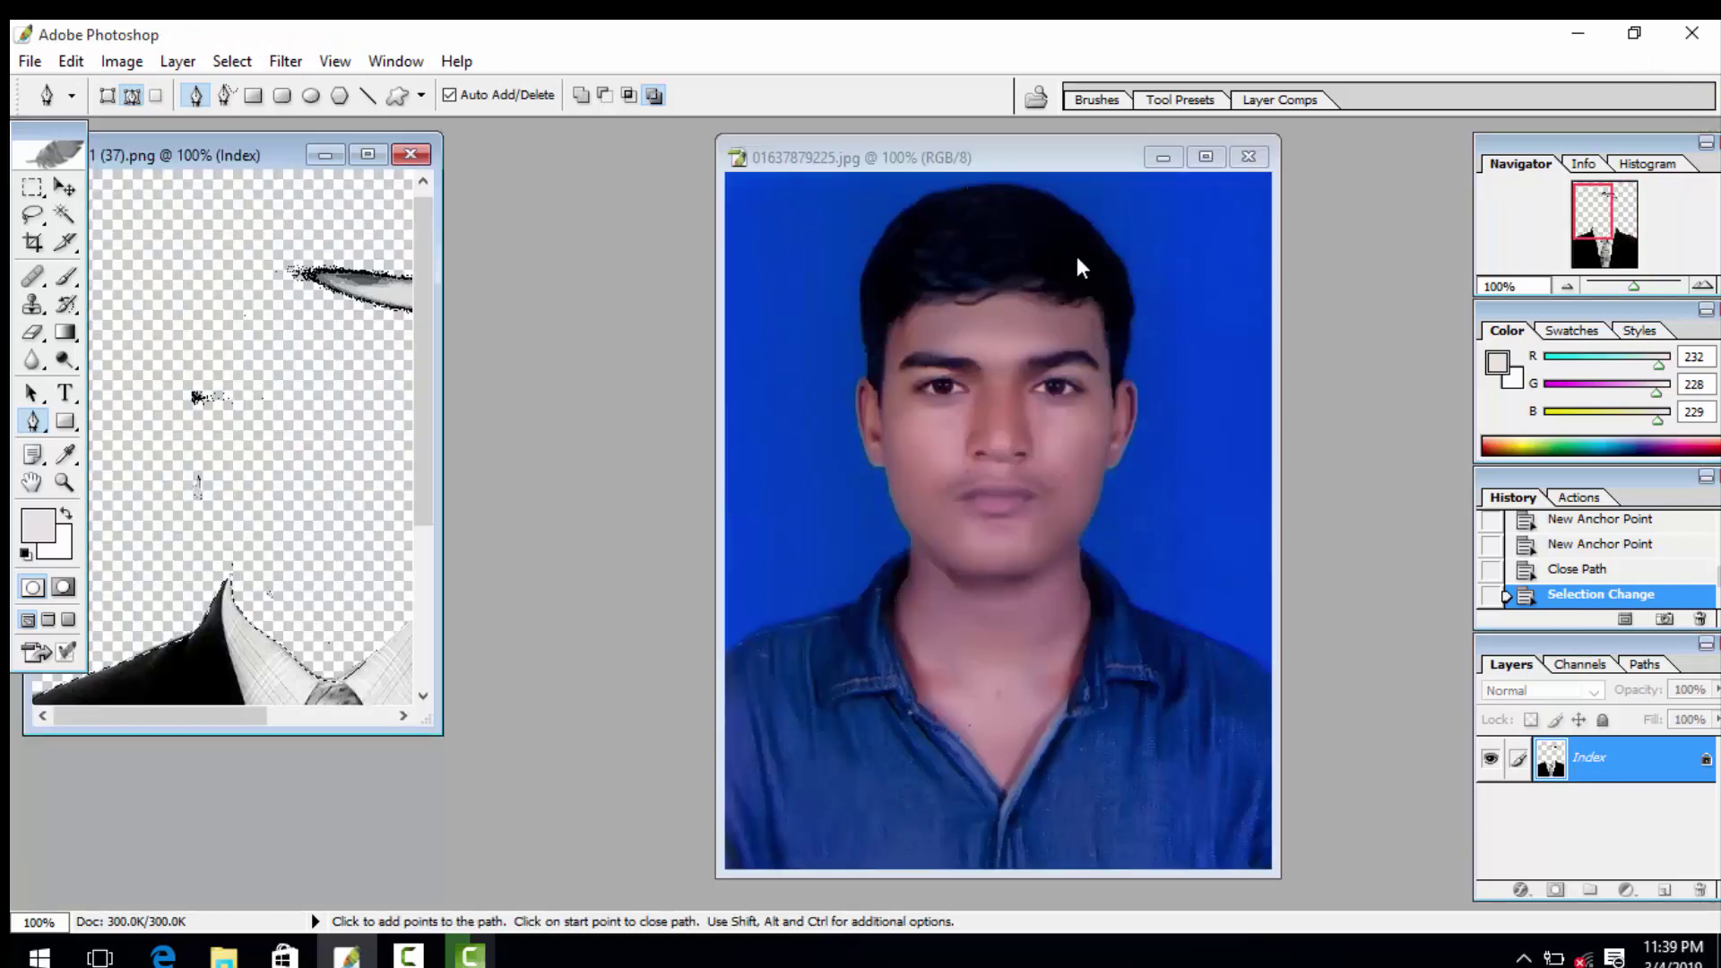
# Step: Alt-drag a copy of the selected suit with the Move tool onto the portrait
pyautogui.click(65, 190)
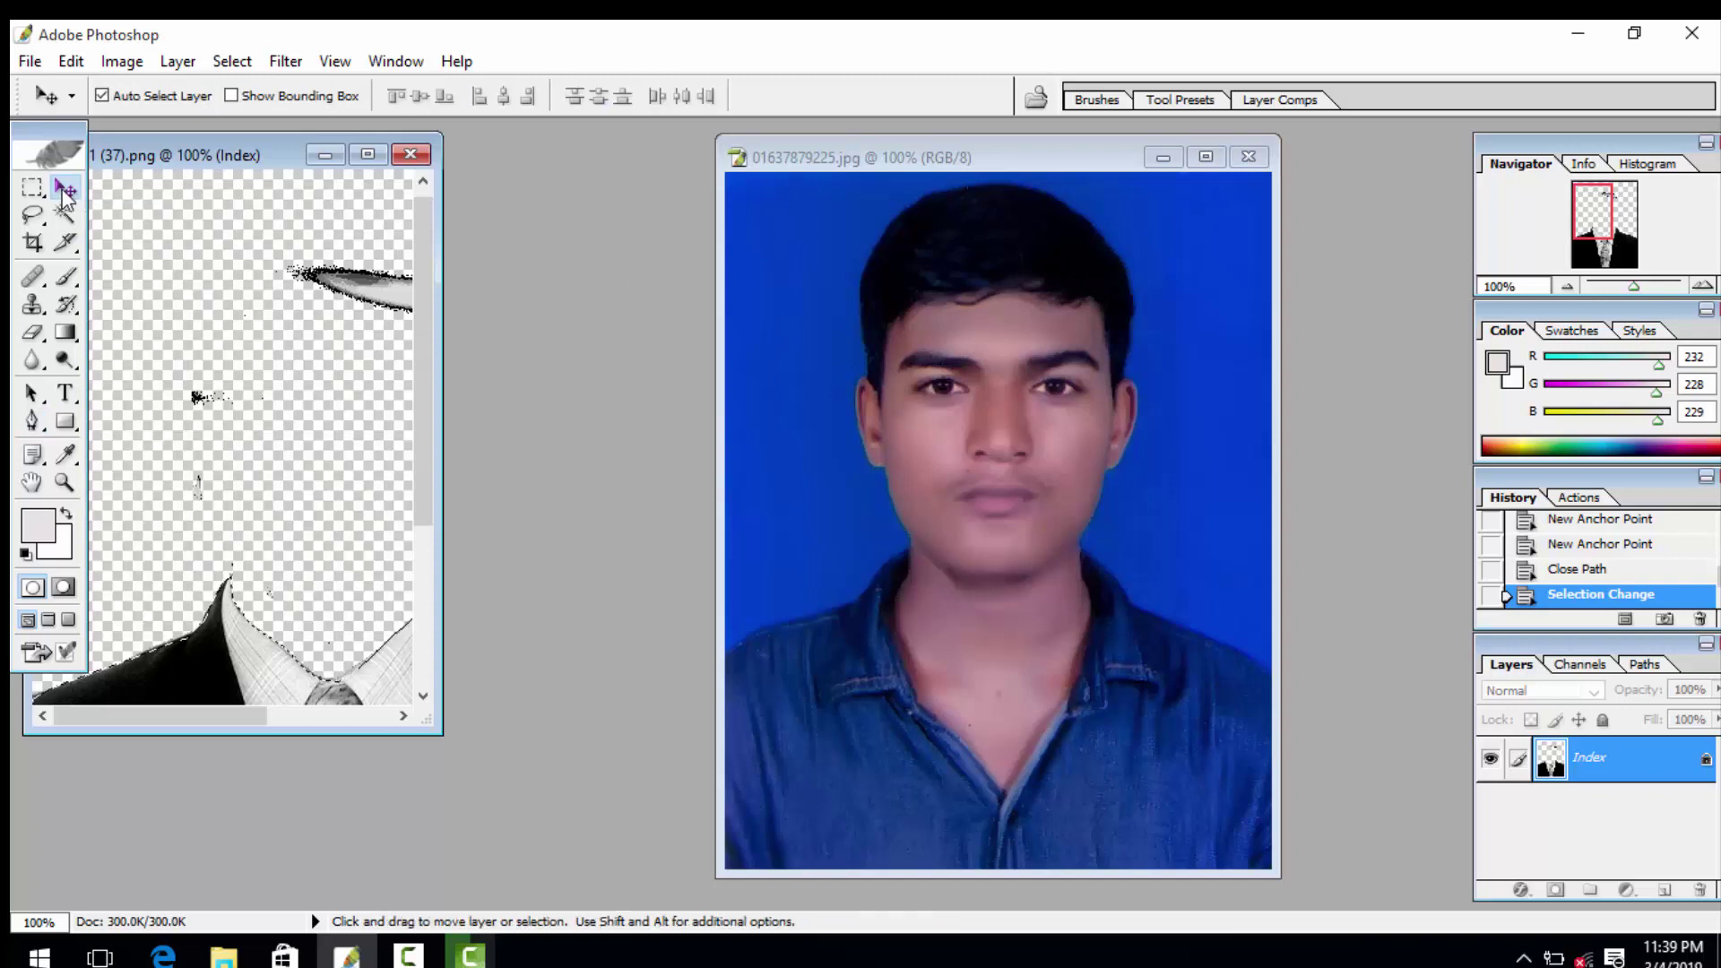
pyautogui.scroll(-5, 197, 392)
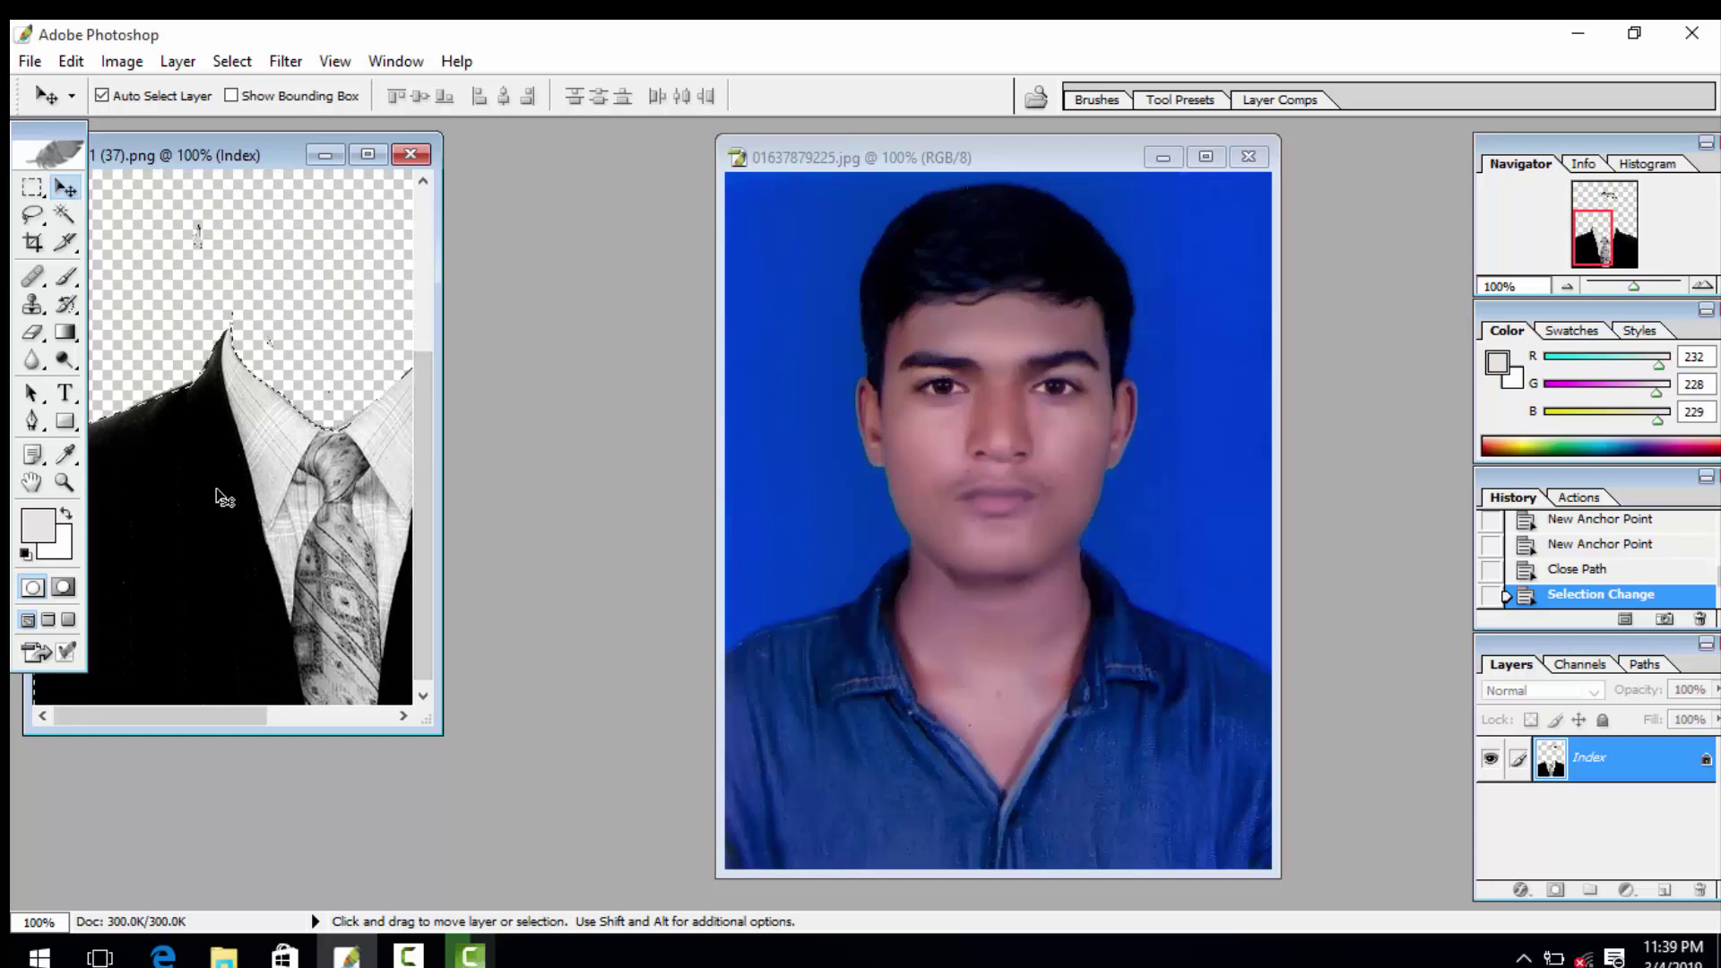
pyautogui.press('alt')
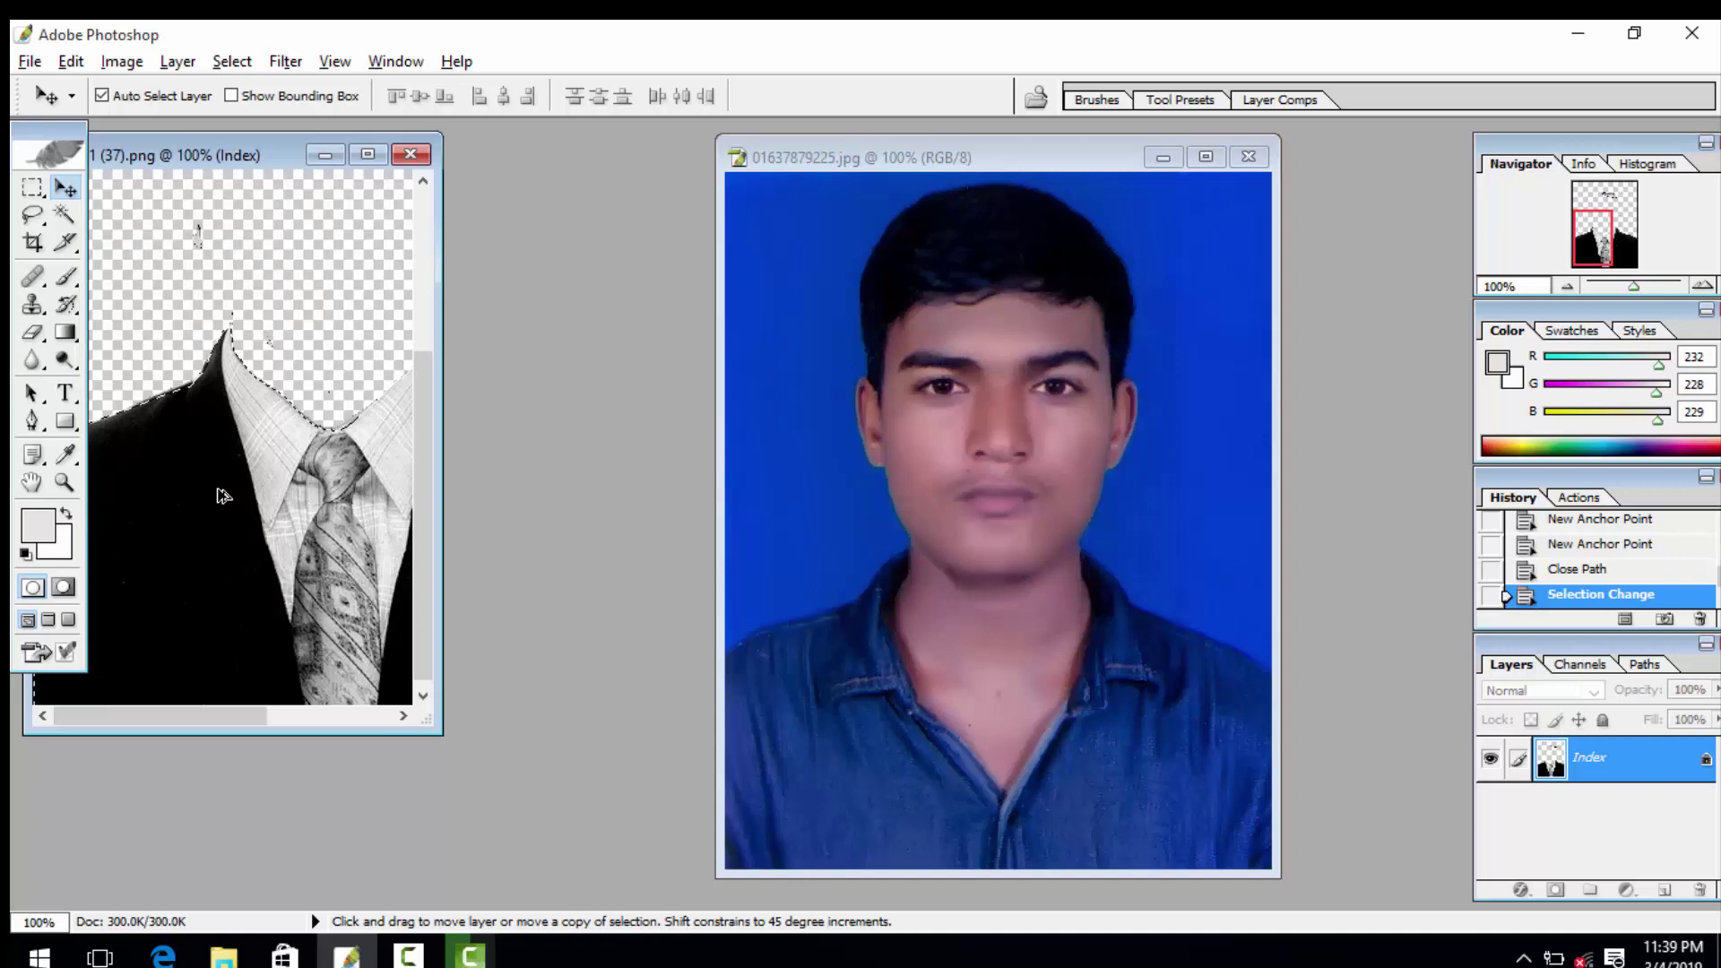
pyautogui.moveTo(218, 489); pyautogui.dragTo(865, 654)
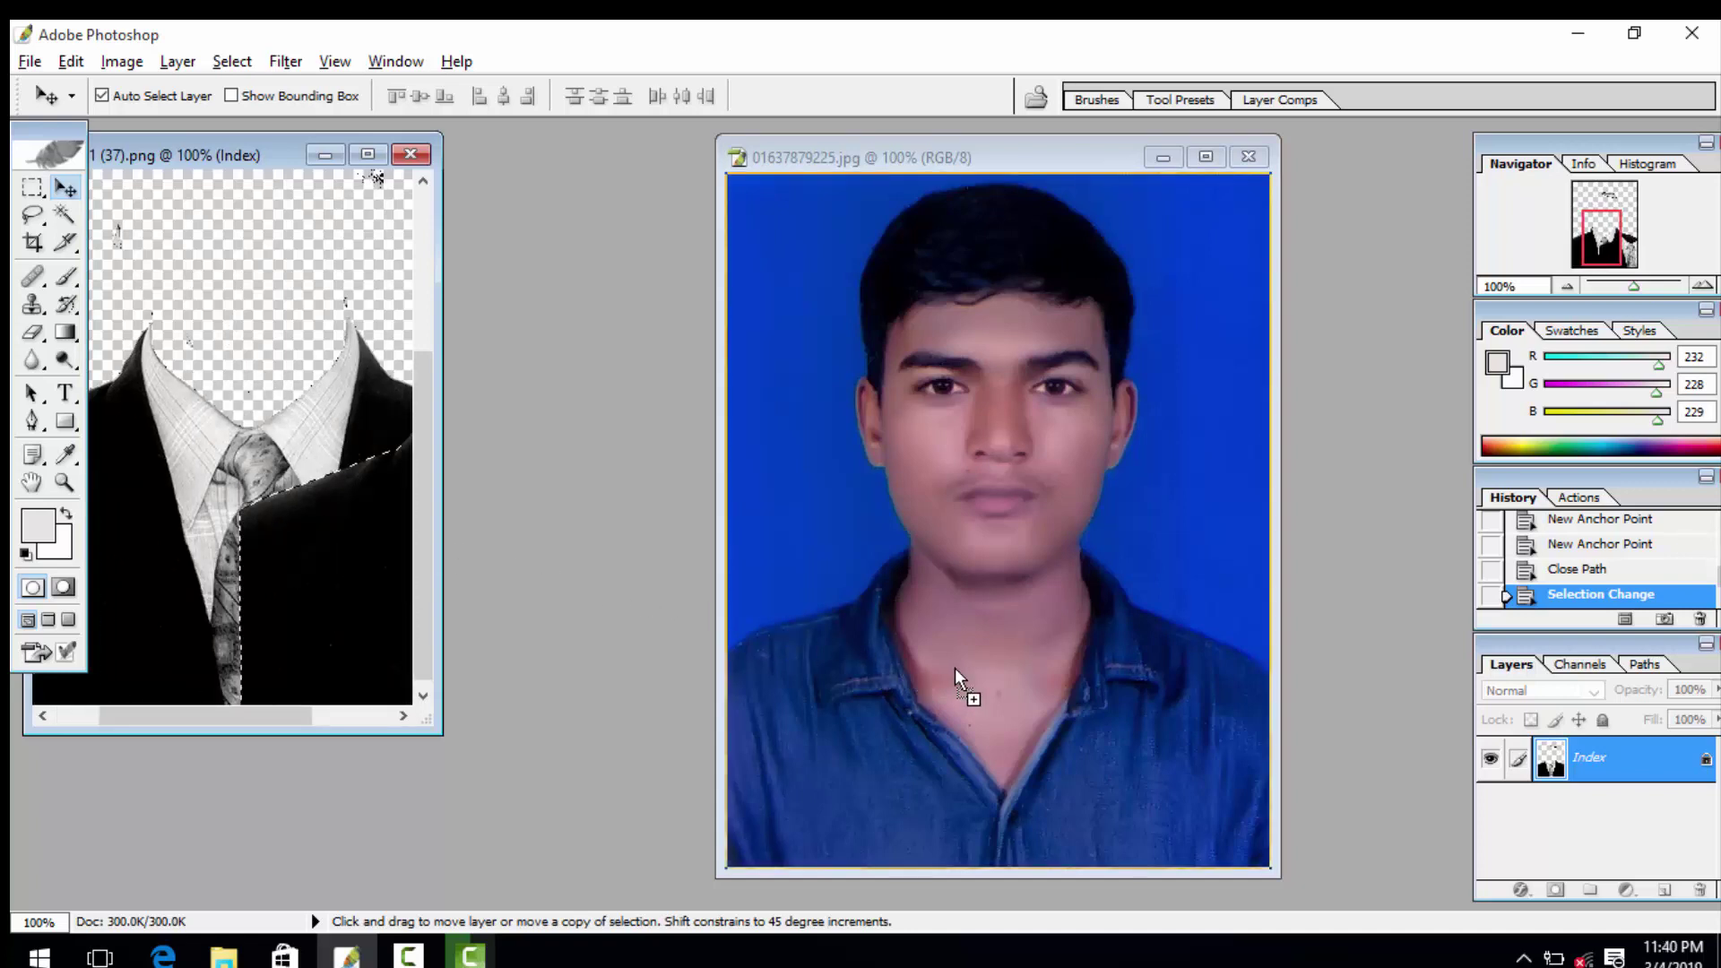
pyautogui.moveTo(978, 670); pyautogui.dragTo(979, 670)
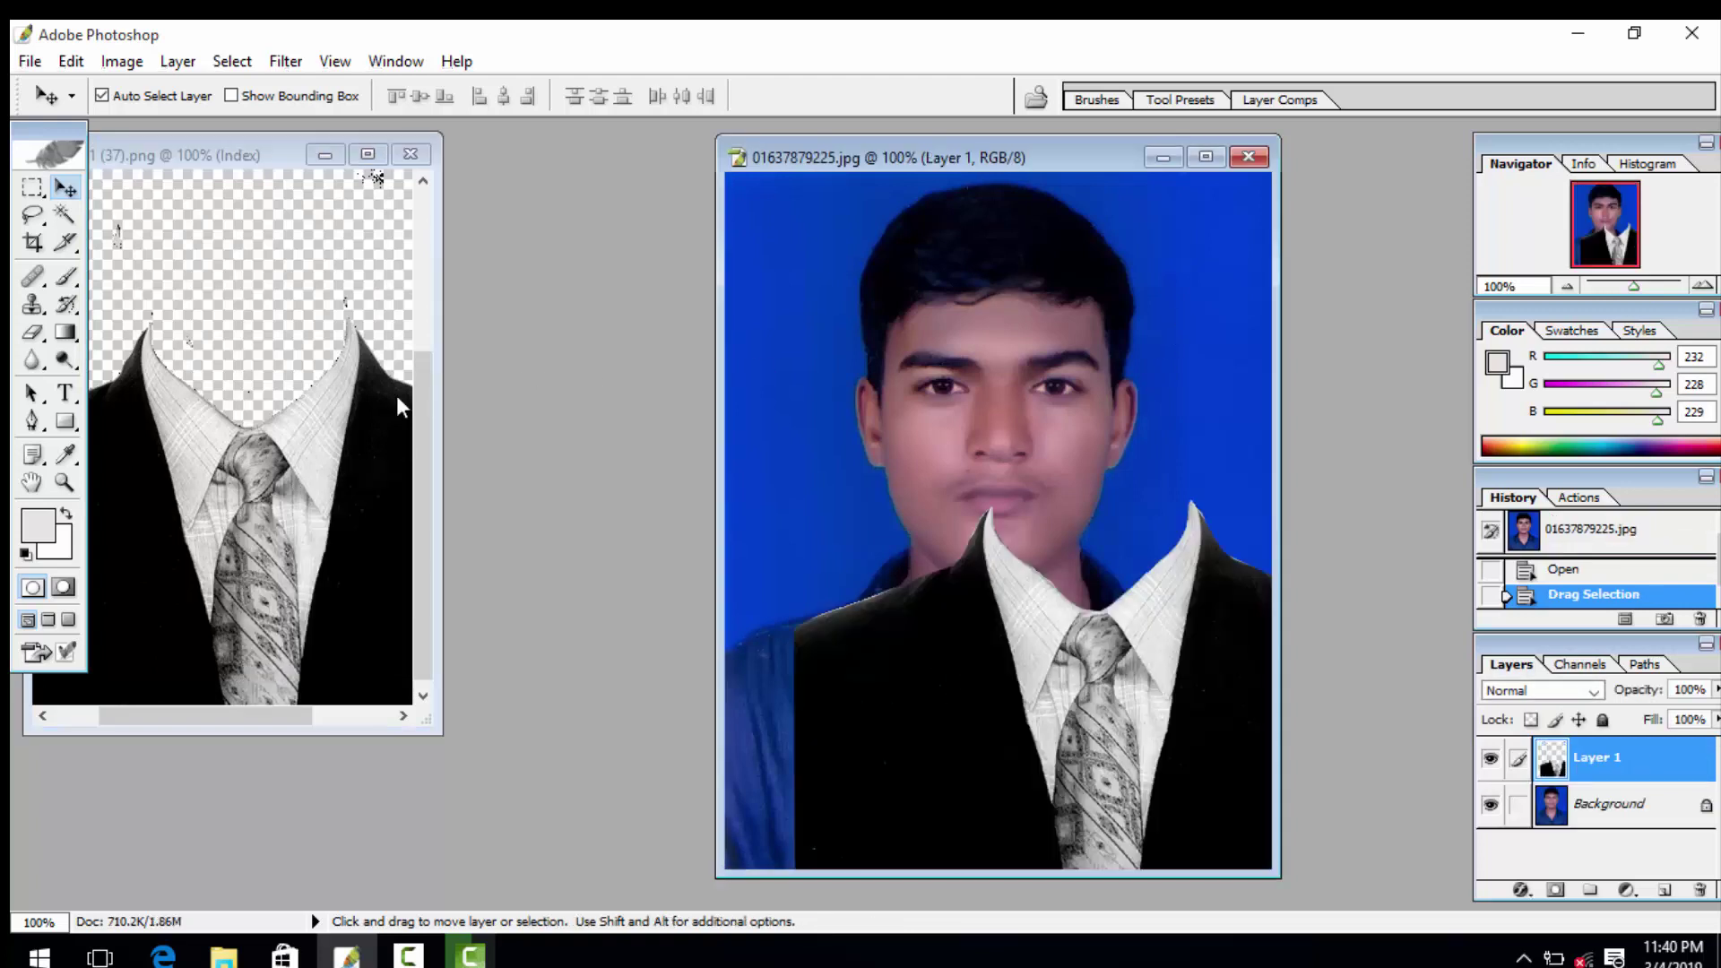
# Step: Maximize the portrait and position the suit layer so its collar meets the chin
pyautogui.click(1217, 159)
pyautogui.moveTo(1068, 612); pyautogui.dragTo(964, 683)
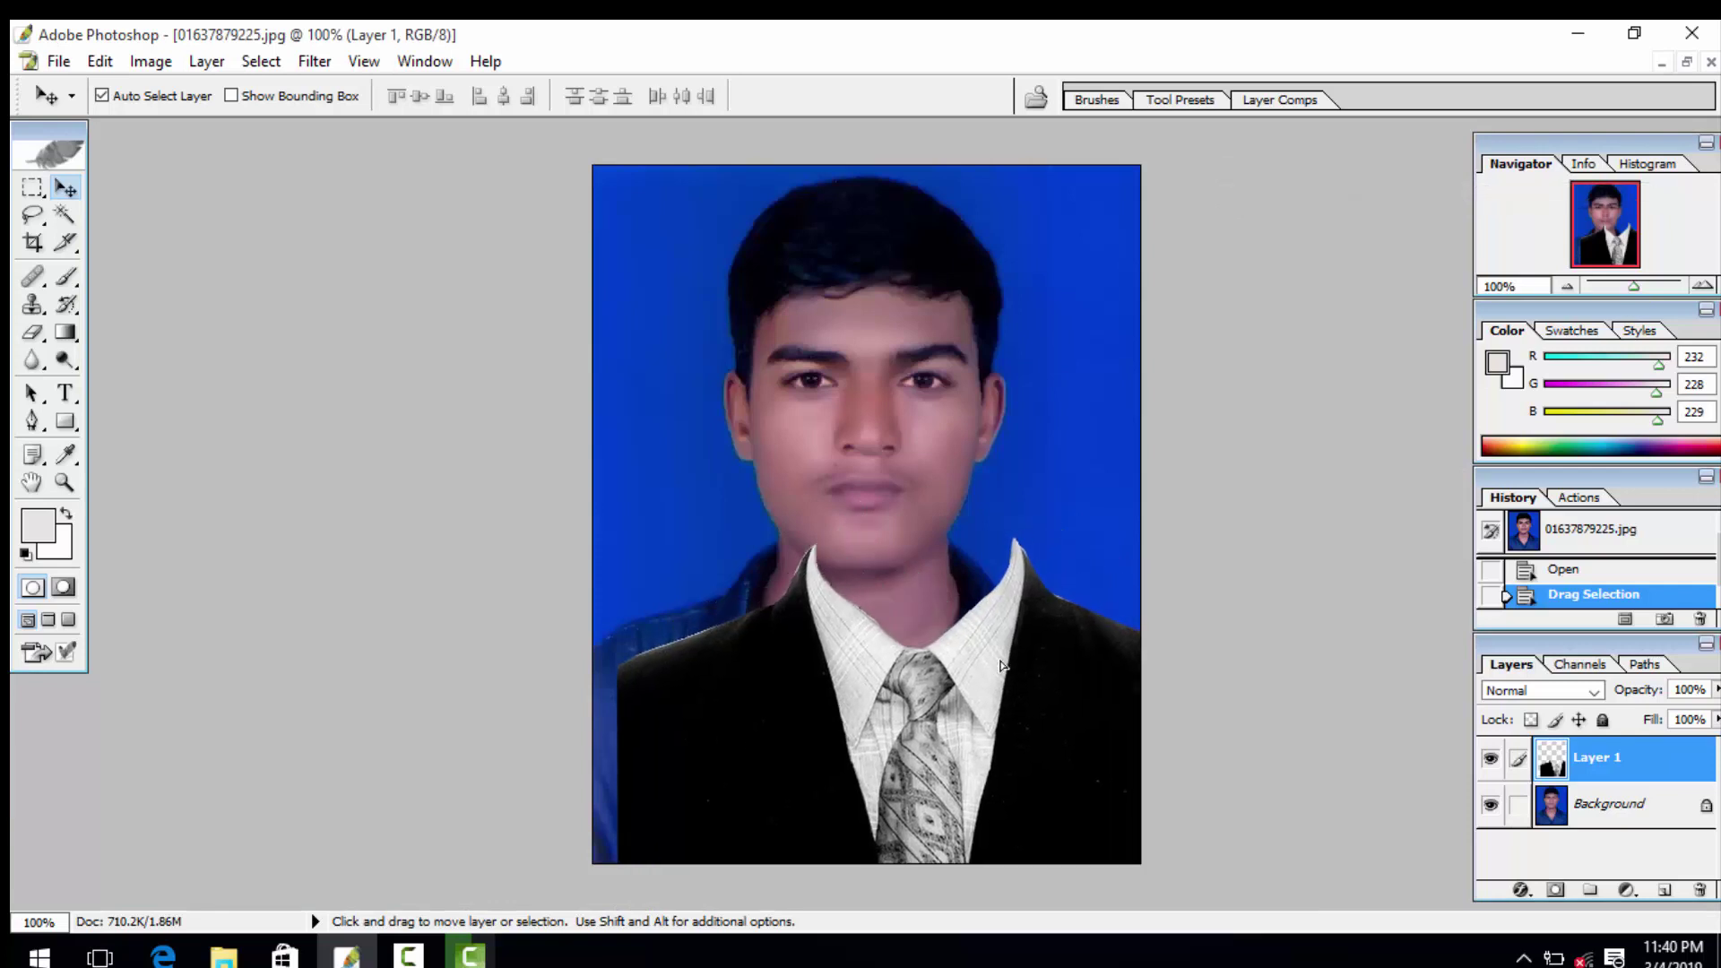
pyautogui.moveTo(969, 674); pyautogui.dragTo(963, 676)
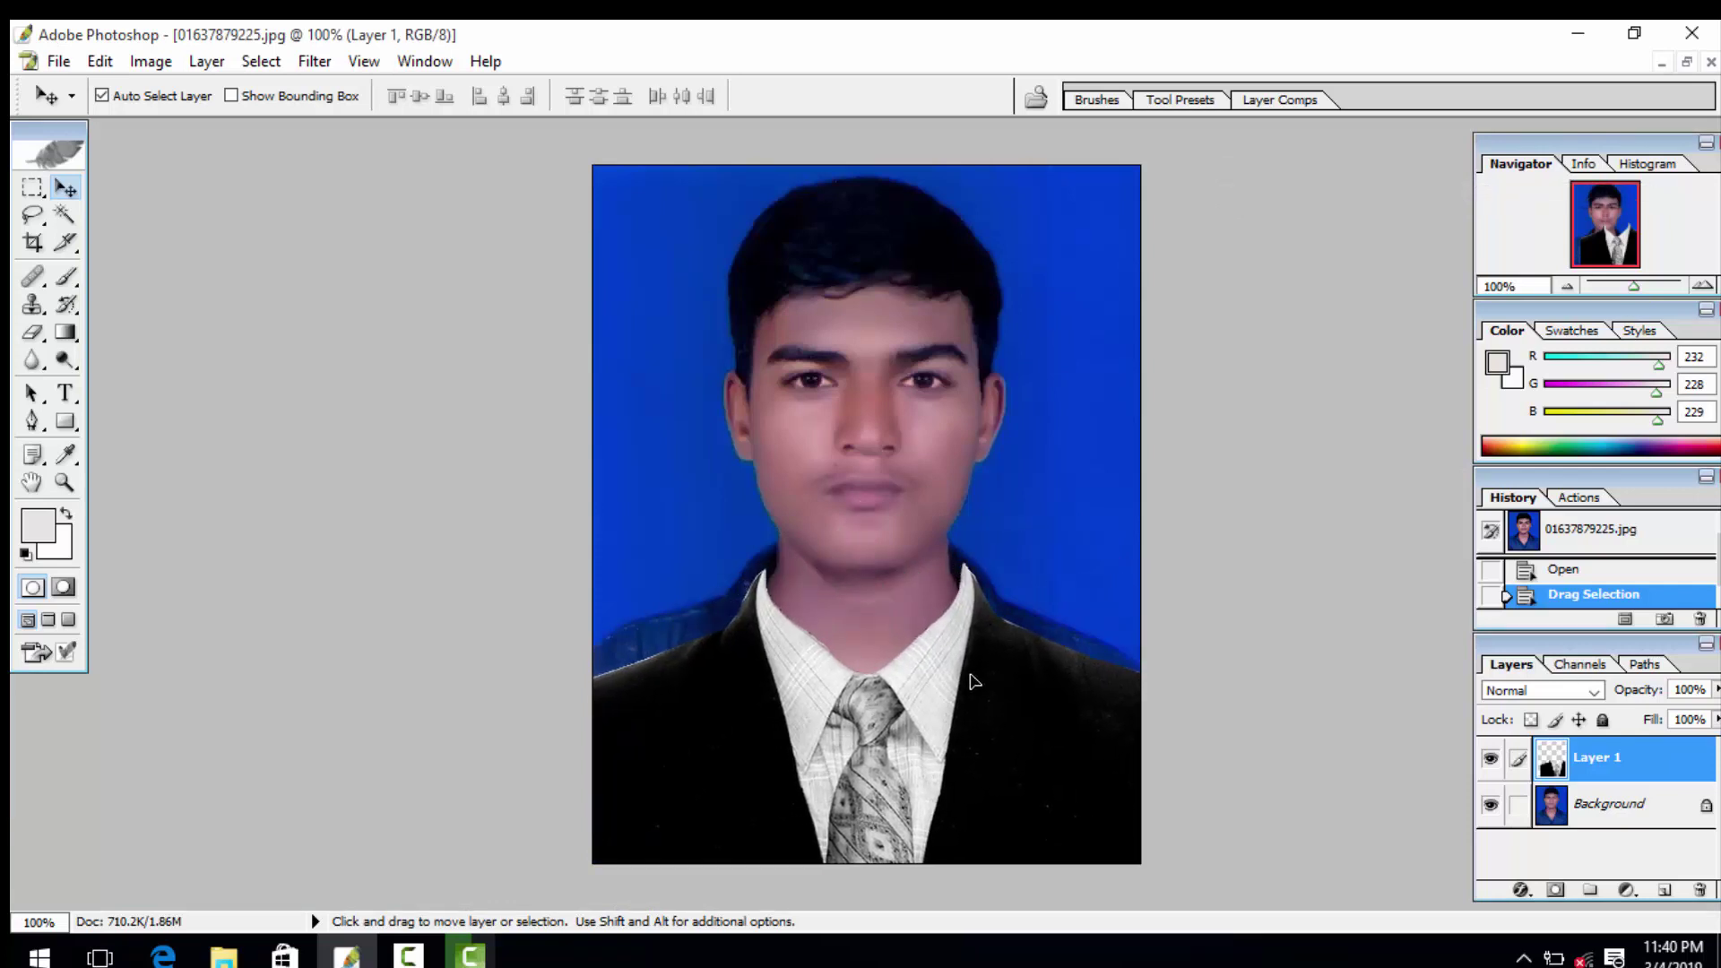
pyautogui.hotkey('ctrl', '+')
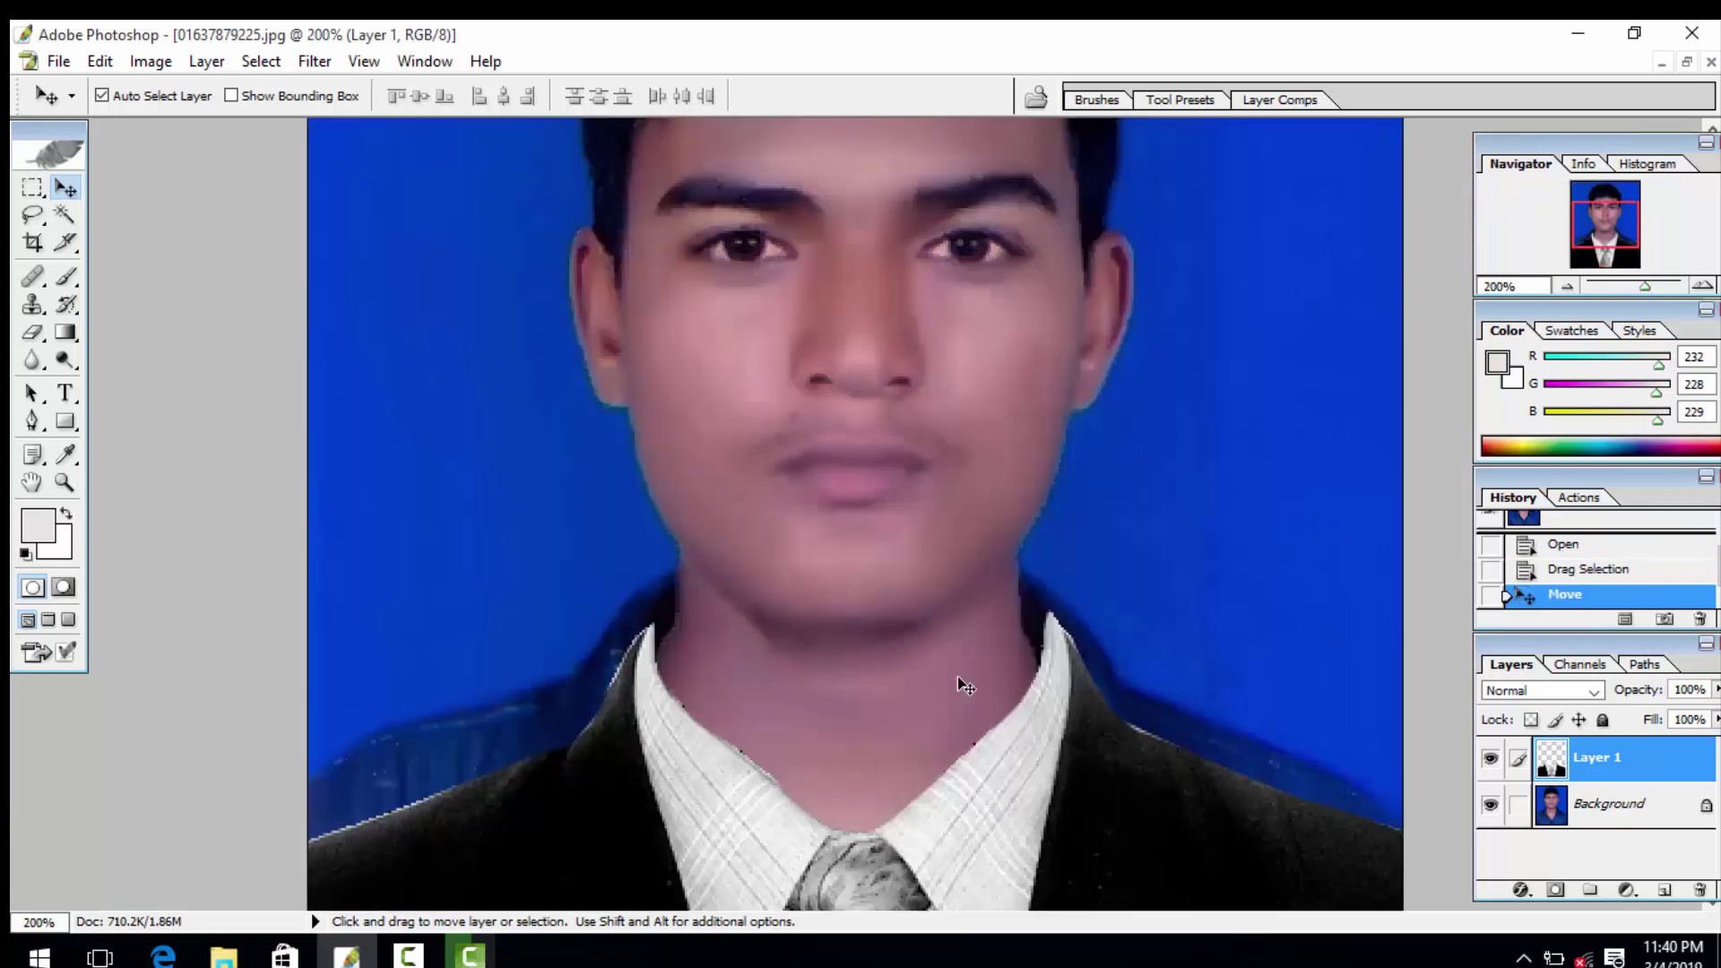
pyautogui.hotkey('ctrl', '-')
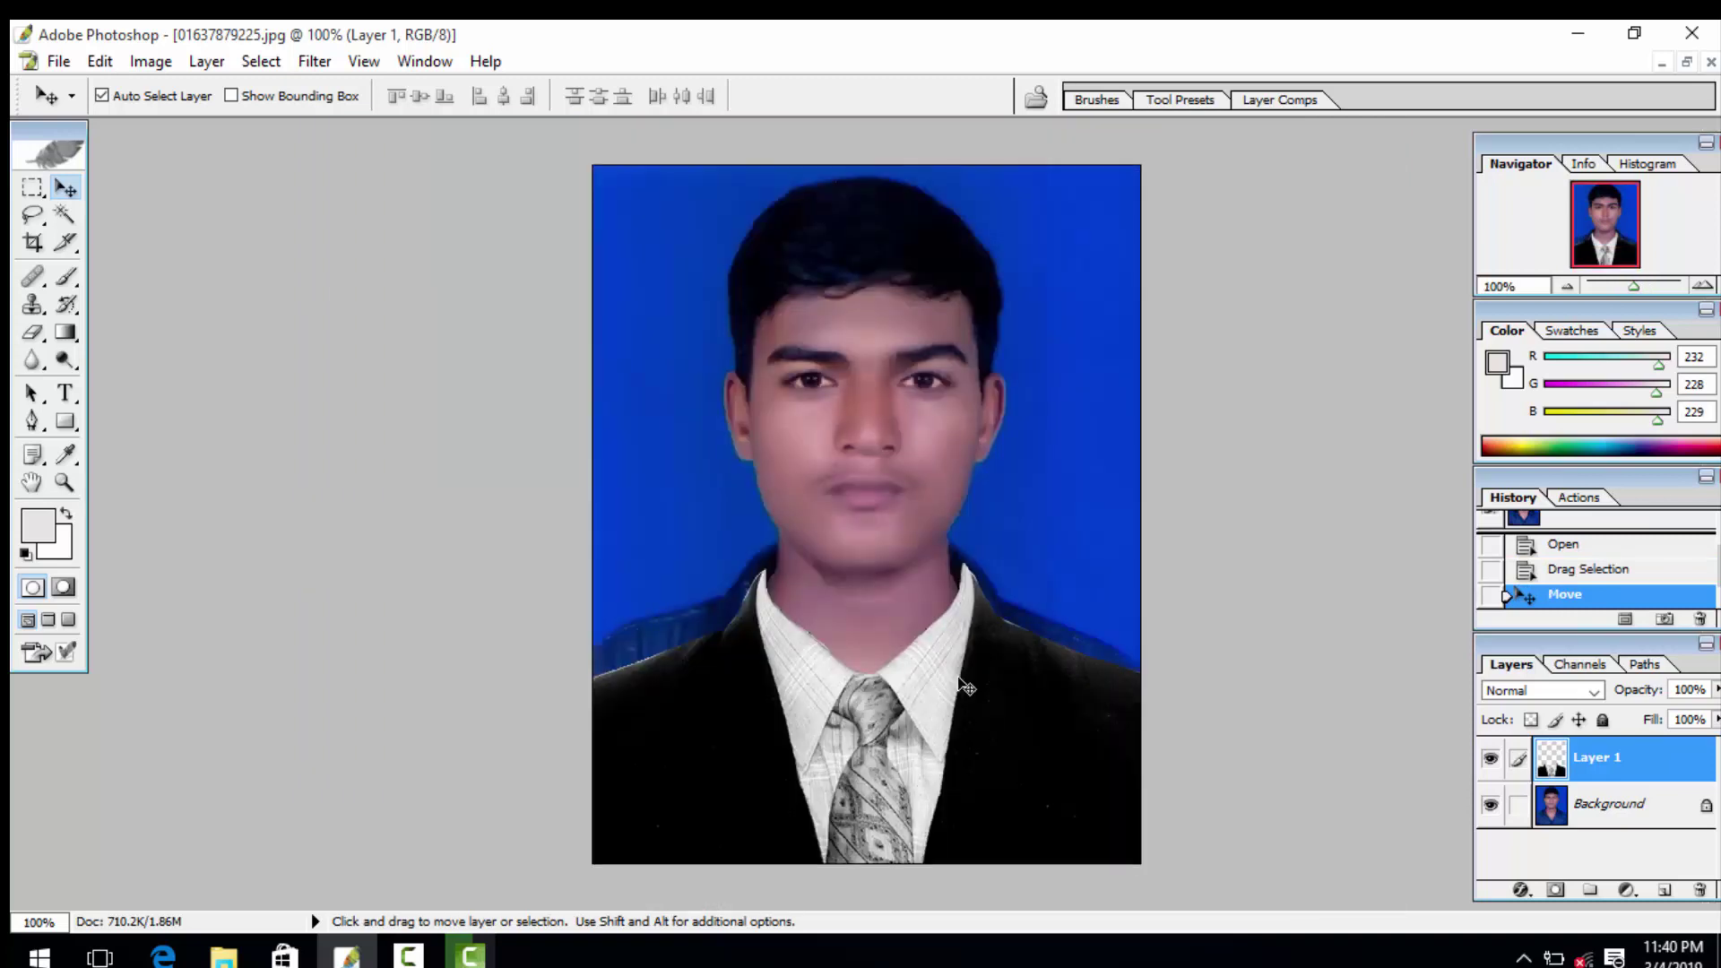
# Step: In Free Transform, stretch the suit to about 104.8% height and narrow both sides
pyautogui.hotkey('ctrl', 't')
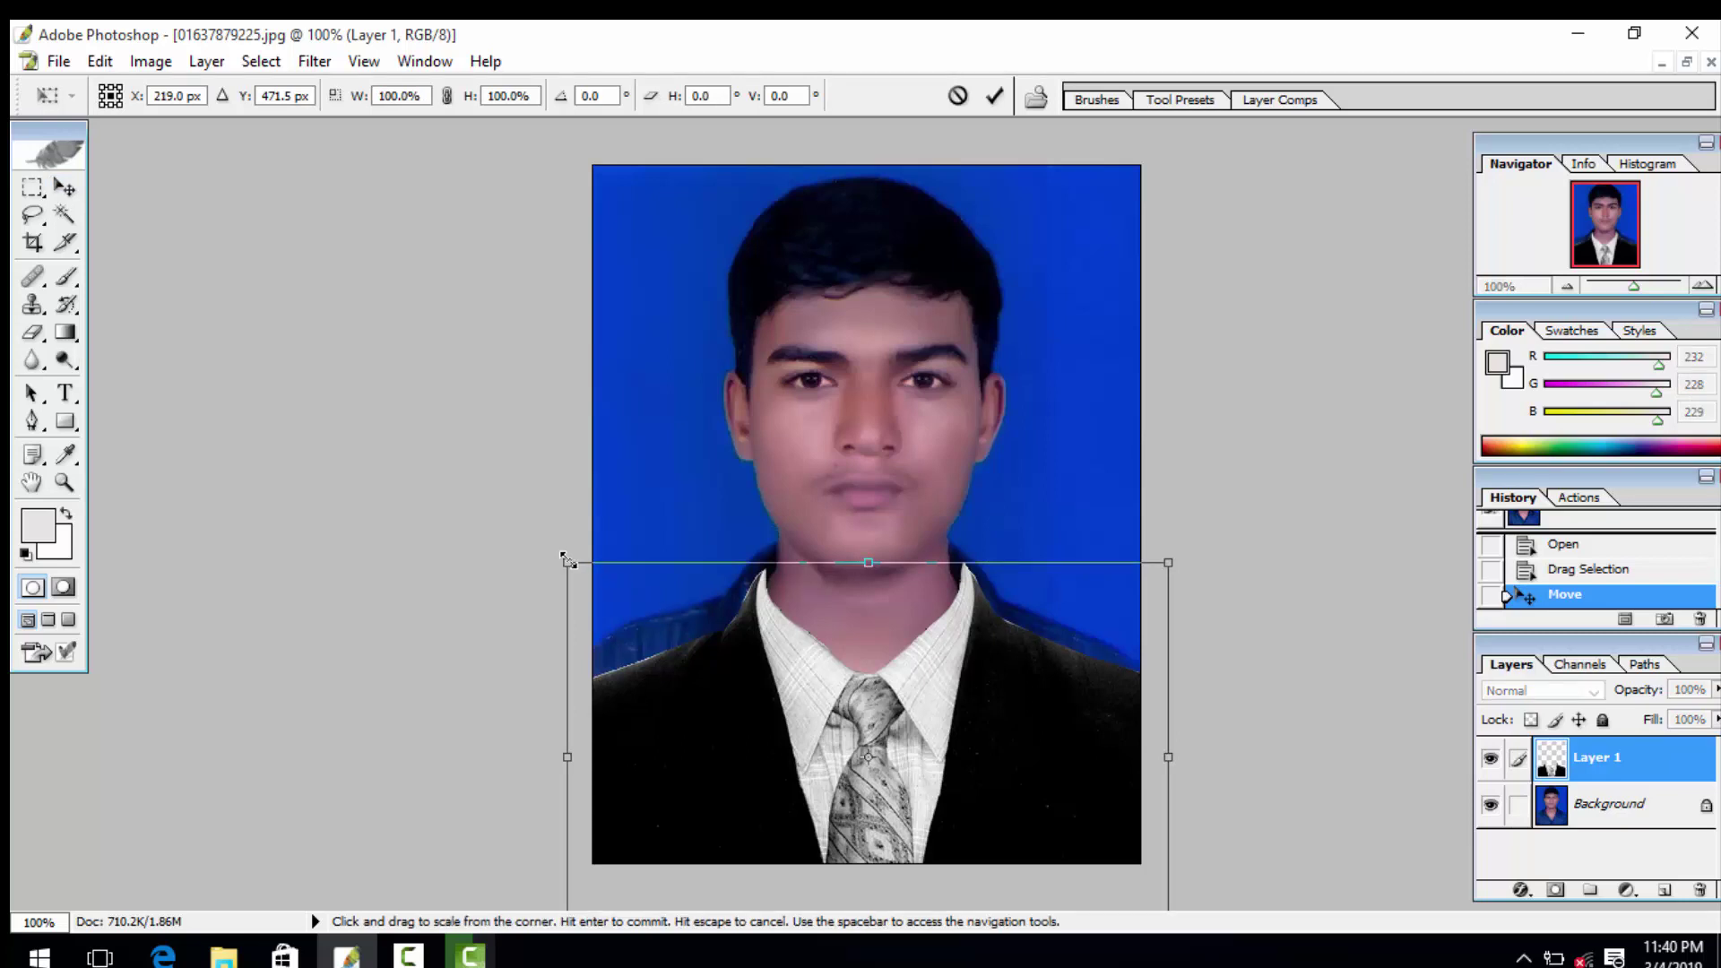
pyautogui.moveTo(874, 565); pyautogui.dragTo(875, 544)
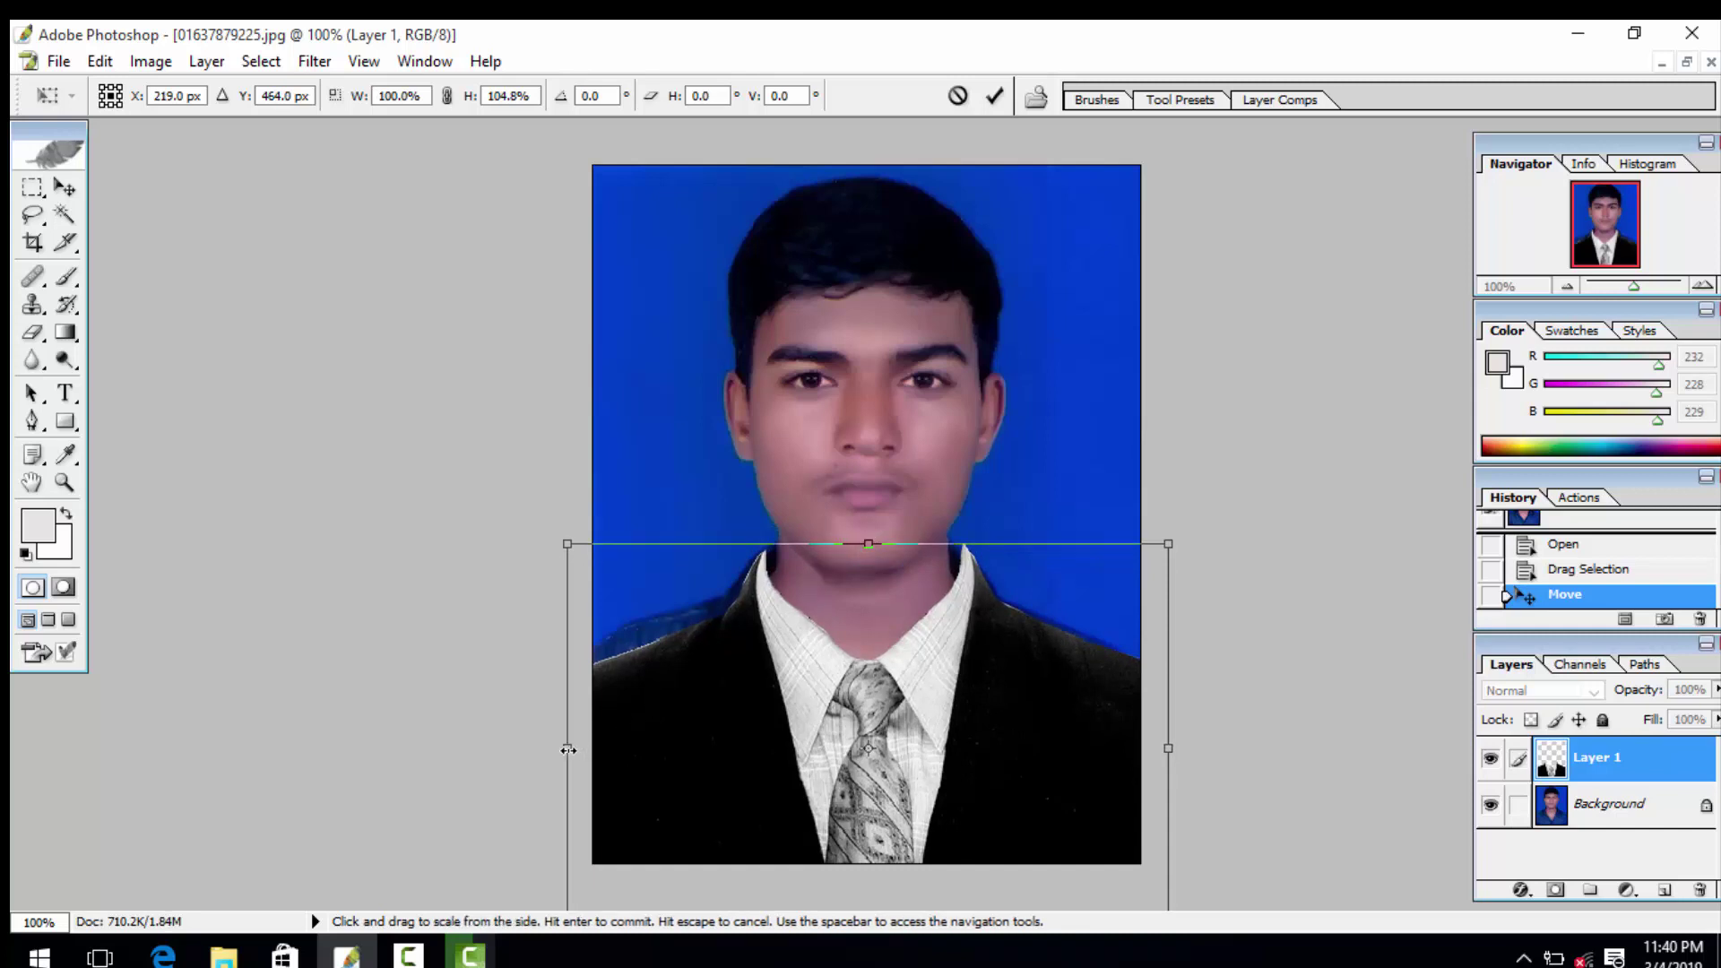
pyautogui.moveTo(568, 750); pyautogui.dragTo(594, 749)
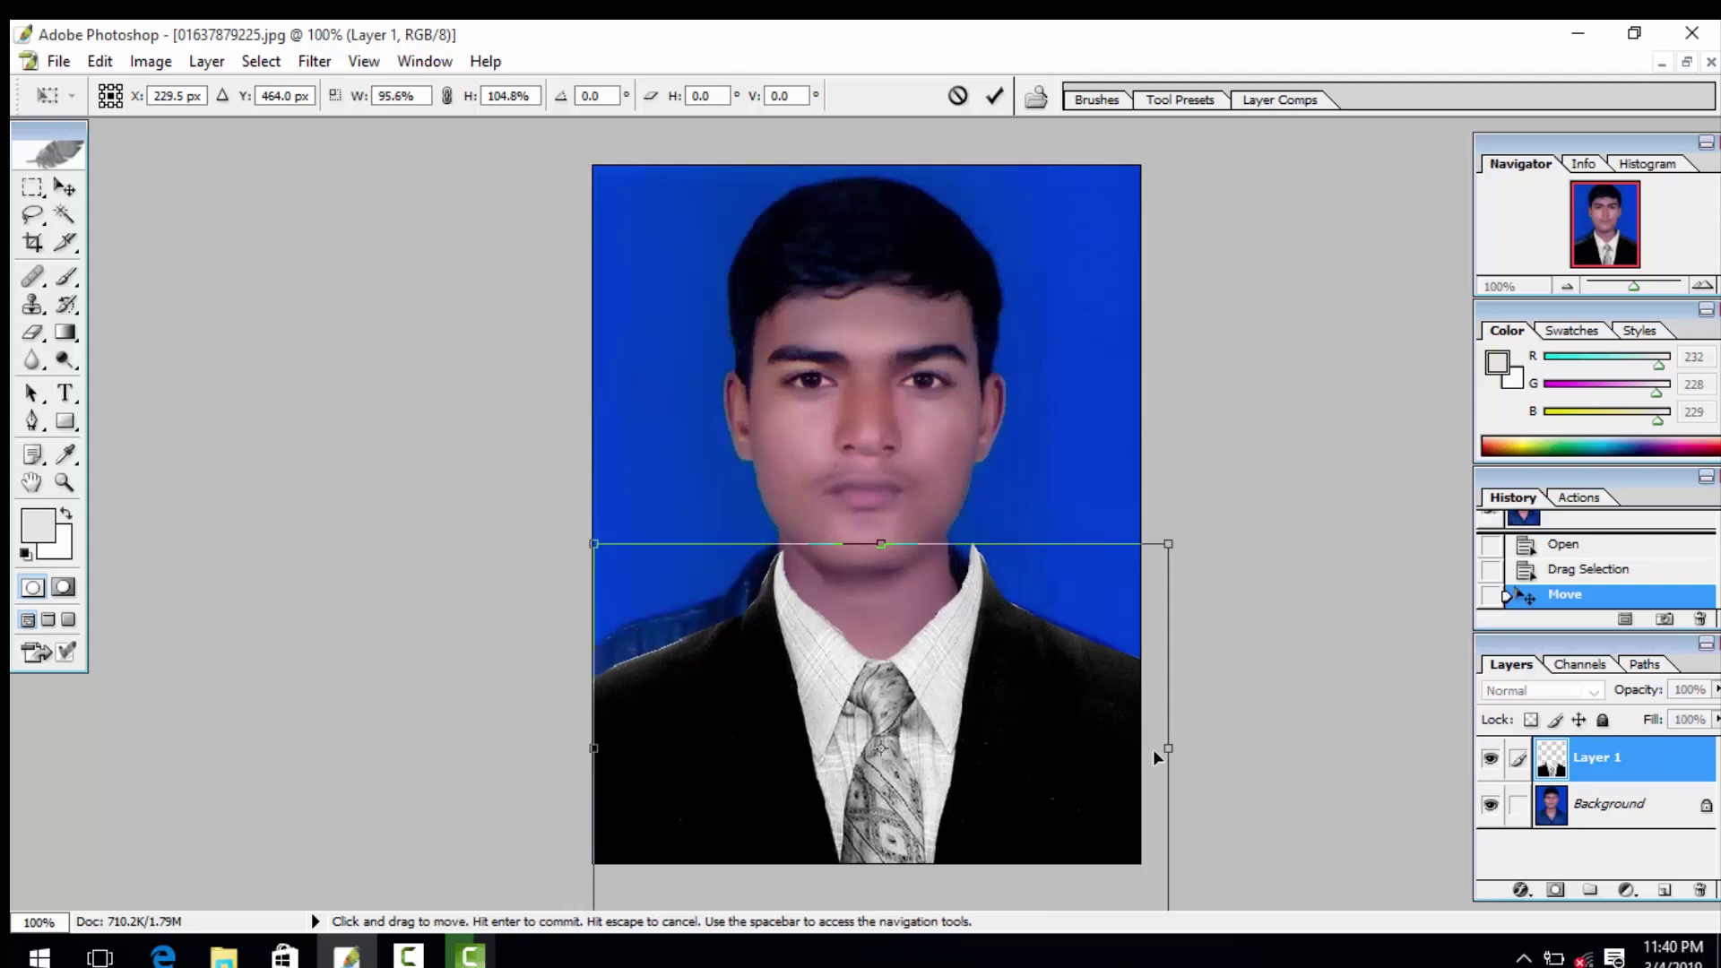
pyautogui.moveTo(1159, 751); pyautogui.dragTo(1135, 754)
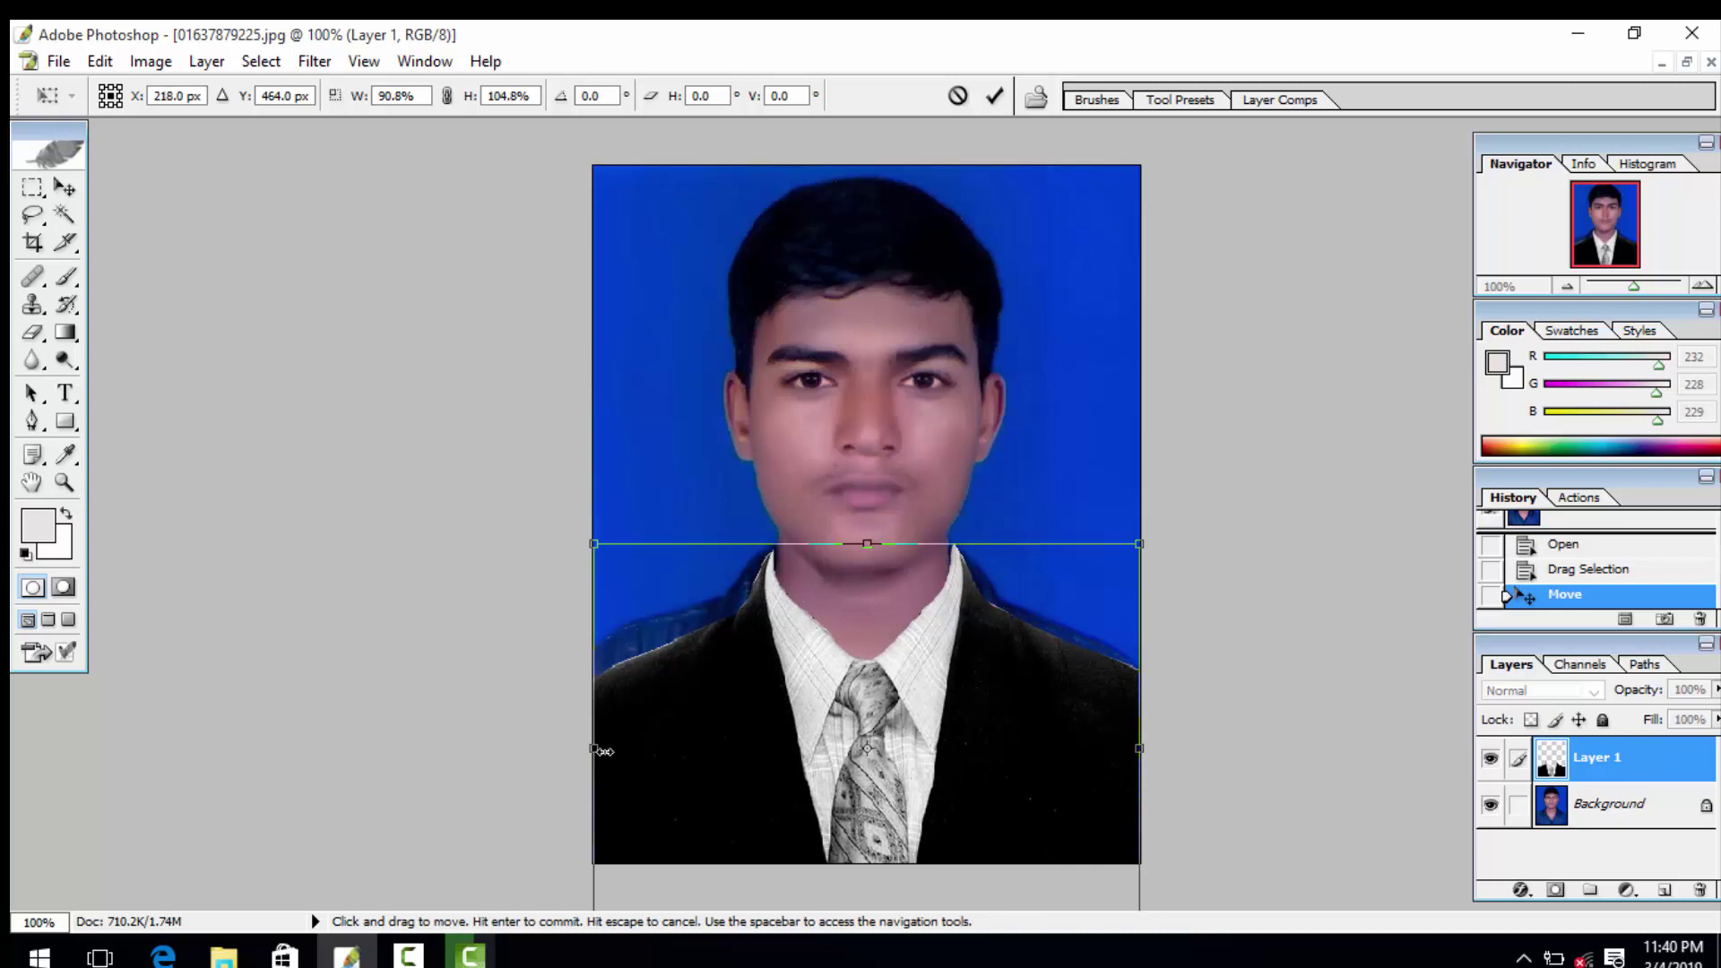
pyautogui.moveTo(606, 751); pyautogui.dragTo(612, 749)
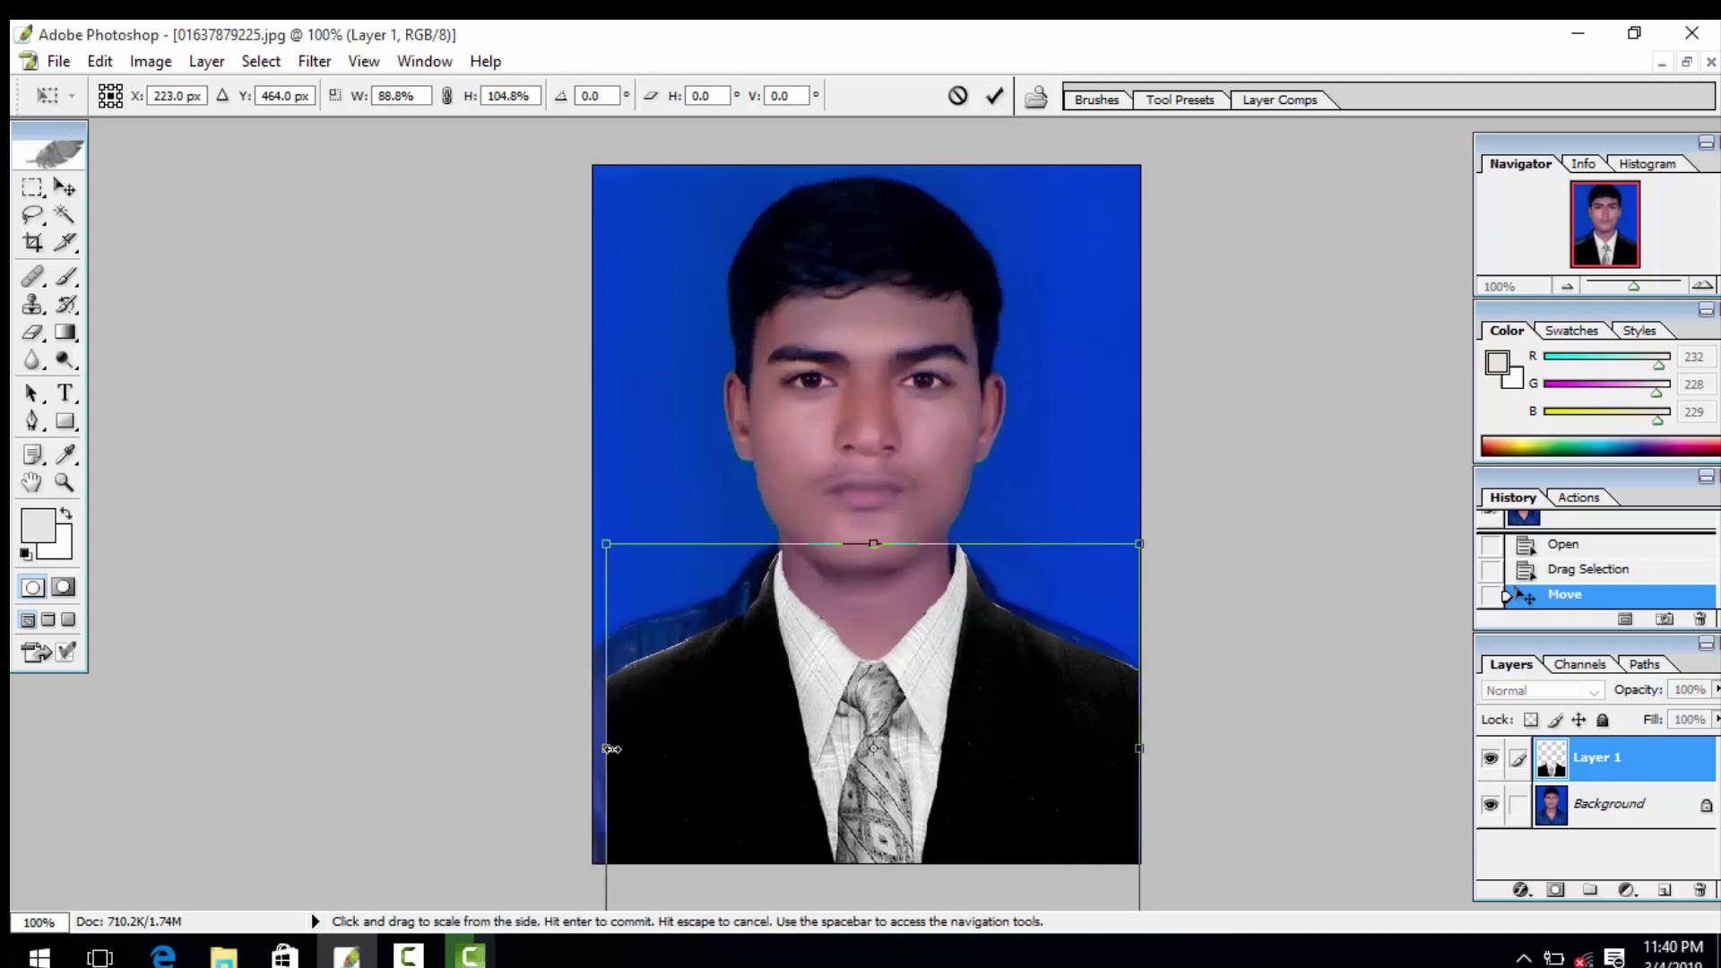
pyautogui.press('Left')
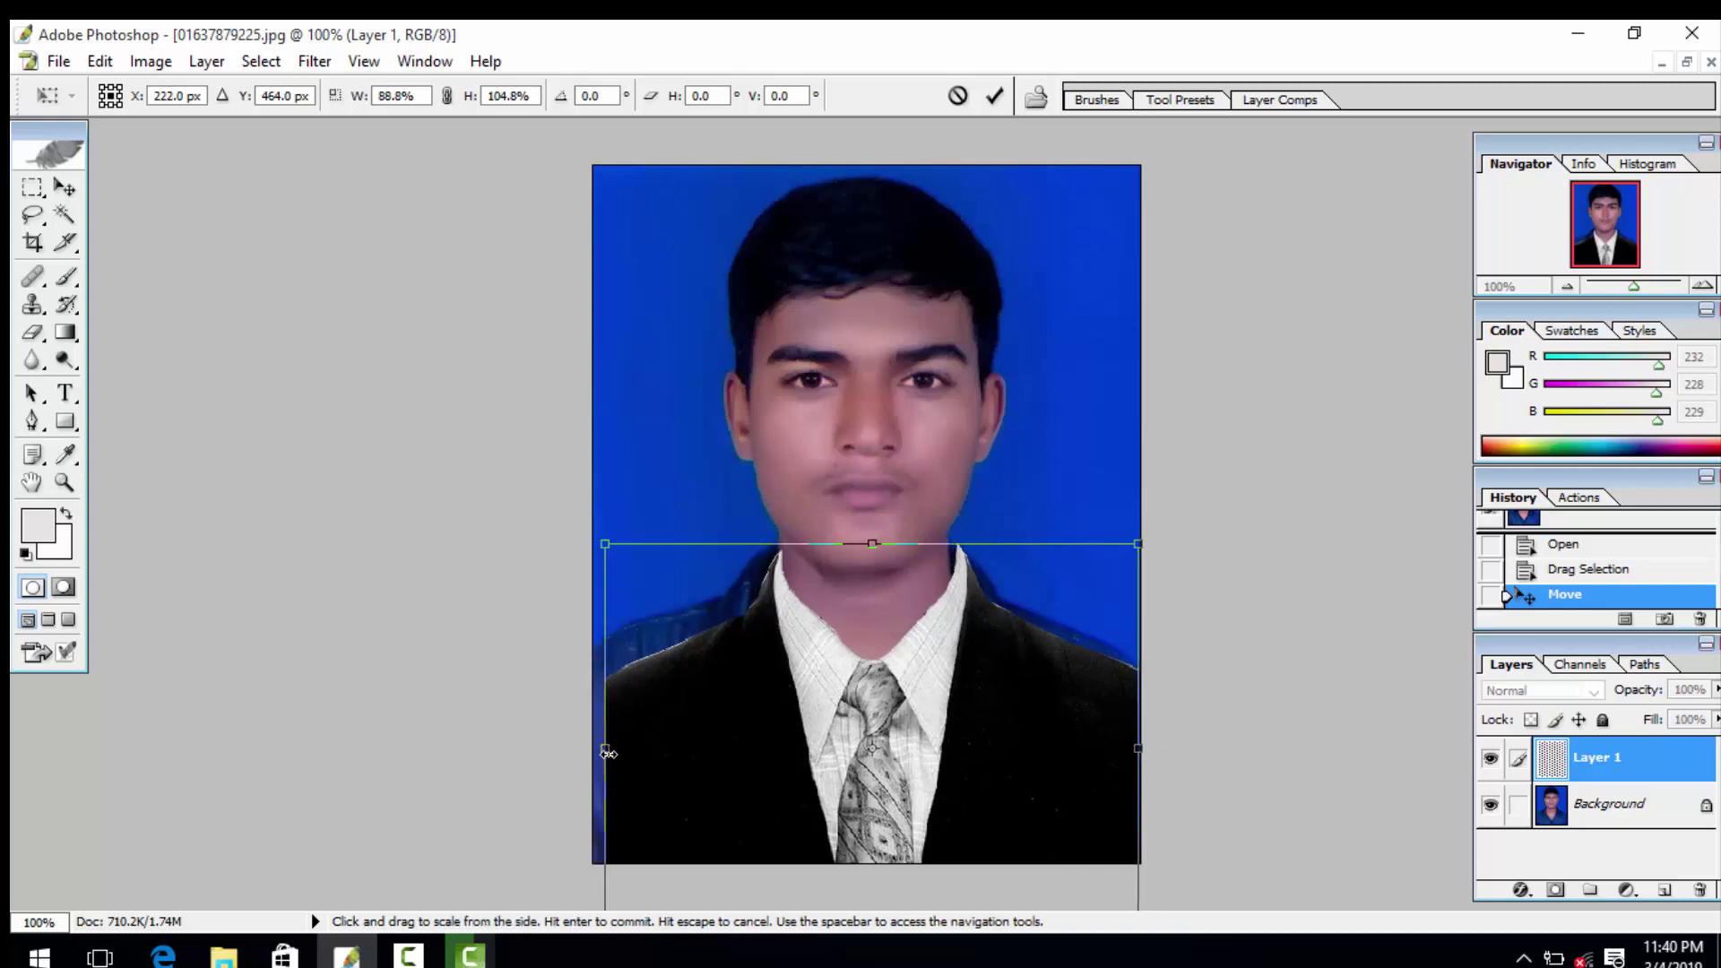
pyautogui.press('Left')
pyautogui.press('Left')
pyautogui.press('Left')
pyautogui.press('Left')
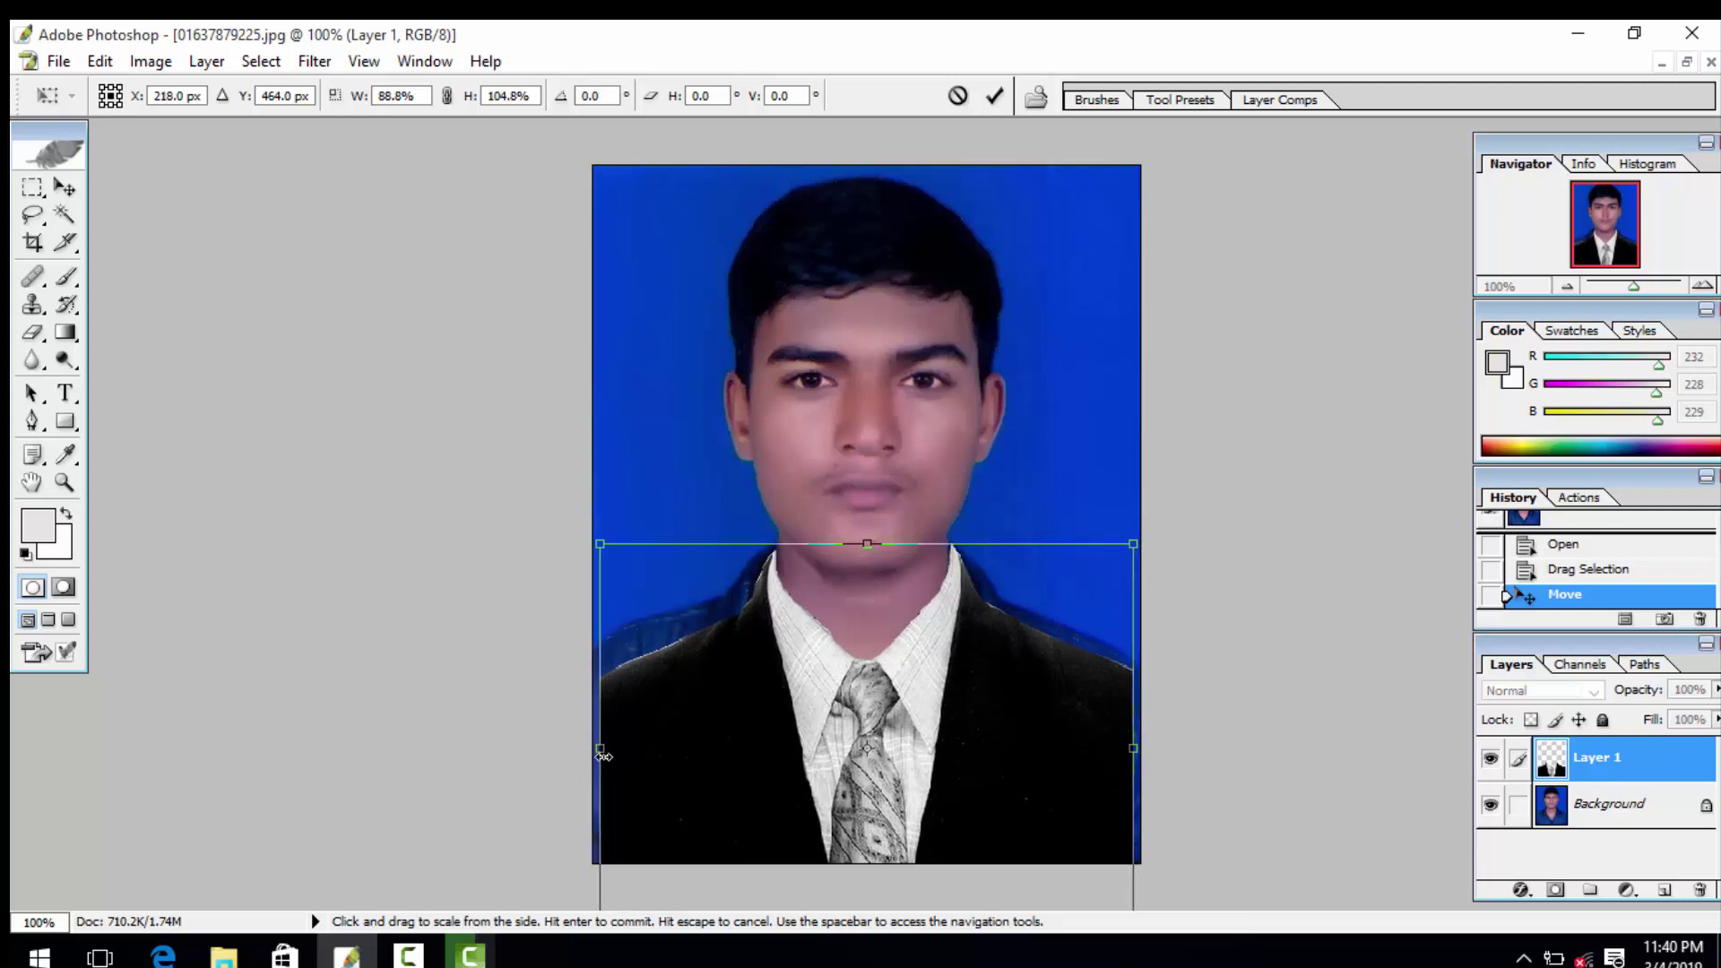
# Step: Fine-tune the suit's position and right side under the chin, then commit the transform
pyautogui.hotkey('ctrl', '+')
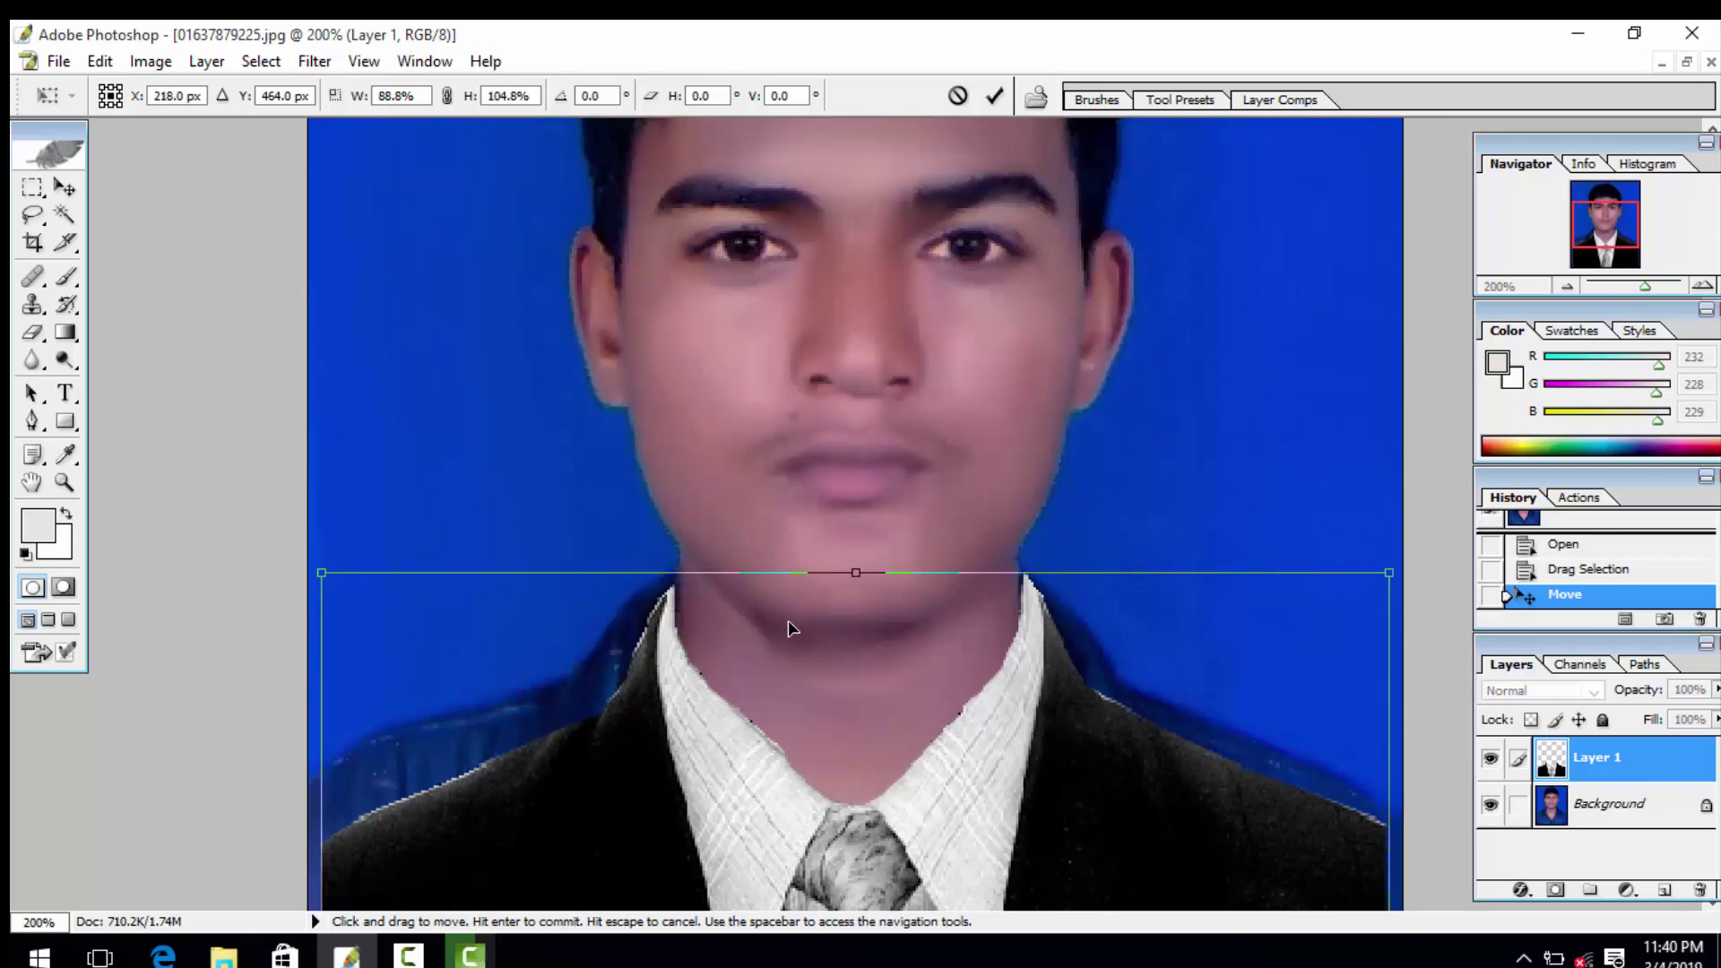
pyautogui.press('Up')
pyautogui.press('Up')
pyautogui.press('Up')
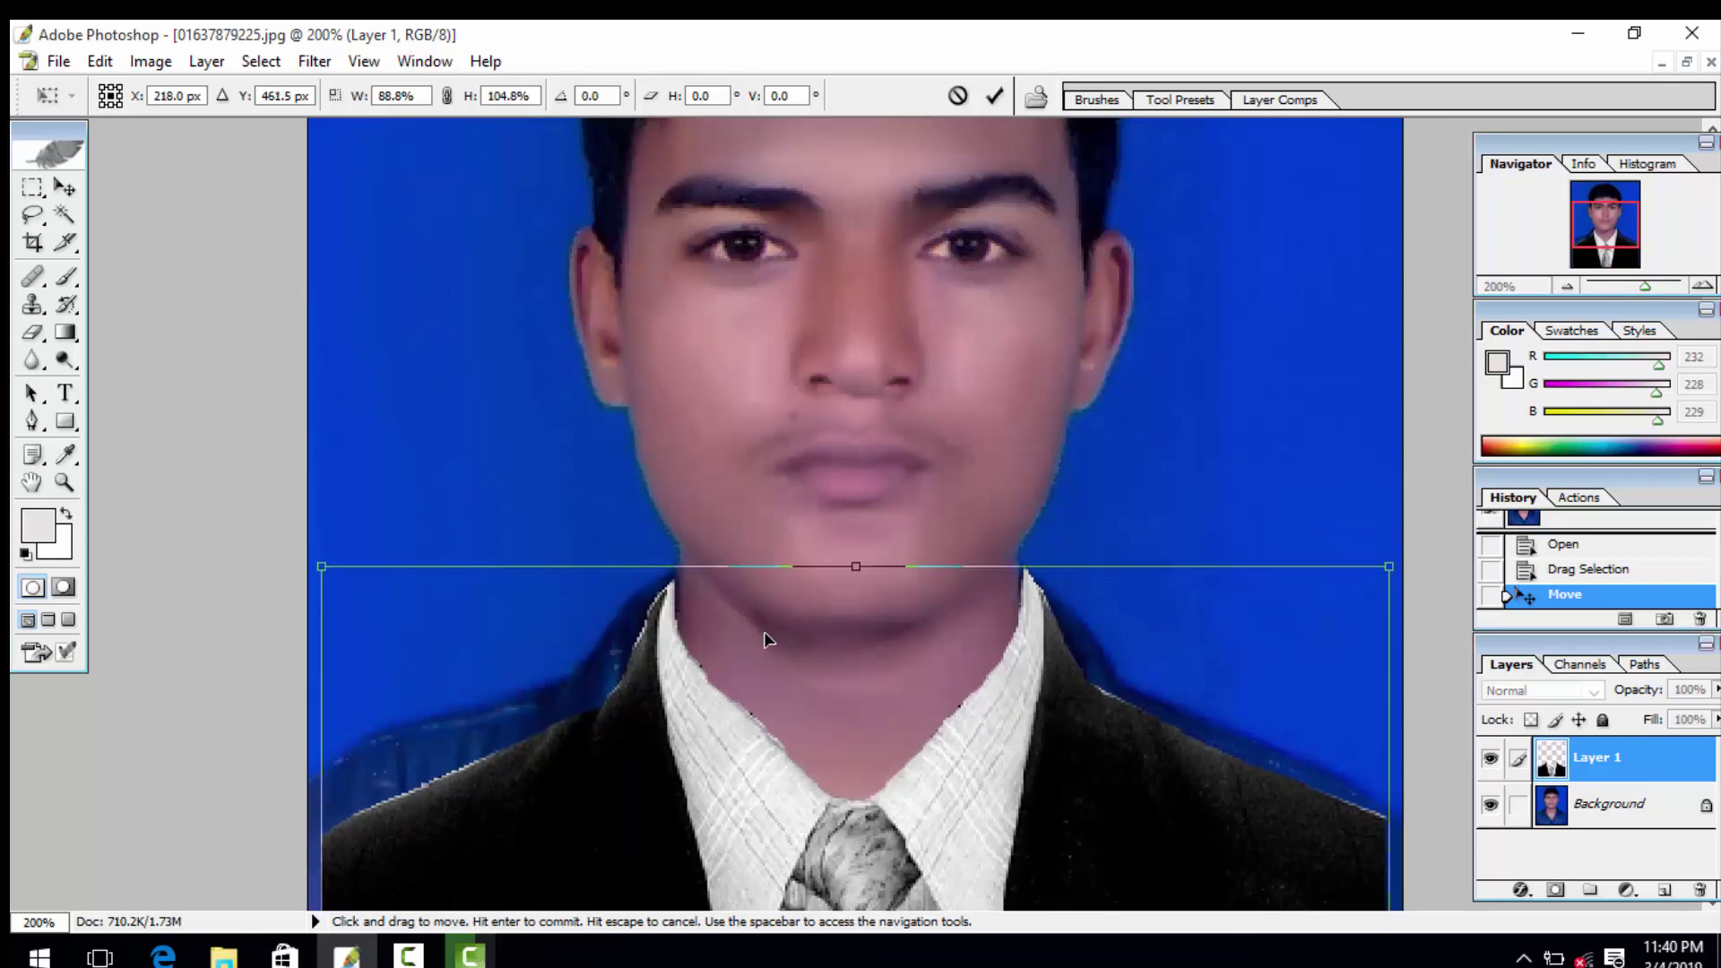
pyautogui.scroll(-2, 717, 816)
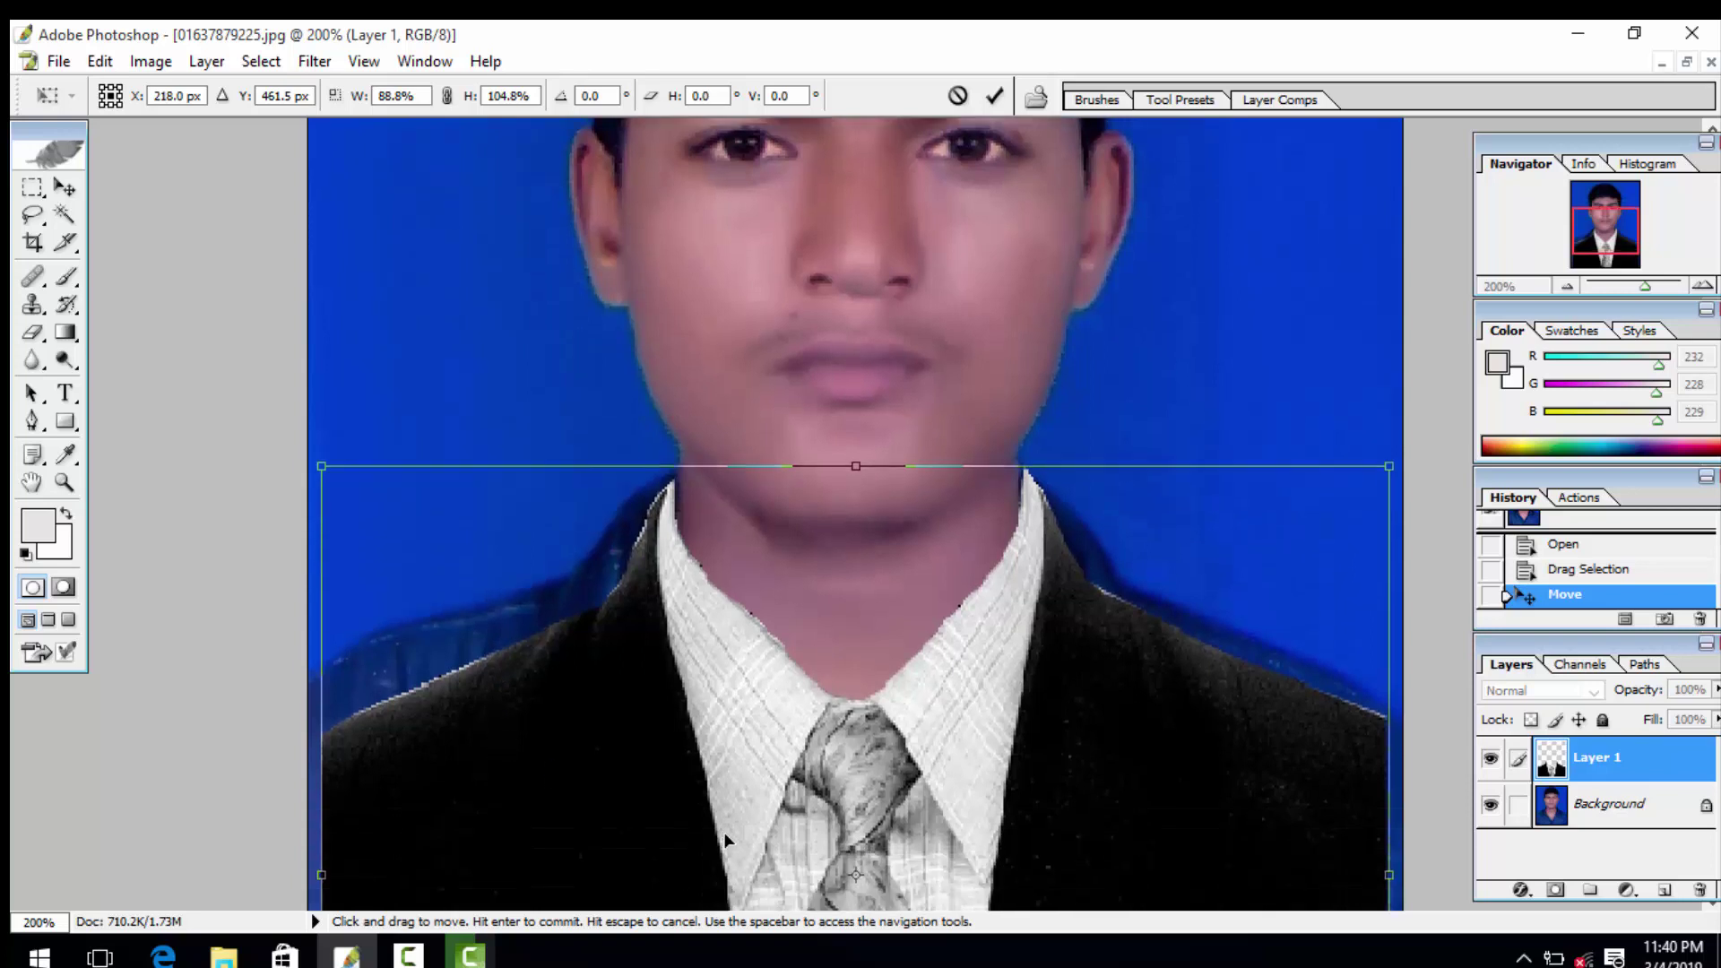
pyautogui.scroll(-1, 723, 817)
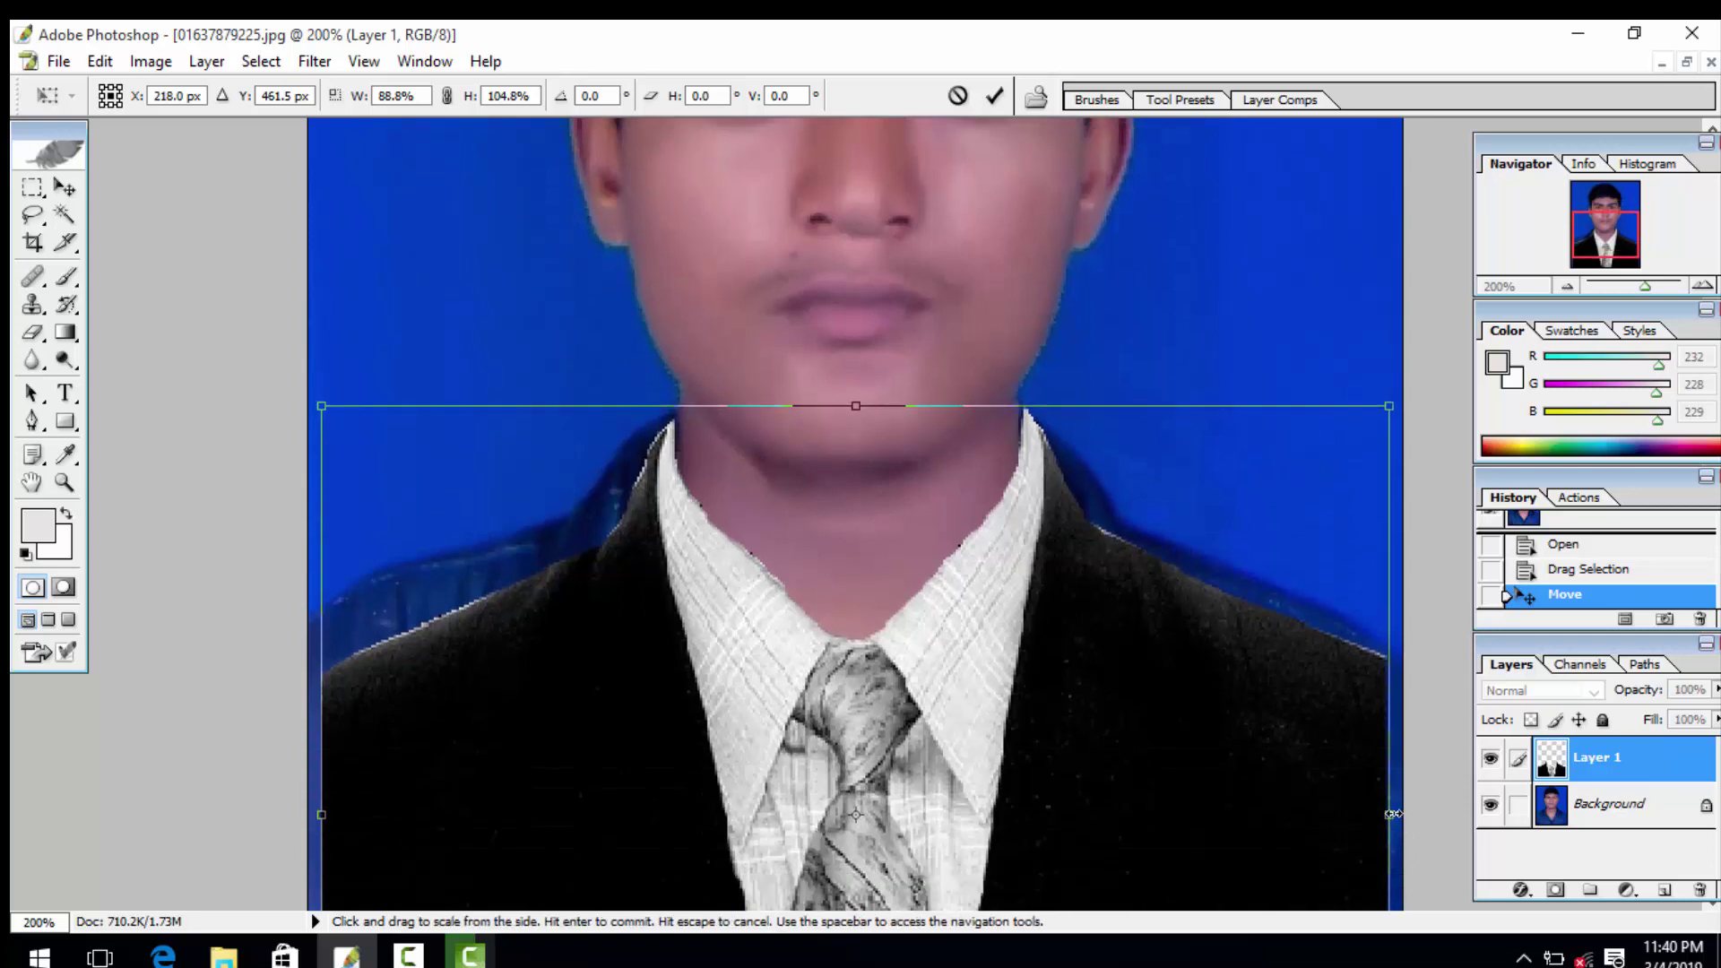
pyautogui.moveTo(1392, 814); pyautogui.dragTo(1380, 814)
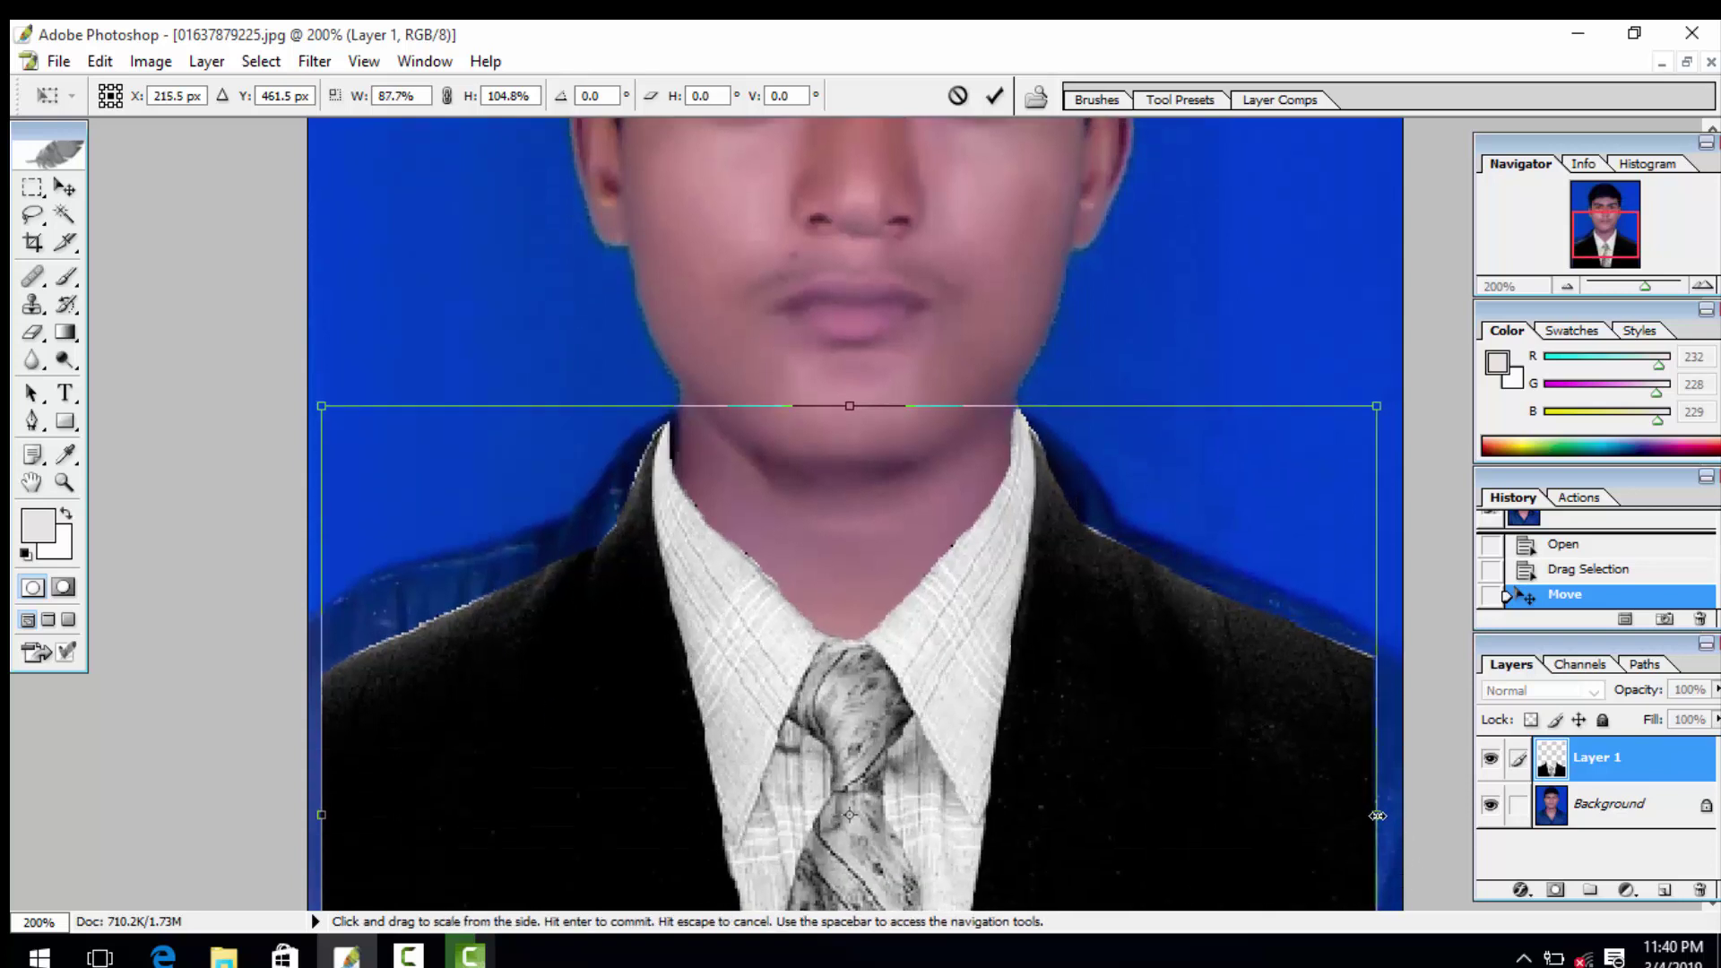
pyautogui.press('Right')
pyautogui.press('Right')
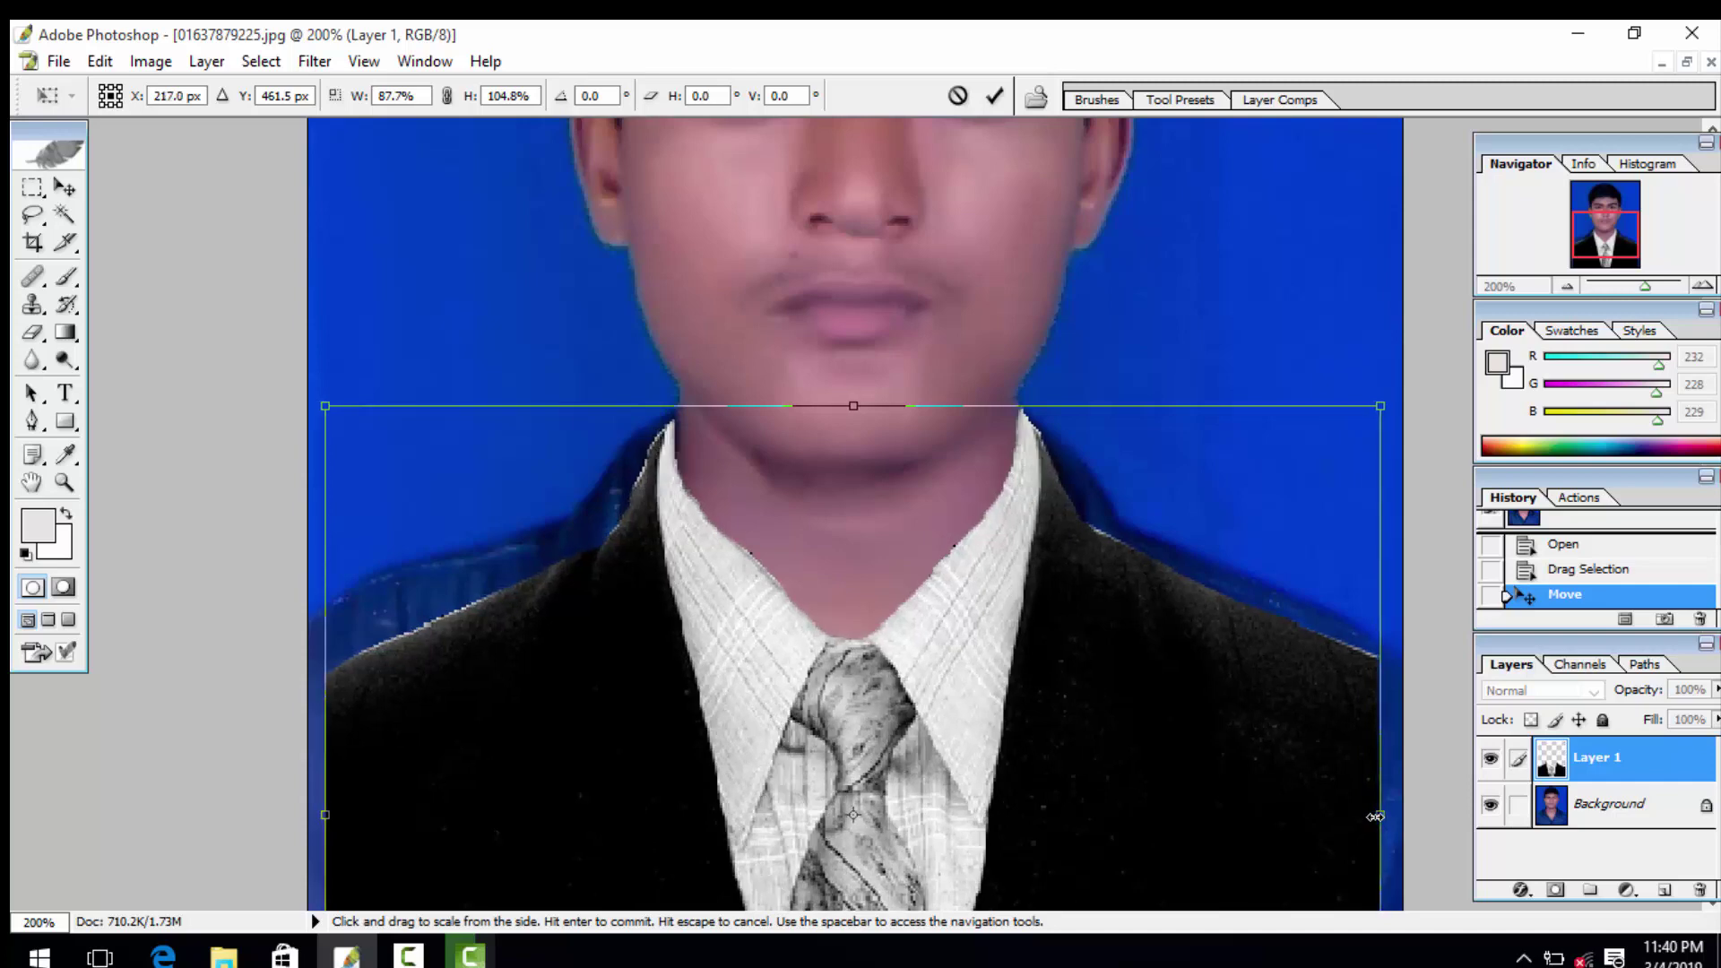
pyautogui.press('Right')
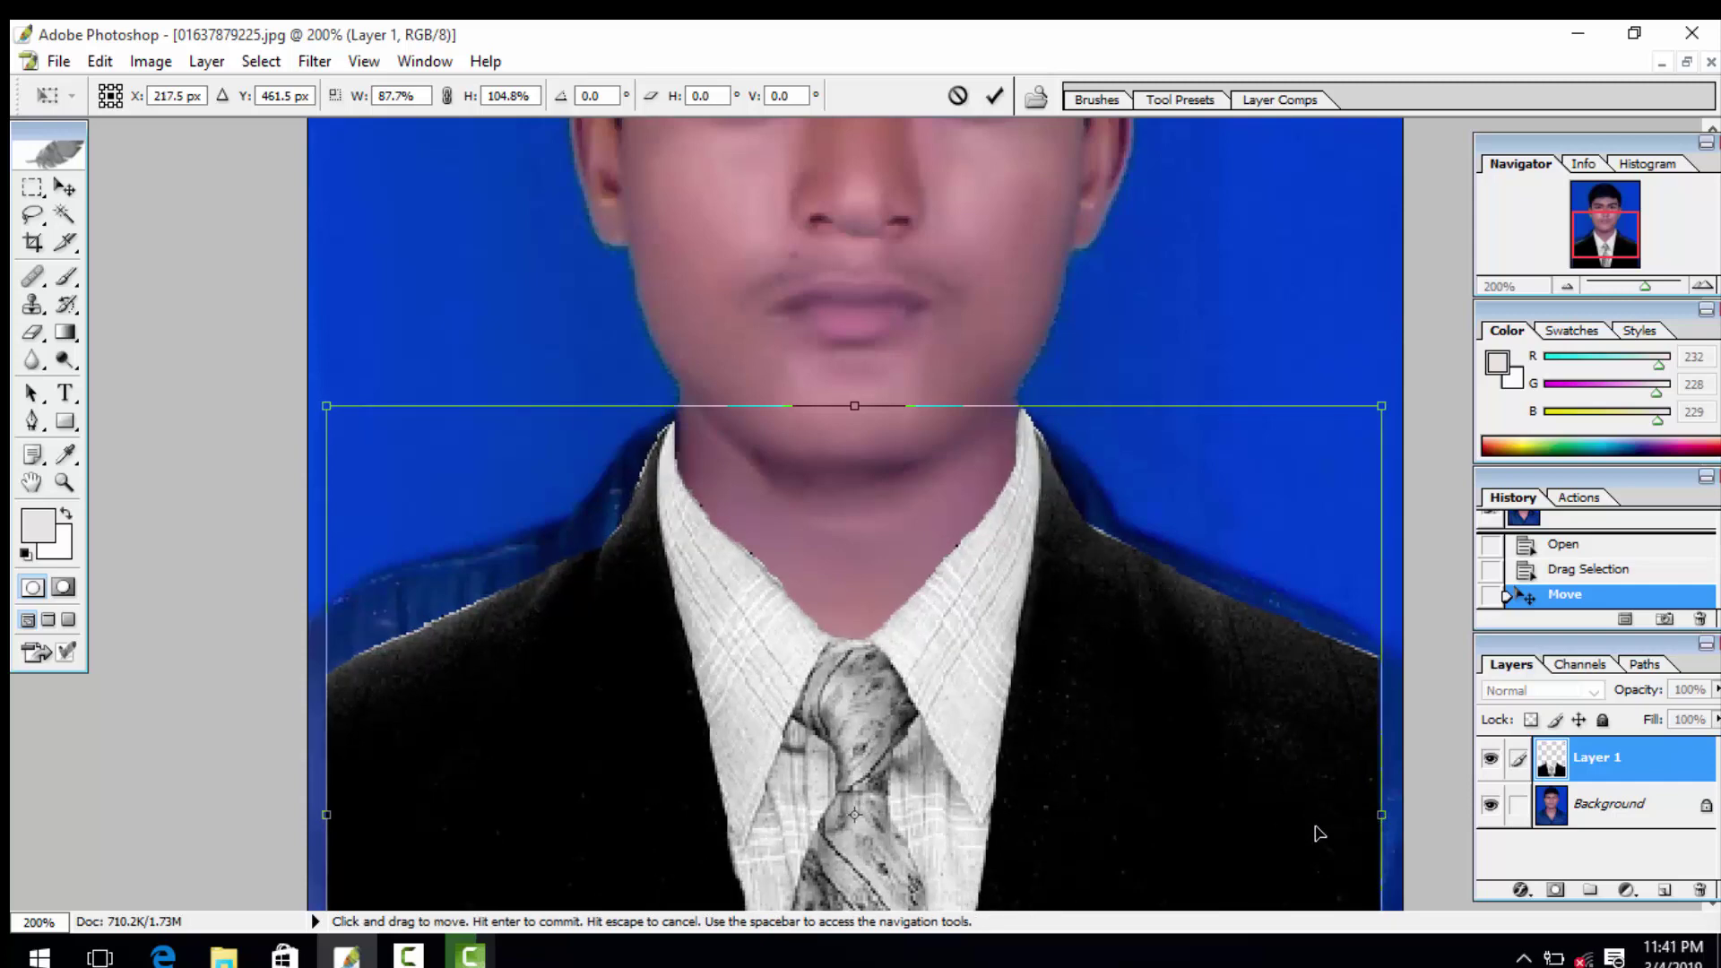
pyautogui.press('Left')
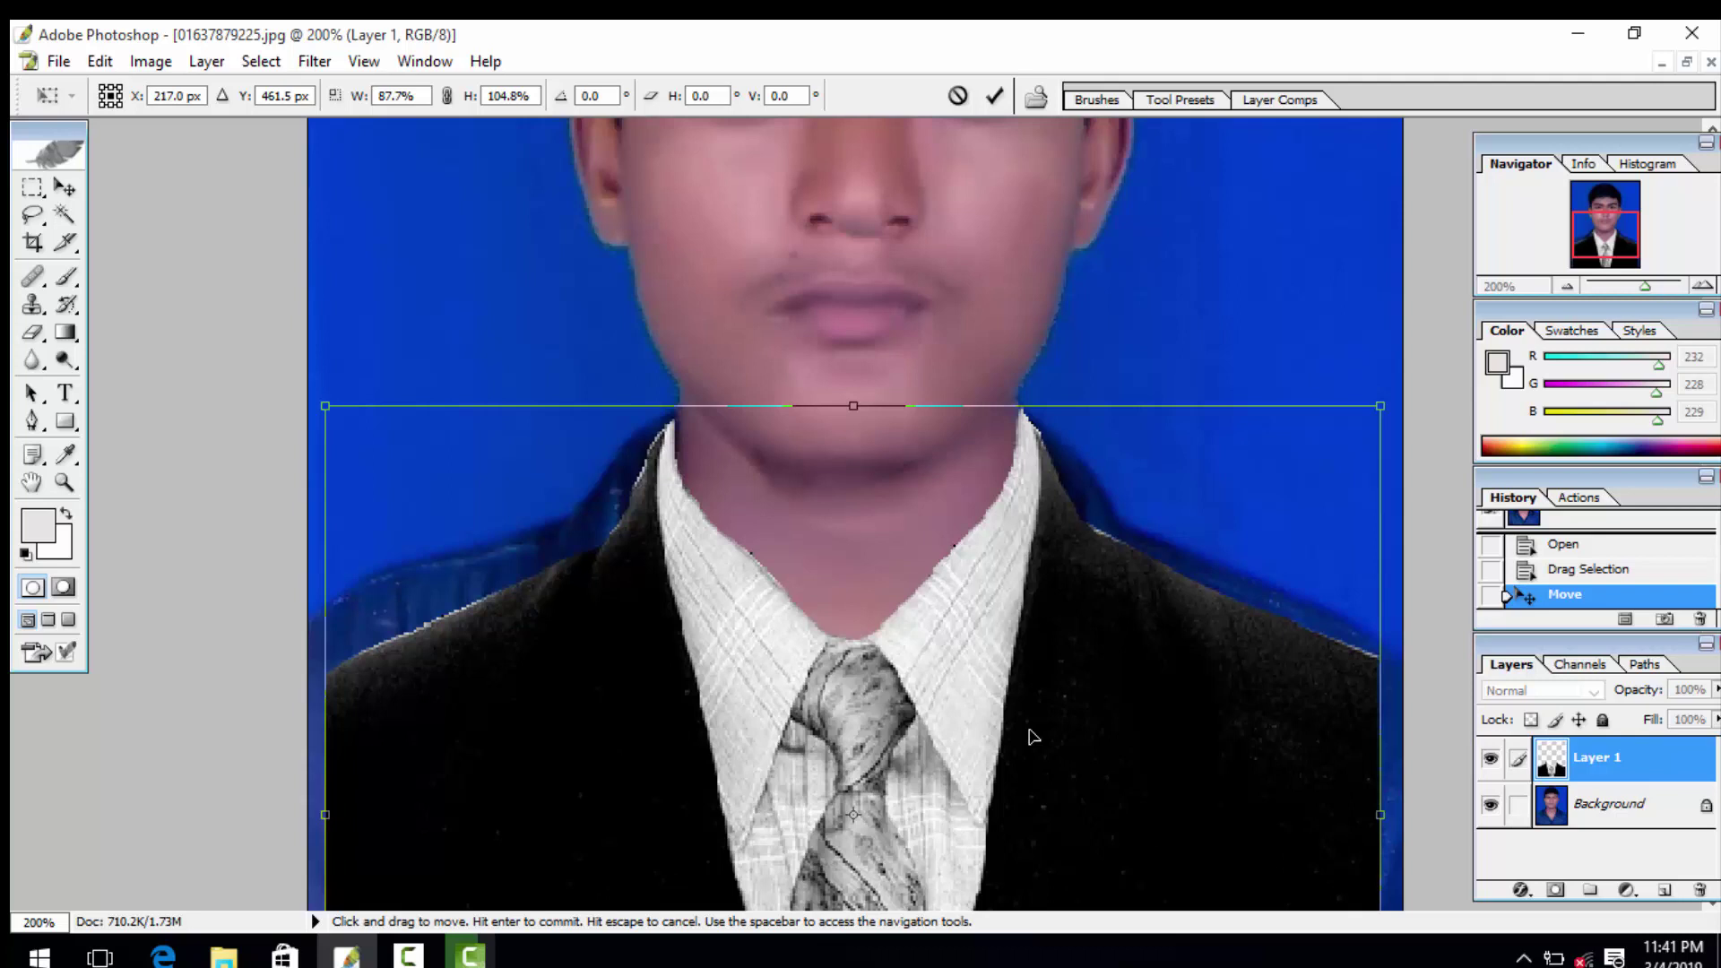
pyautogui.press('Return')
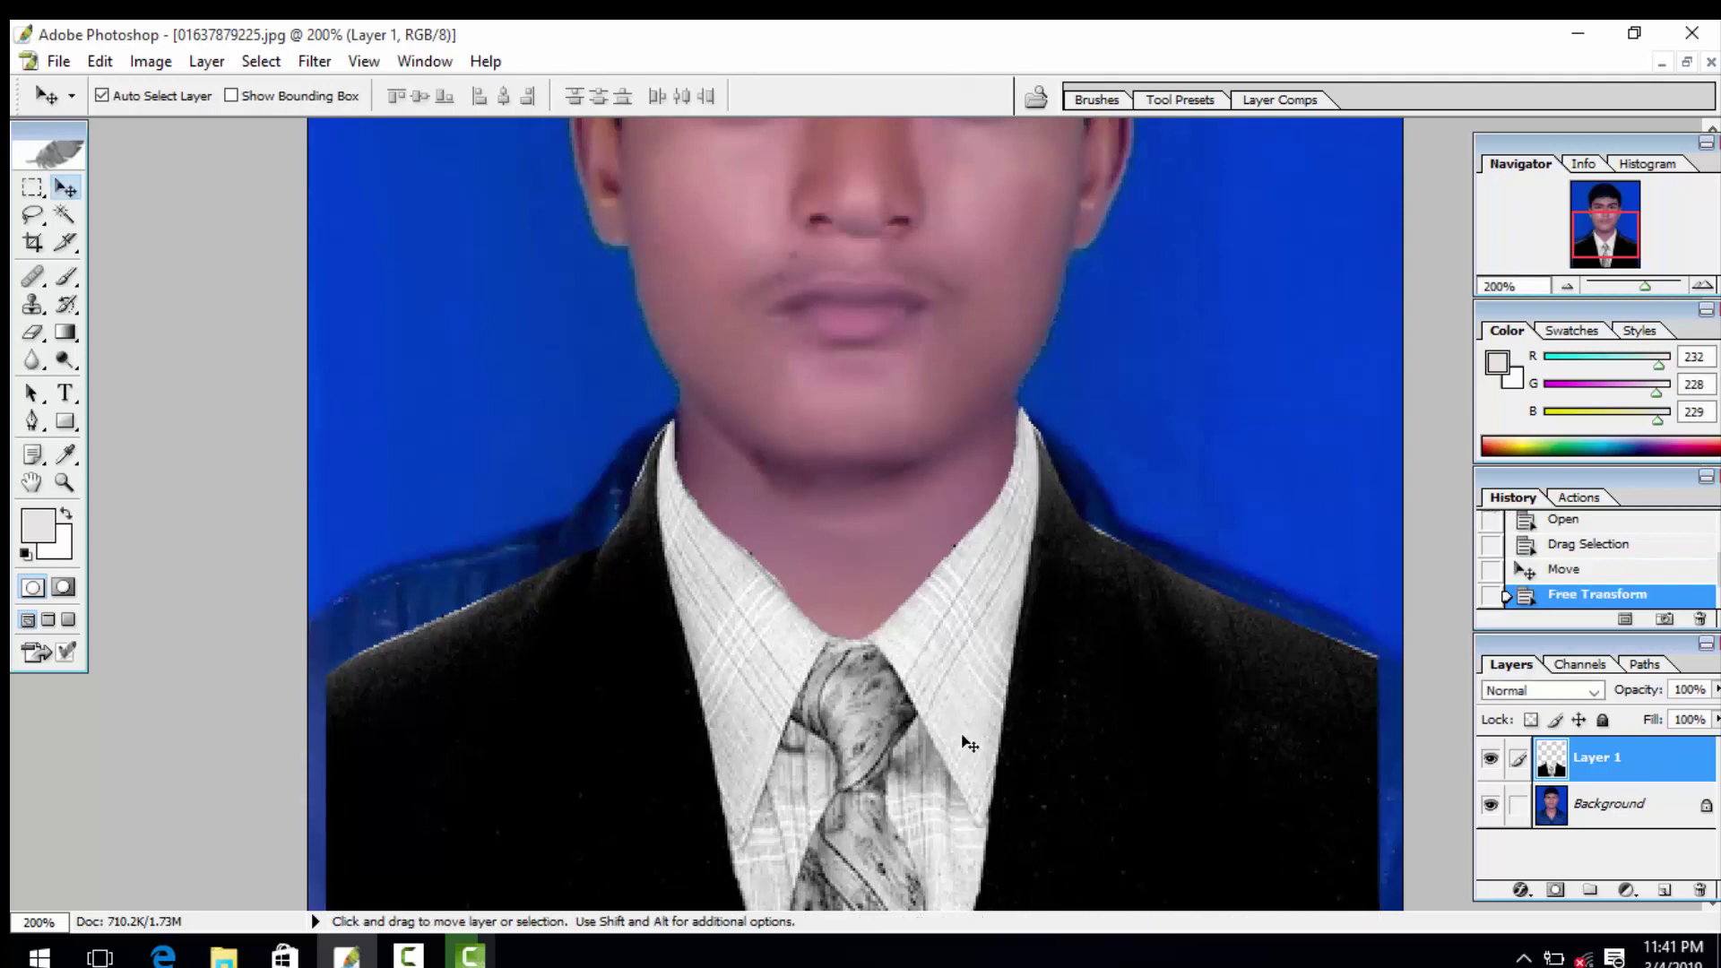
pyautogui.hotkey('ctrl', '-')
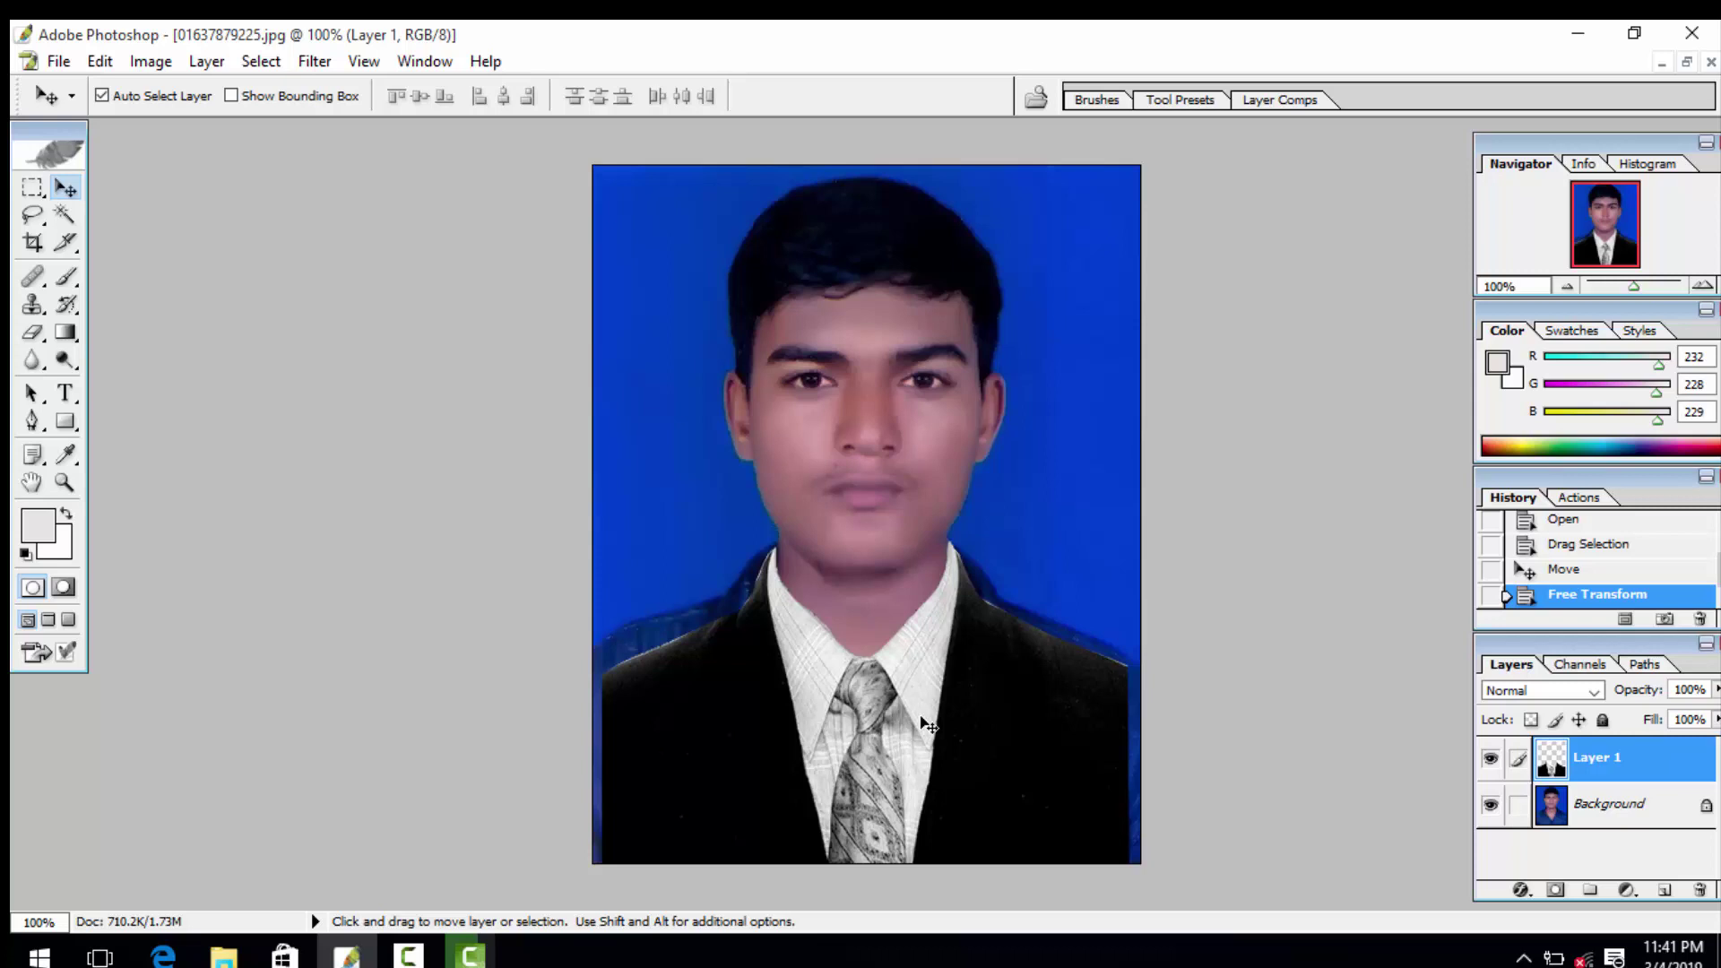
pyautogui.hotkey('ctrl', '+')
pyautogui.hotkey('ctrl', '+')
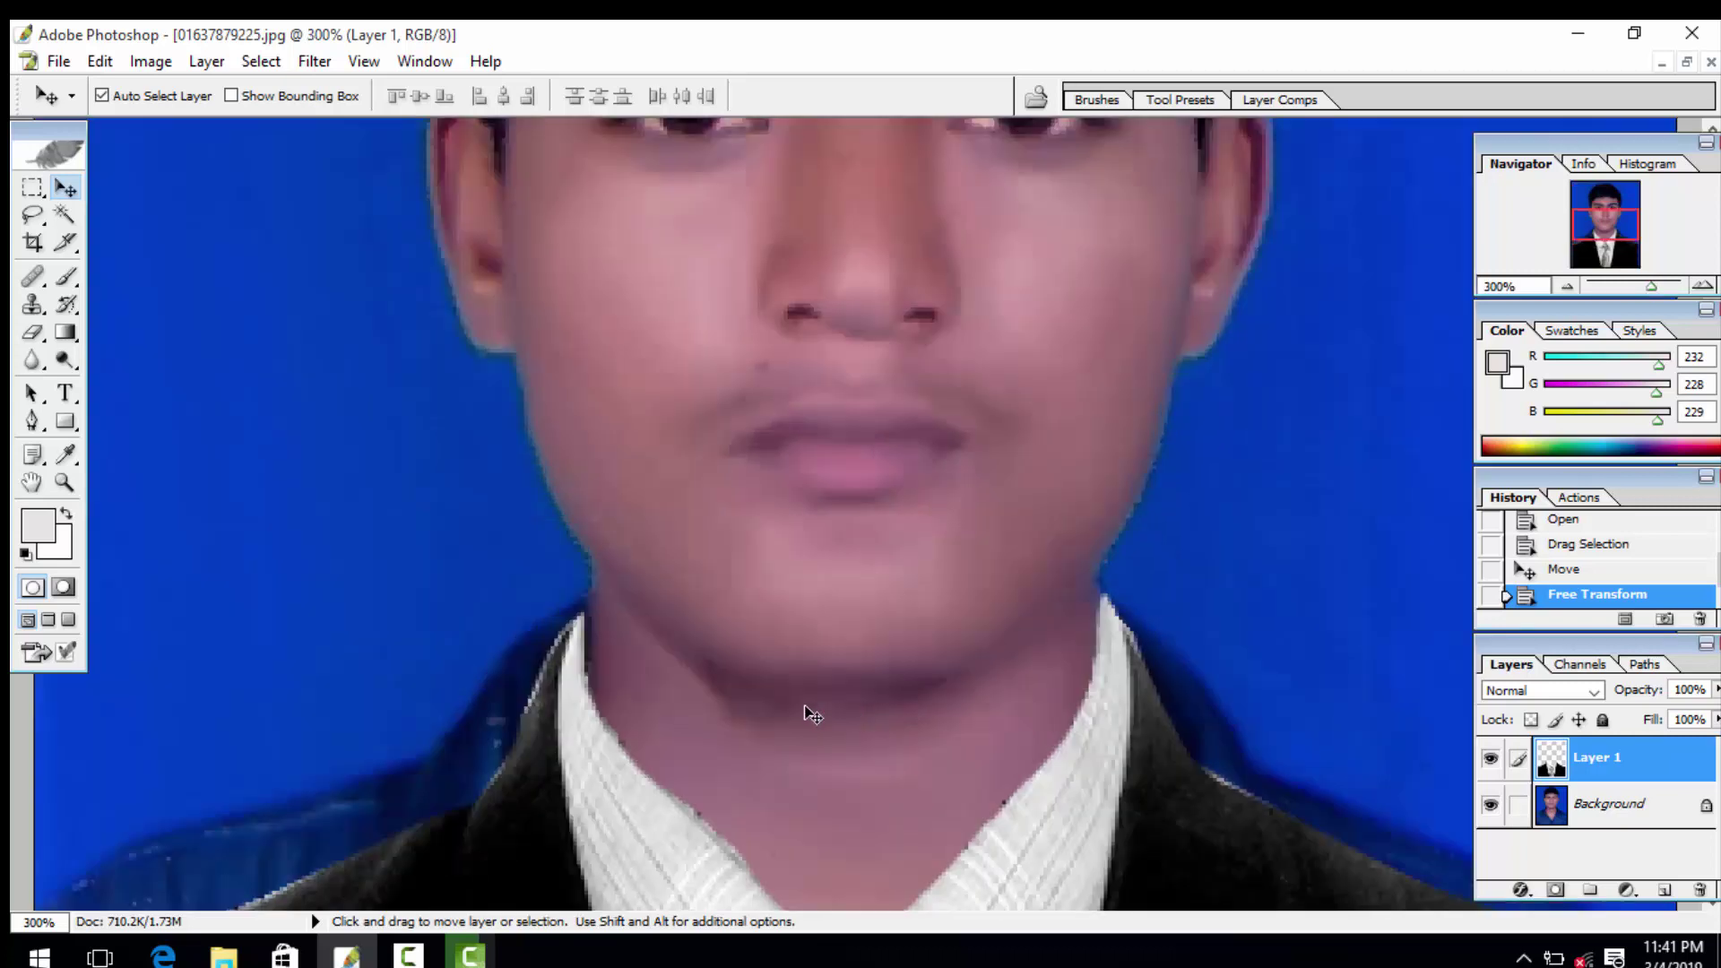
pyautogui.moveTo(405, 660); pyautogui.dragTo(405, 509)
pyautogui.press('Tab')
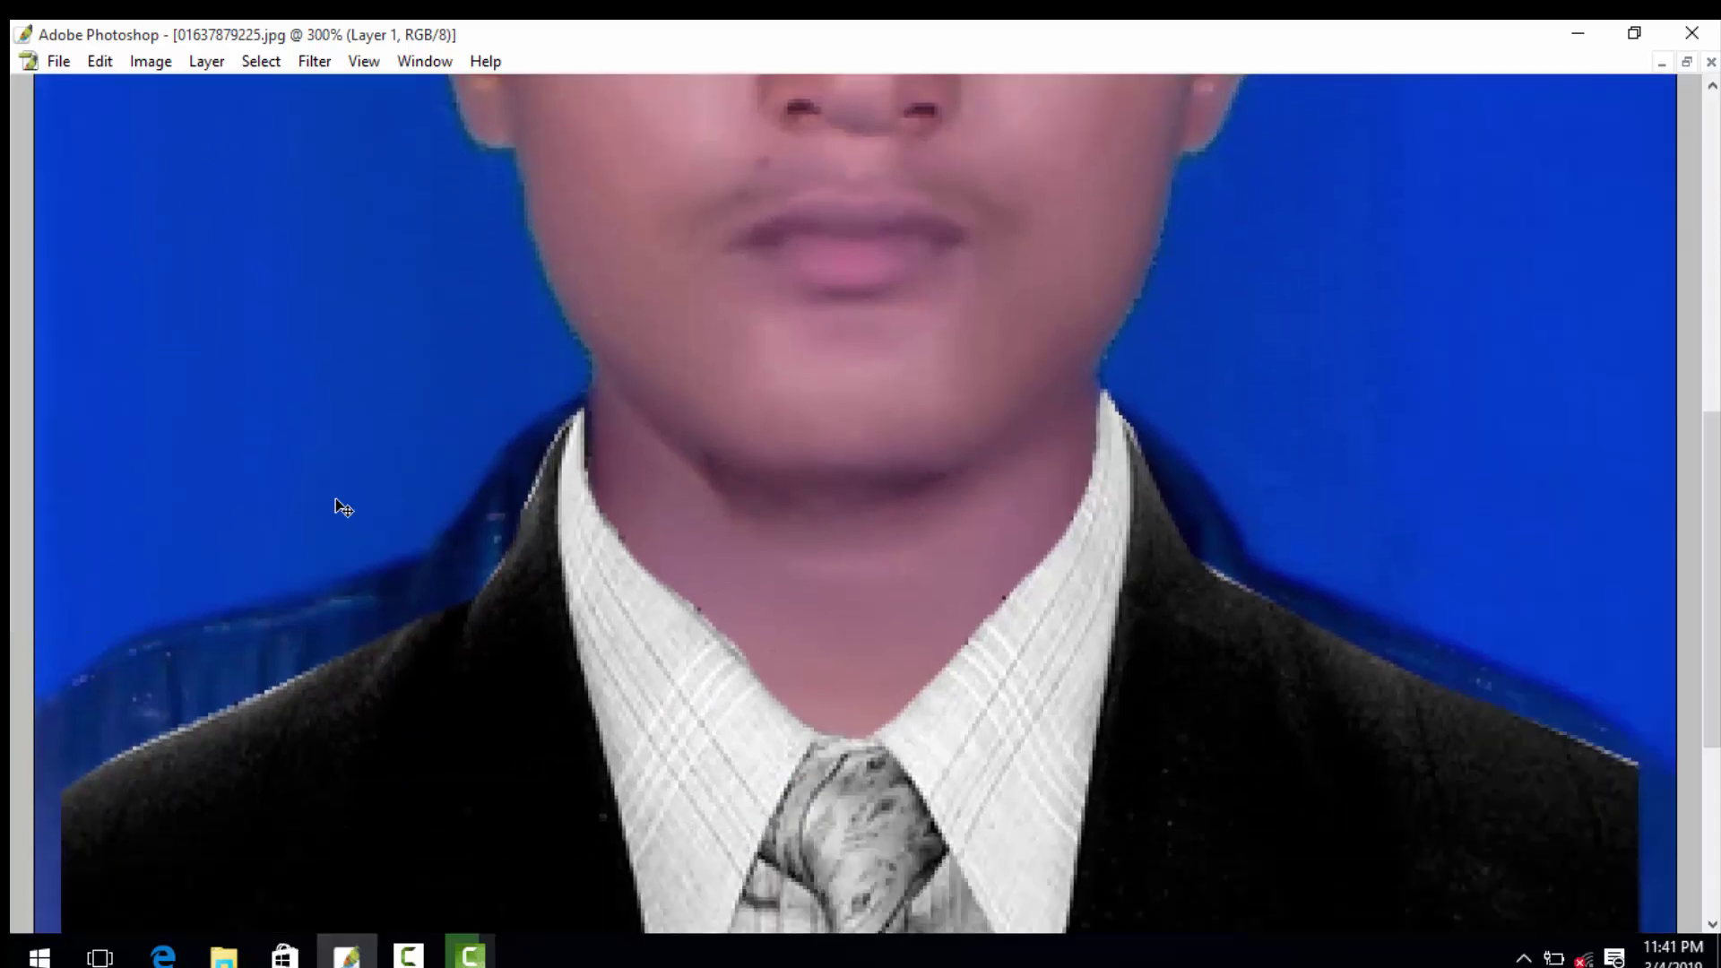
pyautogui.press('Tab')
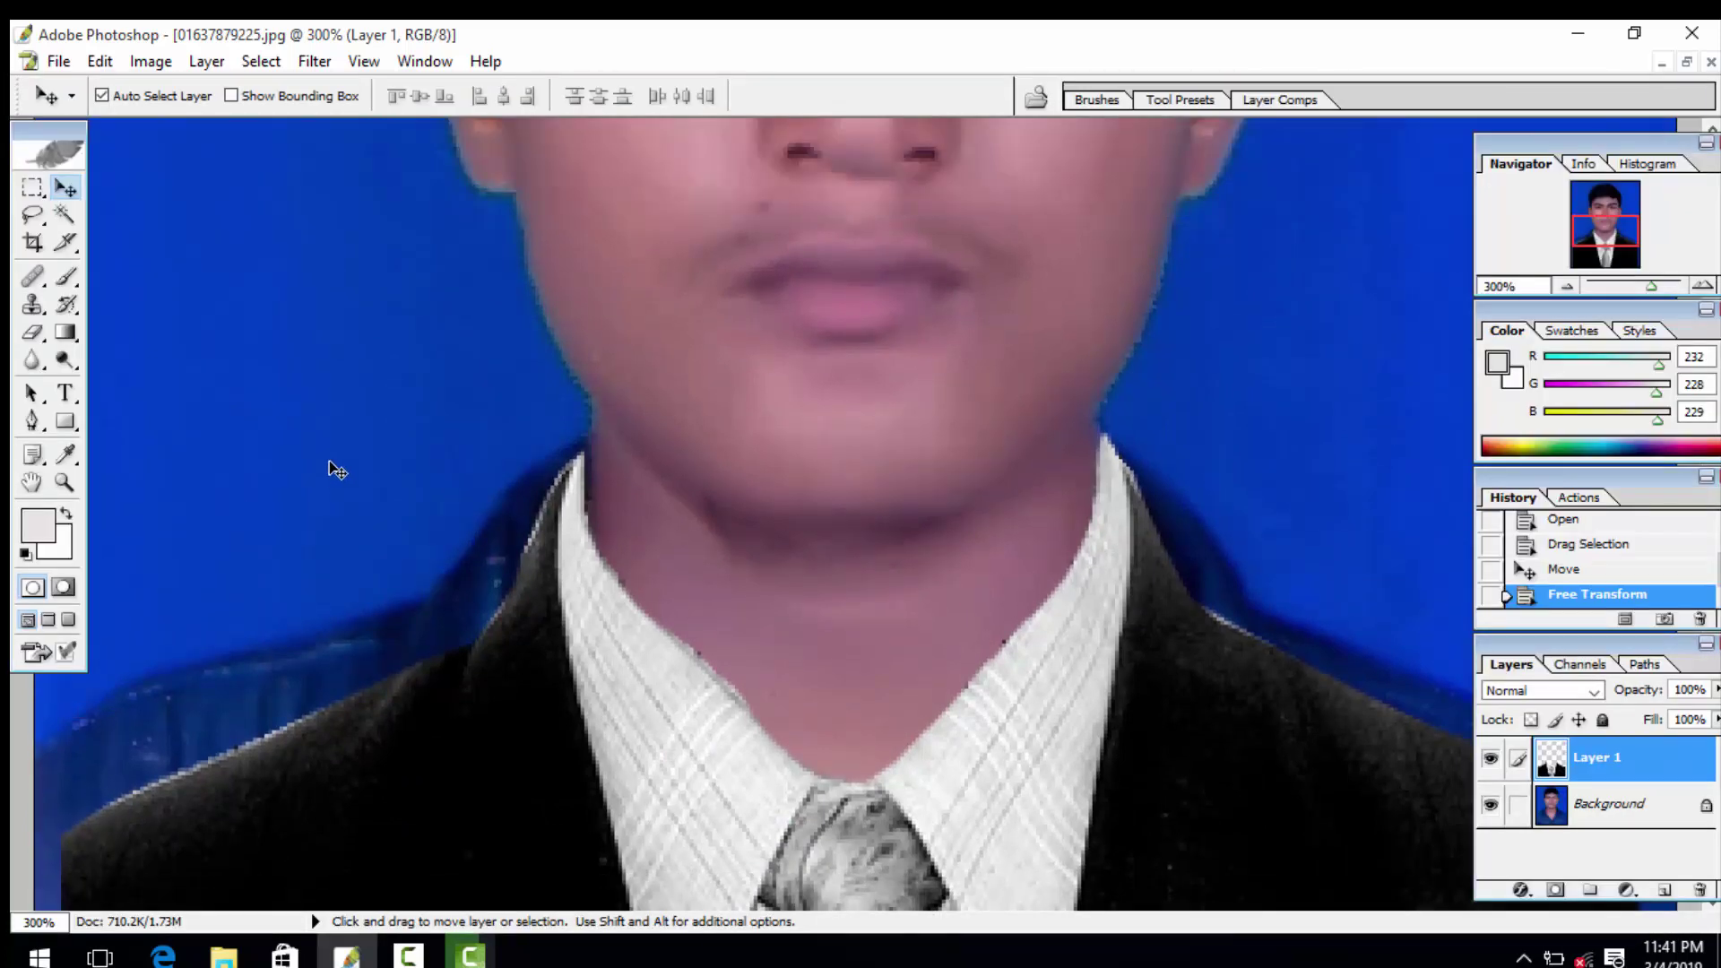
# Step: With a size-40 Clone Stamp, clone blue background over the jacket edge left of the neck
pyautogui.click(32, 306)
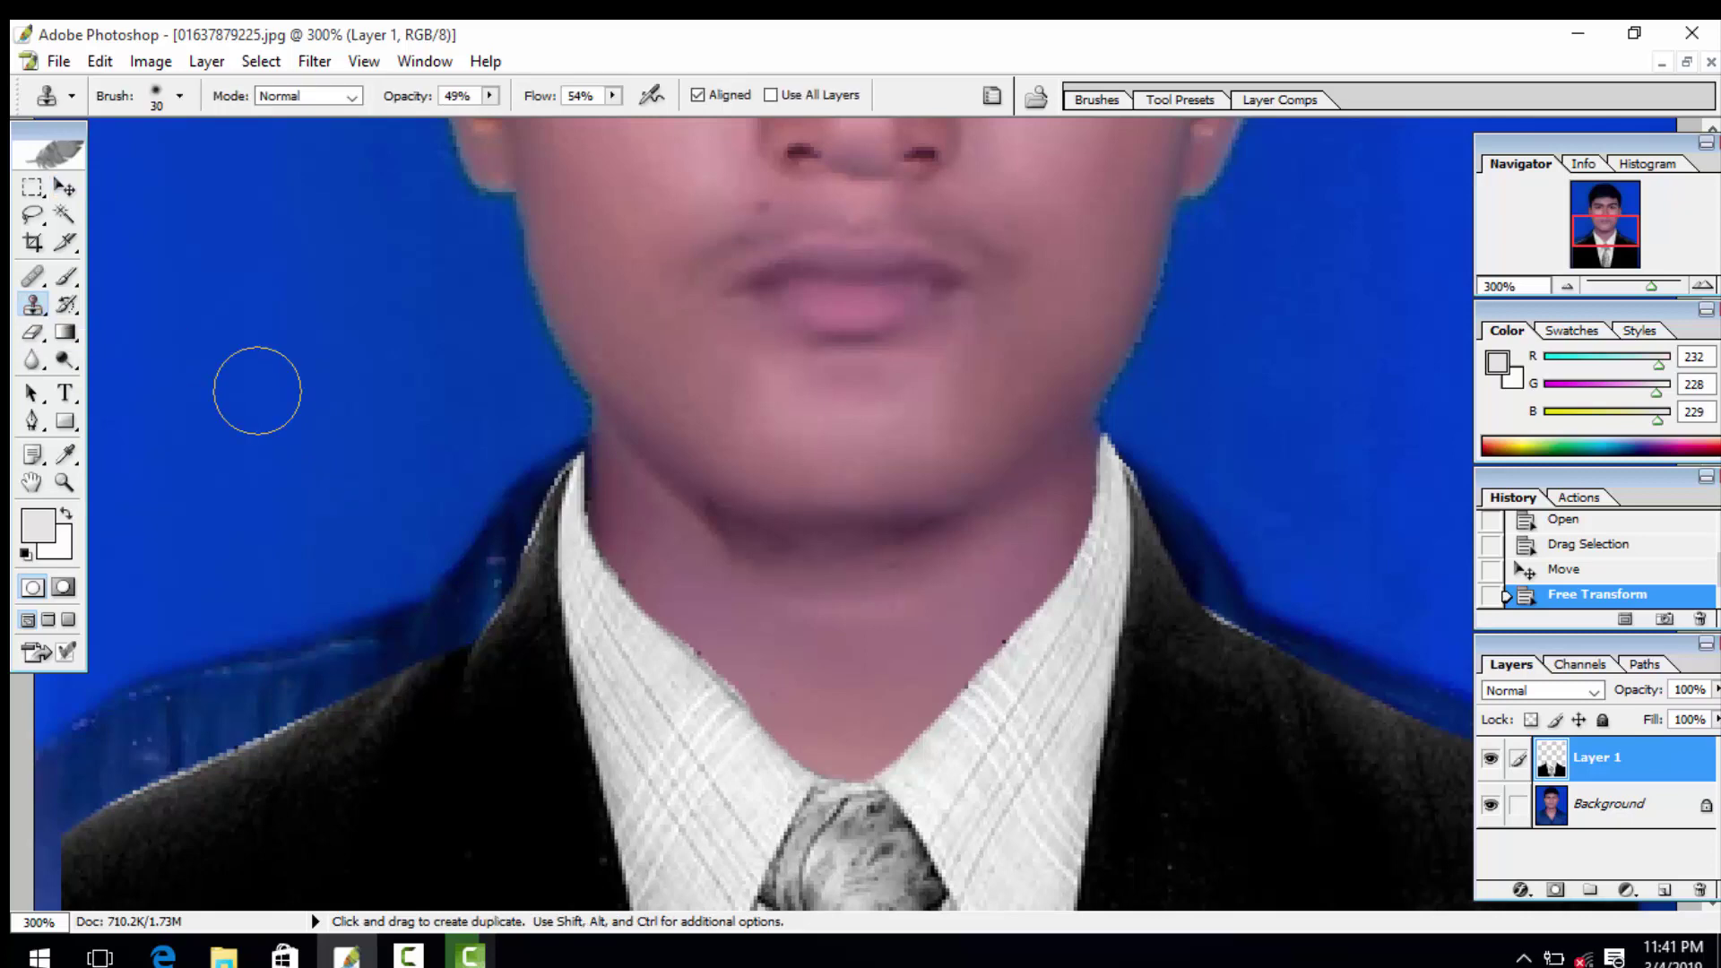
pyautogui.press(']')
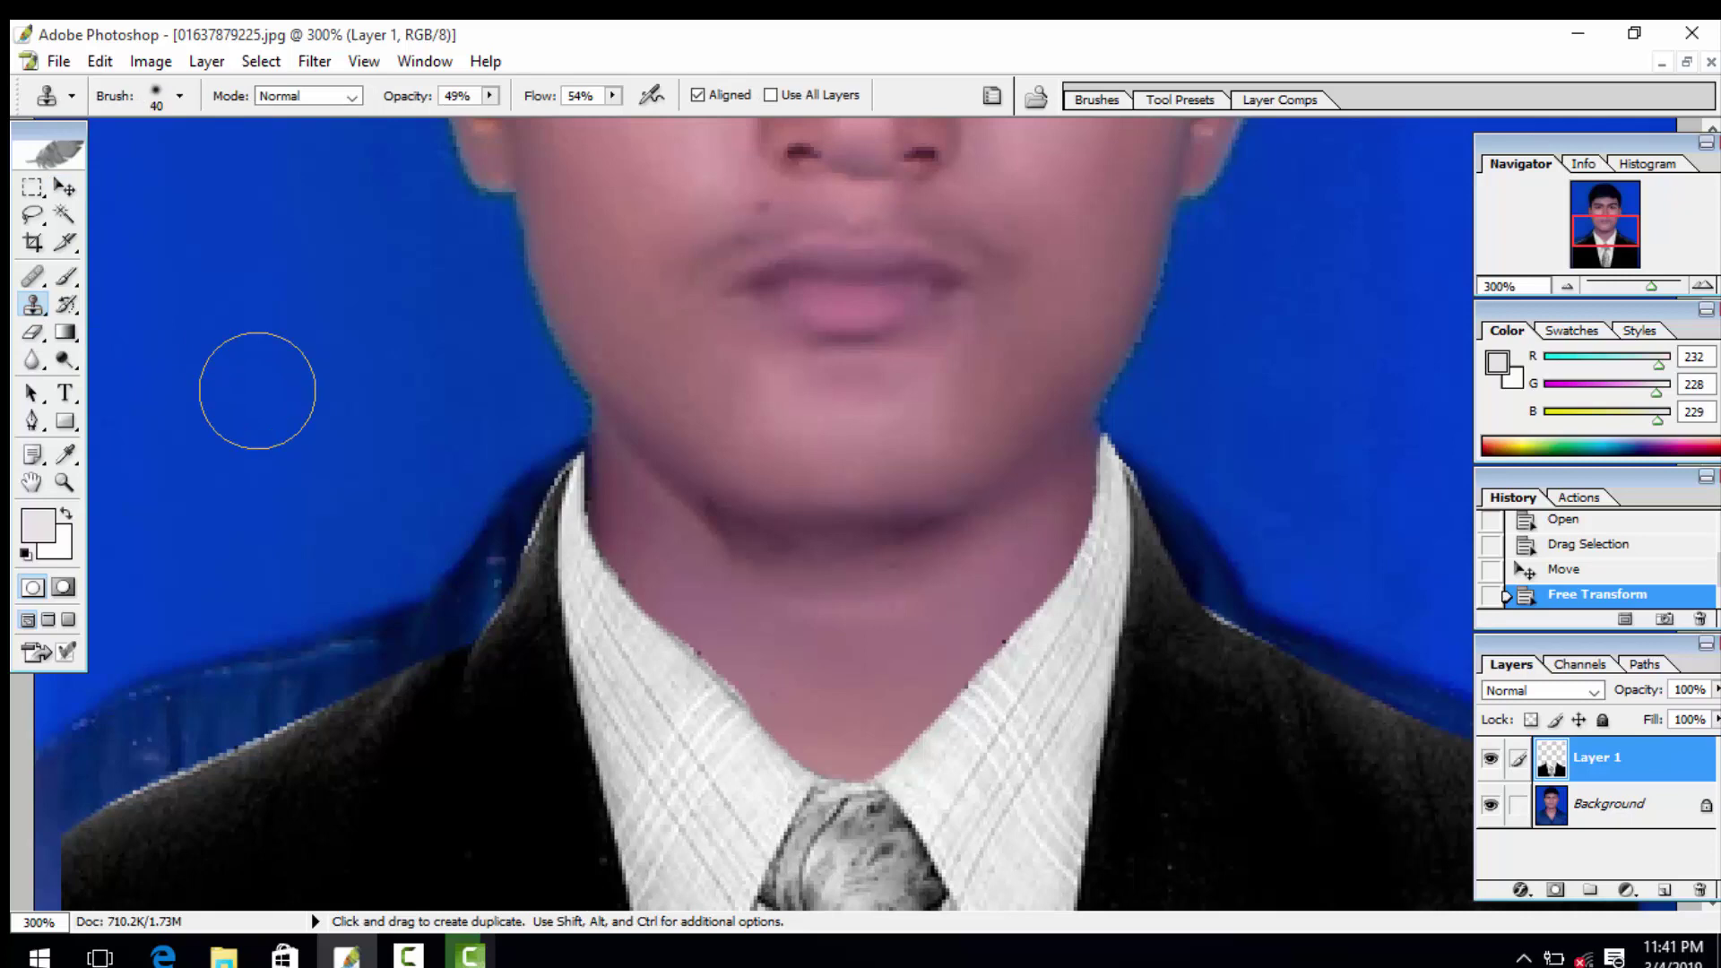
pyautogui.press('alt')
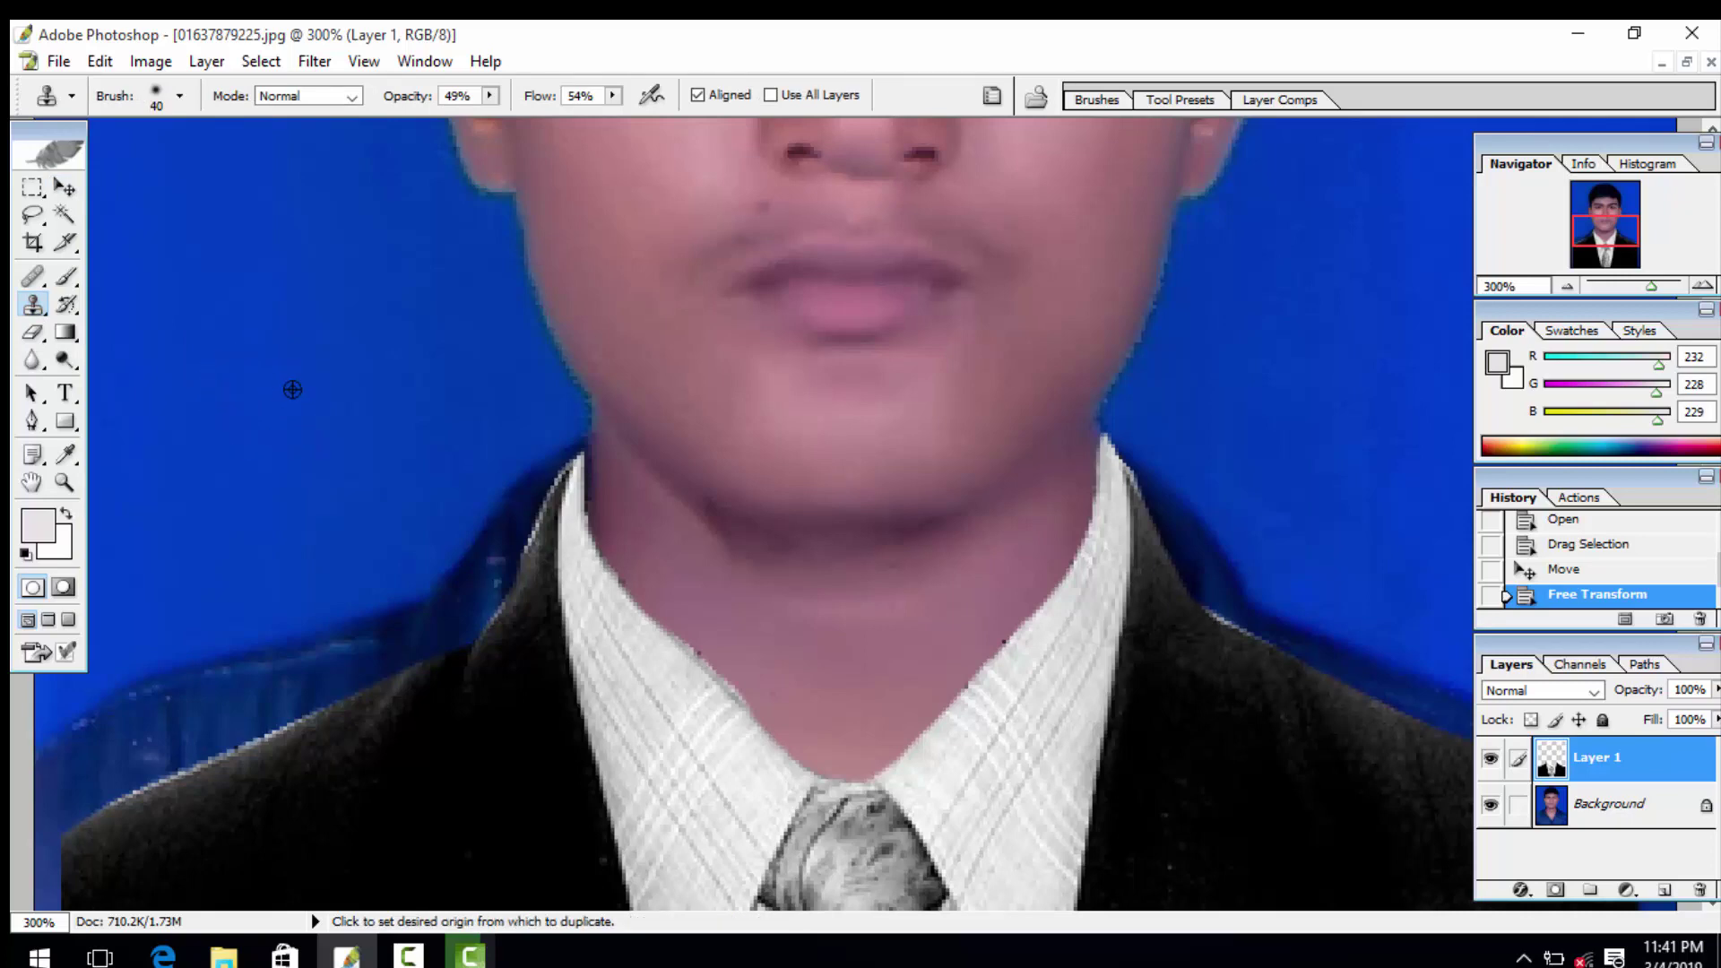
pyautogui.moveTo(480, 480); pyautogui.dragTo(484, 519)
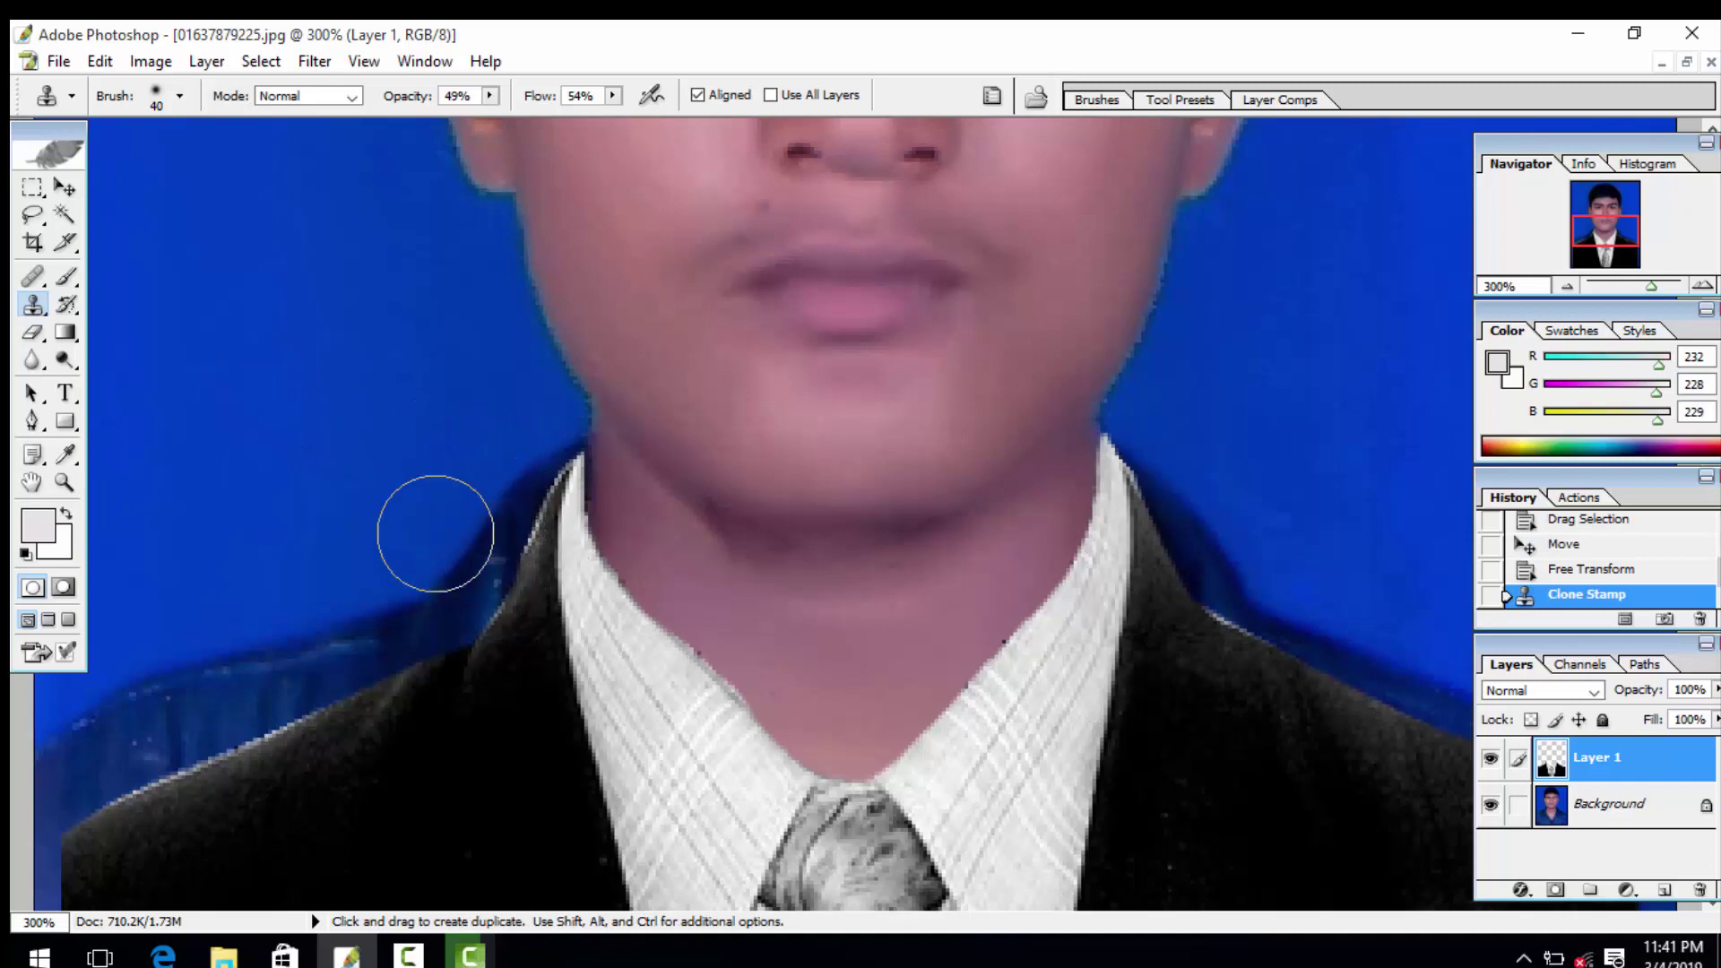
pyautogui.click(1603, 809)
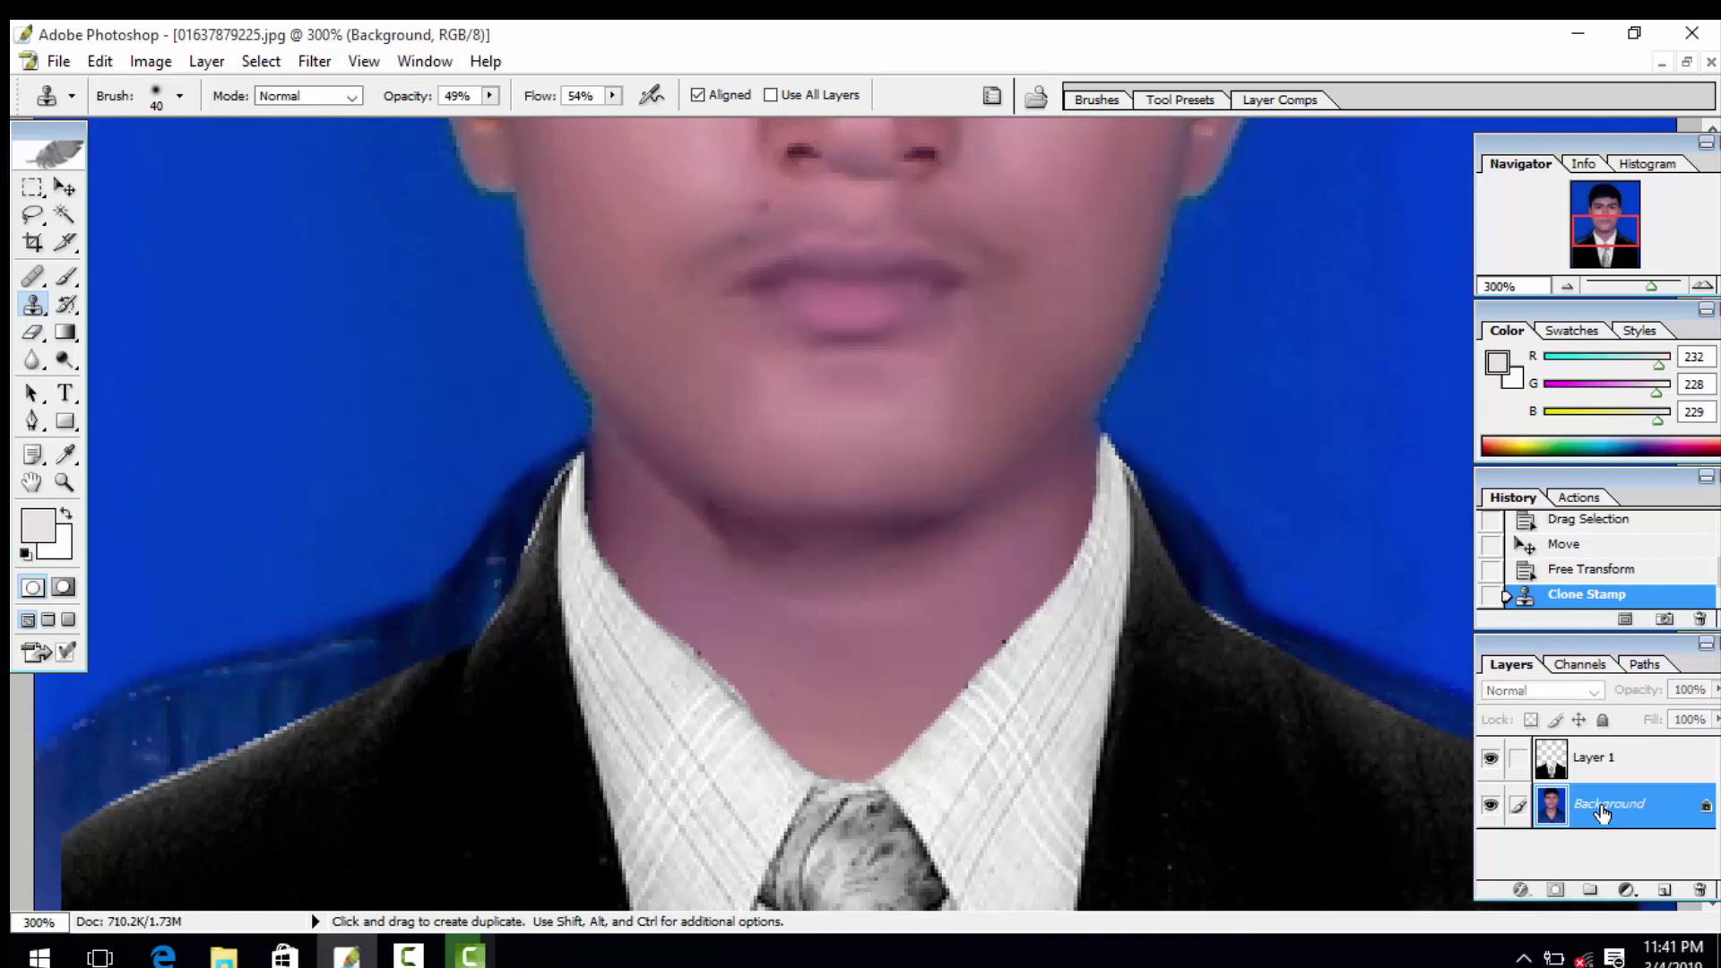
pyautogui.keyDown('alt'); pyautogui.click(349, 363); pyautogui.keyUp('alt')
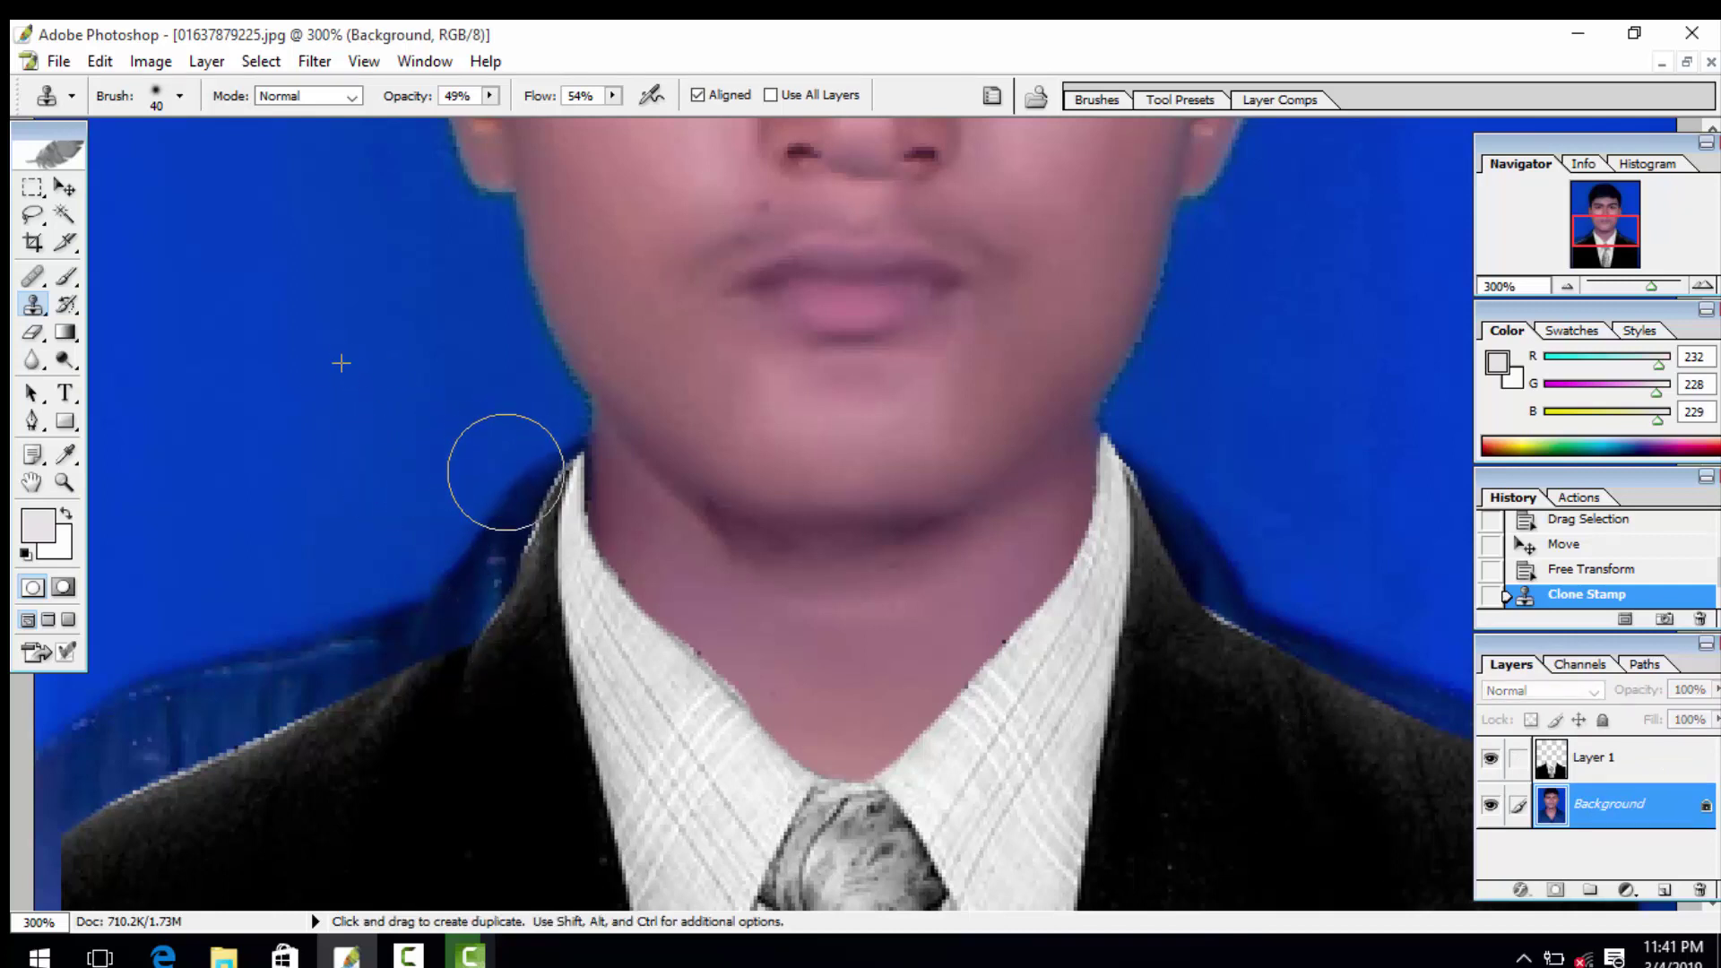
pyautogui.moveTo(506, 473); pyautogui.dragTo(434, 588)
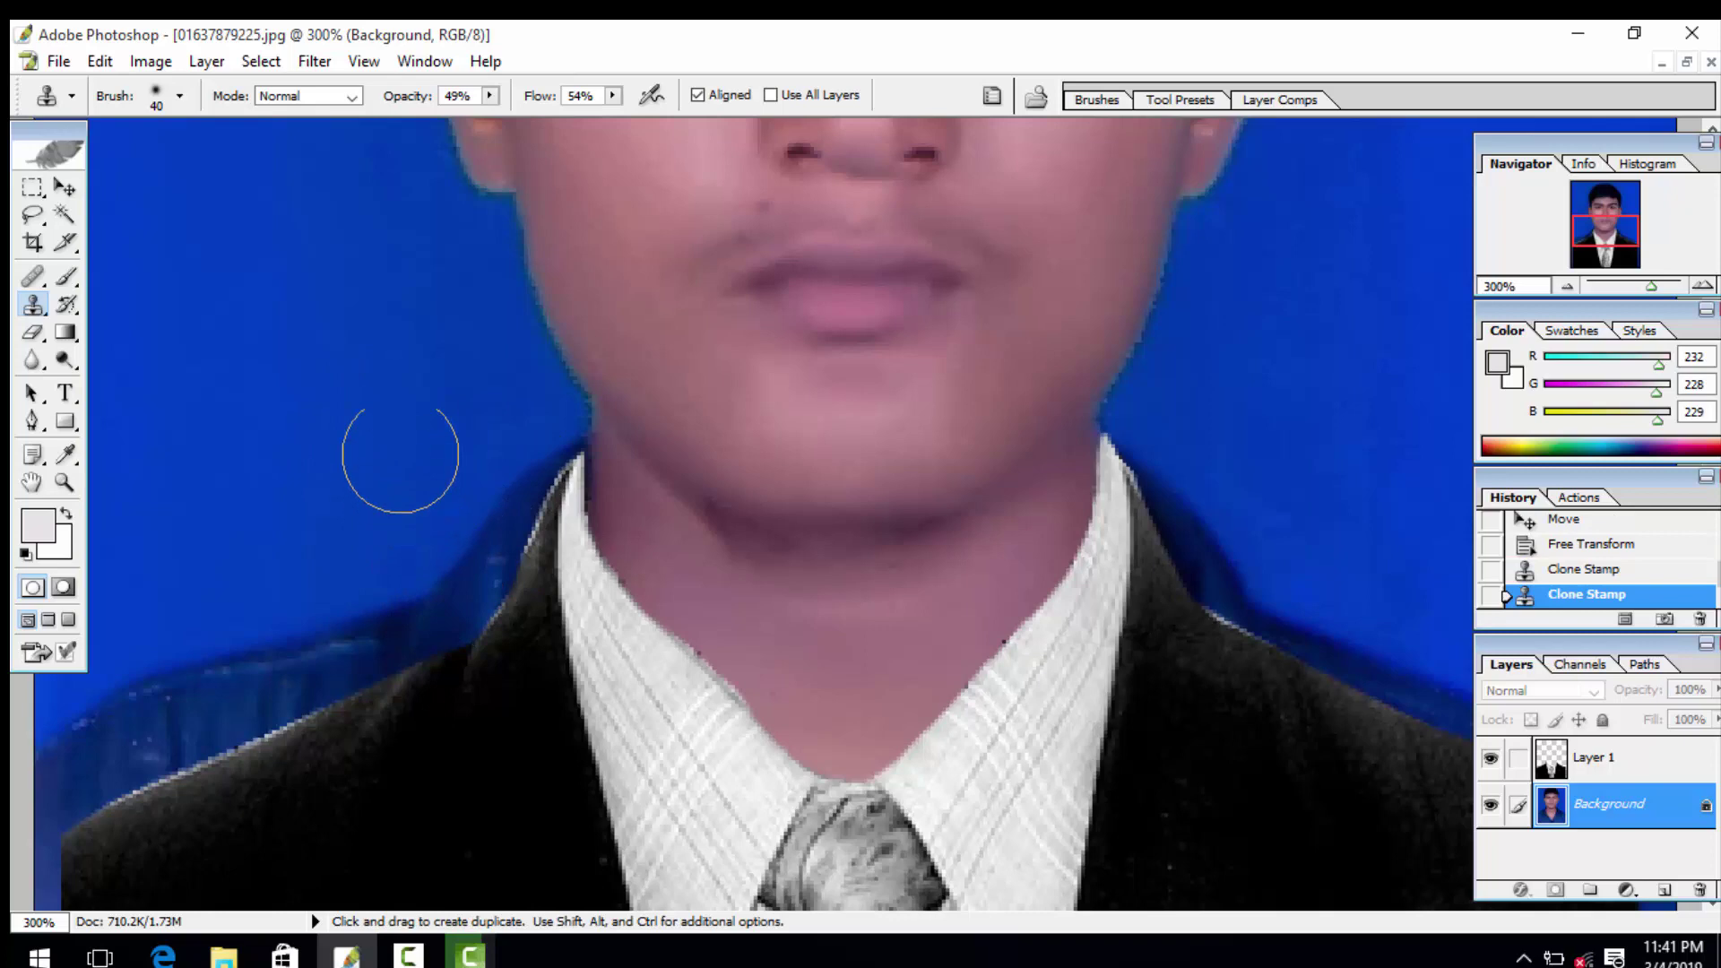
# Step: Raise clone opacity and flow to 100%, repaint blue along the collar edge, and hide panels
pyautogui.click(491, 95)
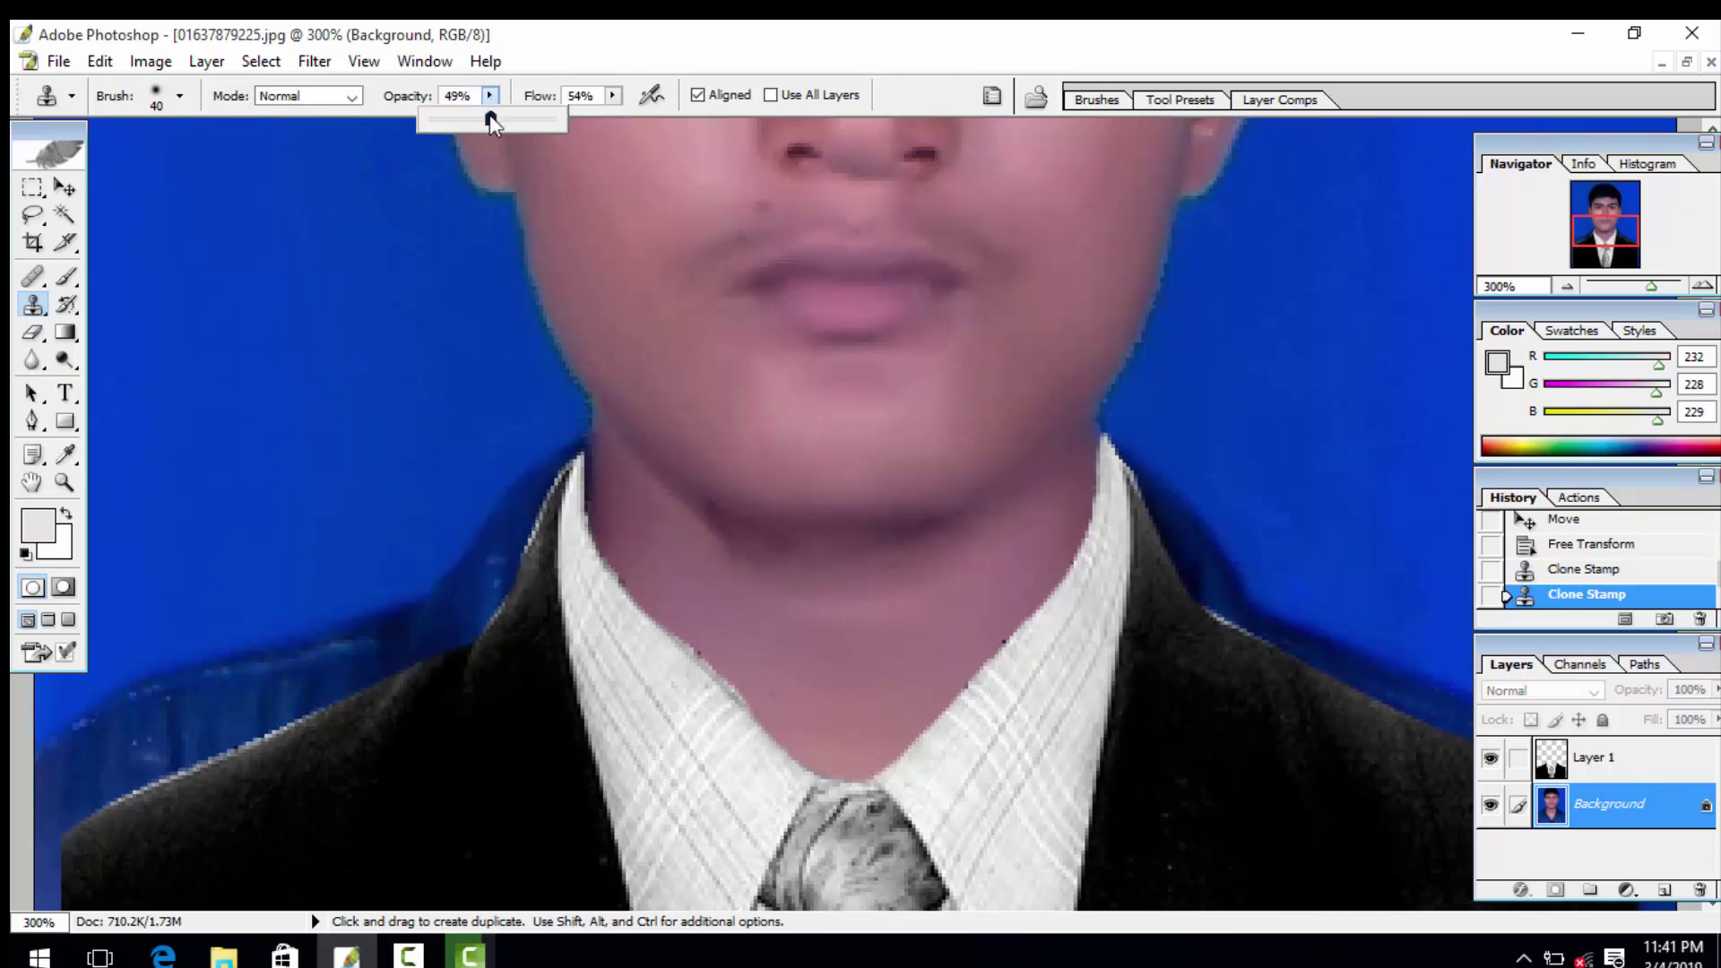
pyautogui.moveTo(495, 119); pyautogui.dragTo(683, 125)
pyautogui.click(613, 95)
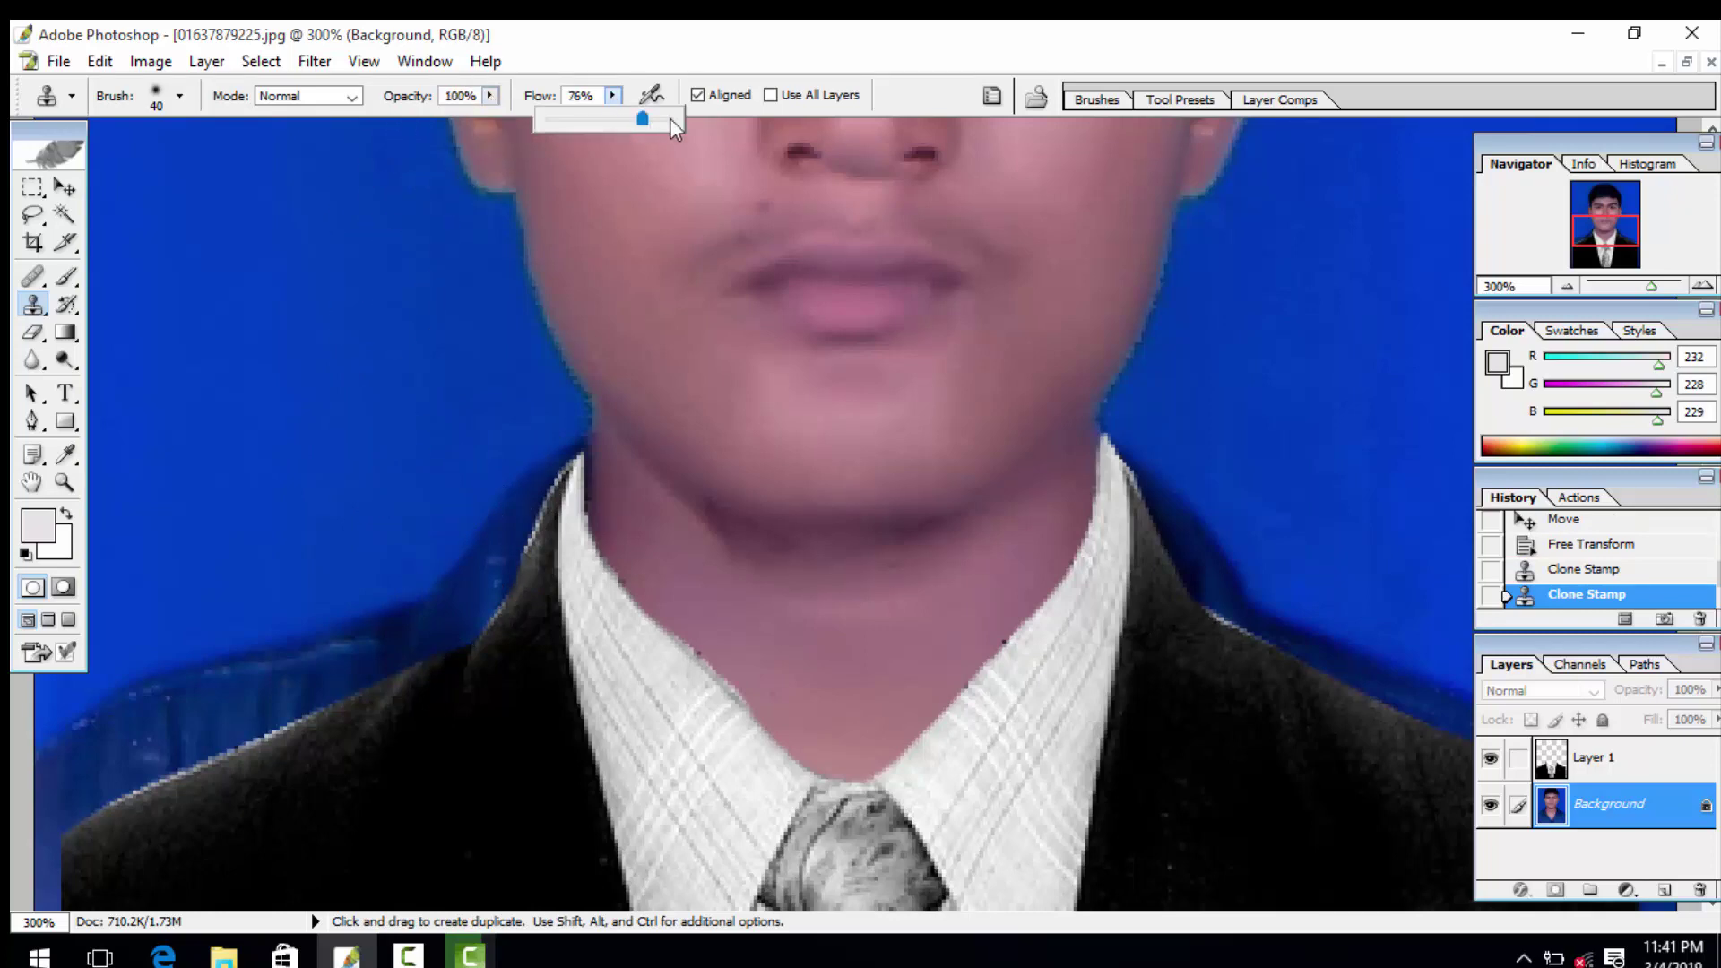
pyautogui.click(422, 426)
pyautogui.moveTo(421, 428)
pyautogui.mouseDown()
pyautogui.moveTo(412, 597)
pyautogui.moveTo(170, 712)
pyautogui.mouseUp()
pyautogui.keyDown('alt'); pyautogui.click(348, 489); pyautogui.keyUp('alt')
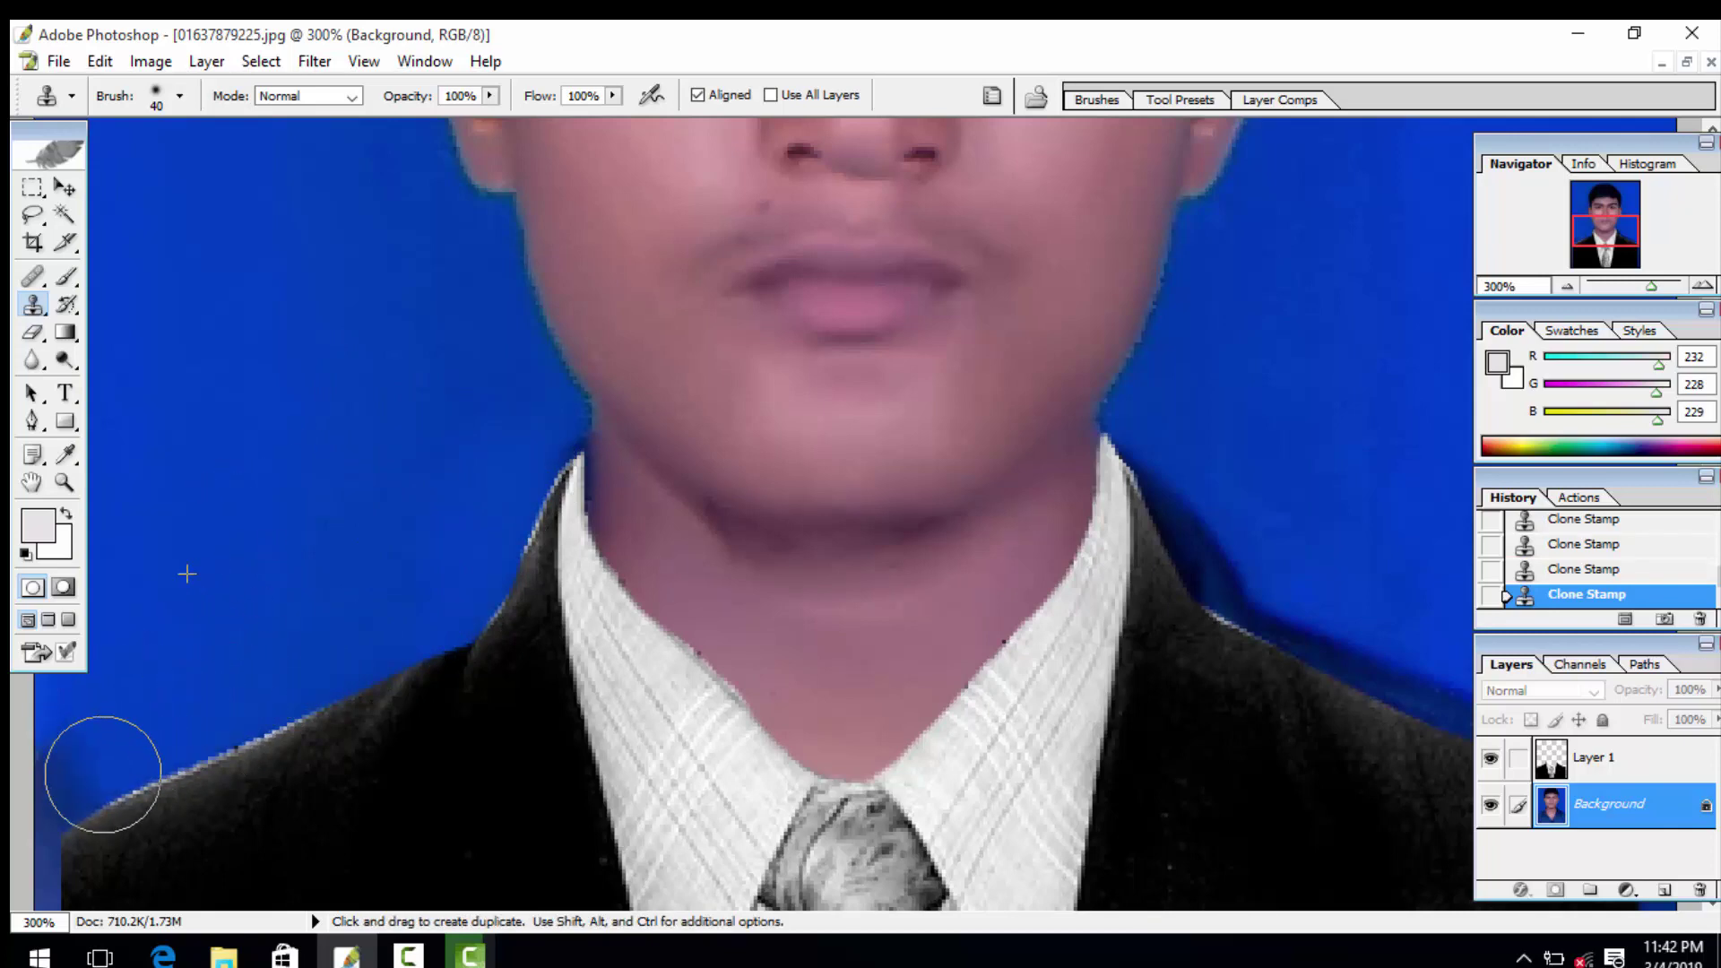
pyautogui.keyDown('alt'); pyautogui.click(312, 578); pyautogui.keyUp('alt')
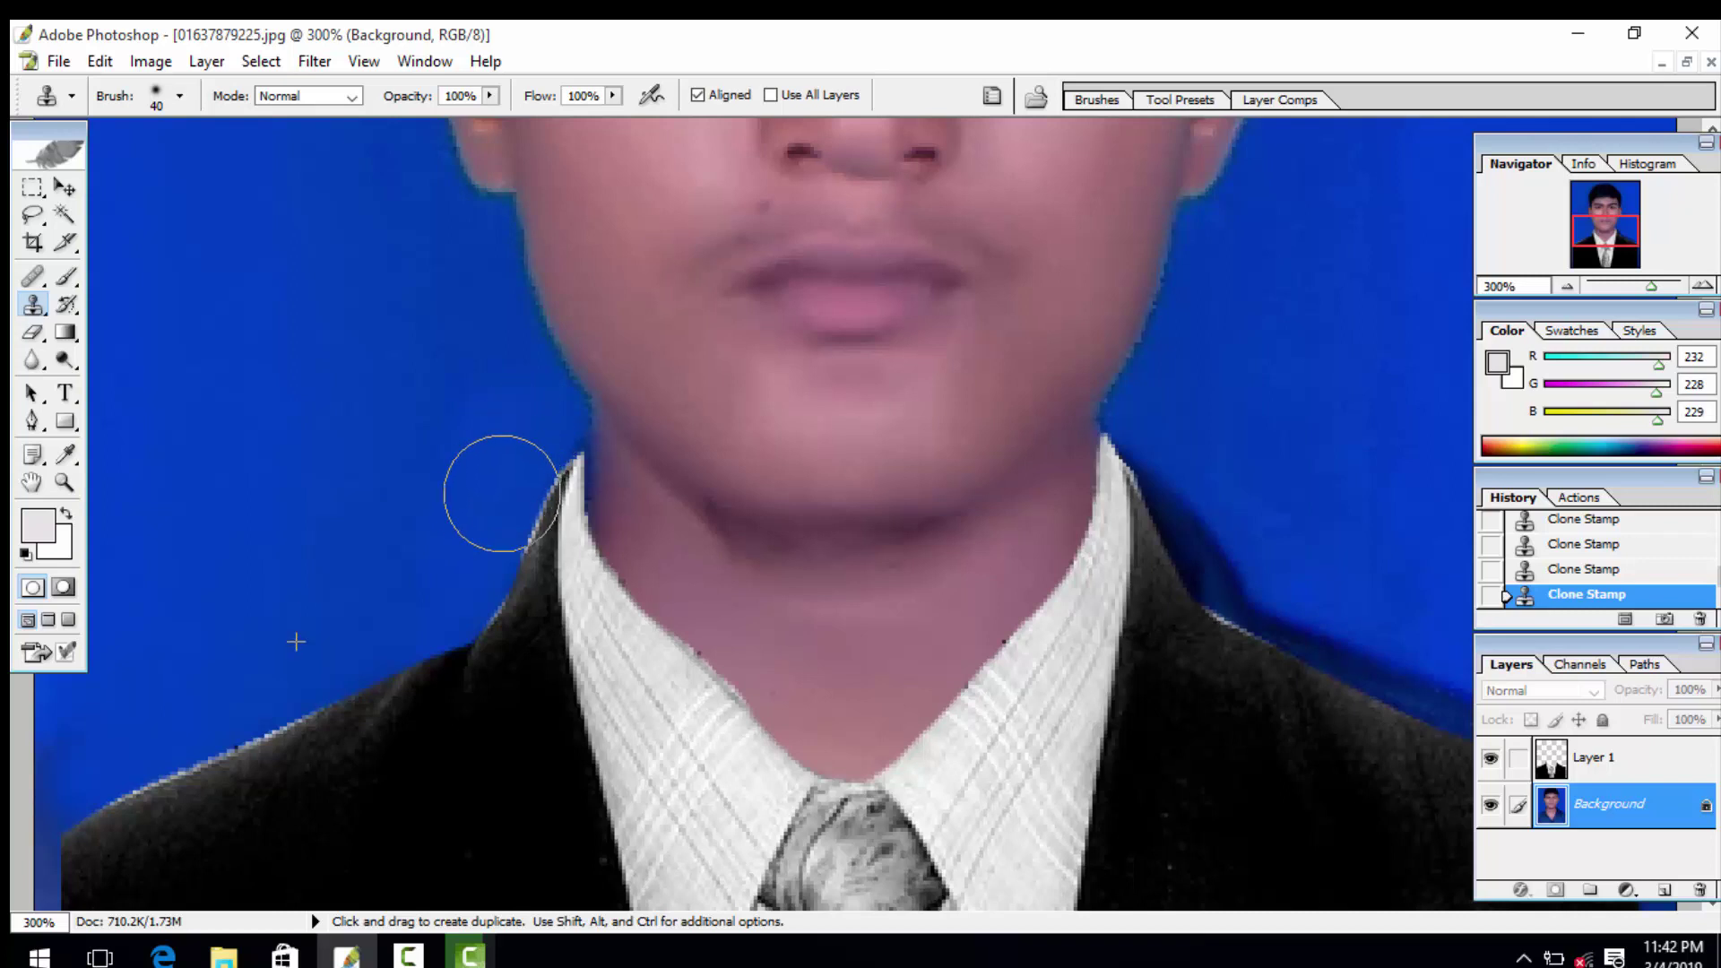
pyautogui.moveTo(672, 622); pyautogui.dragTo(225, 591)
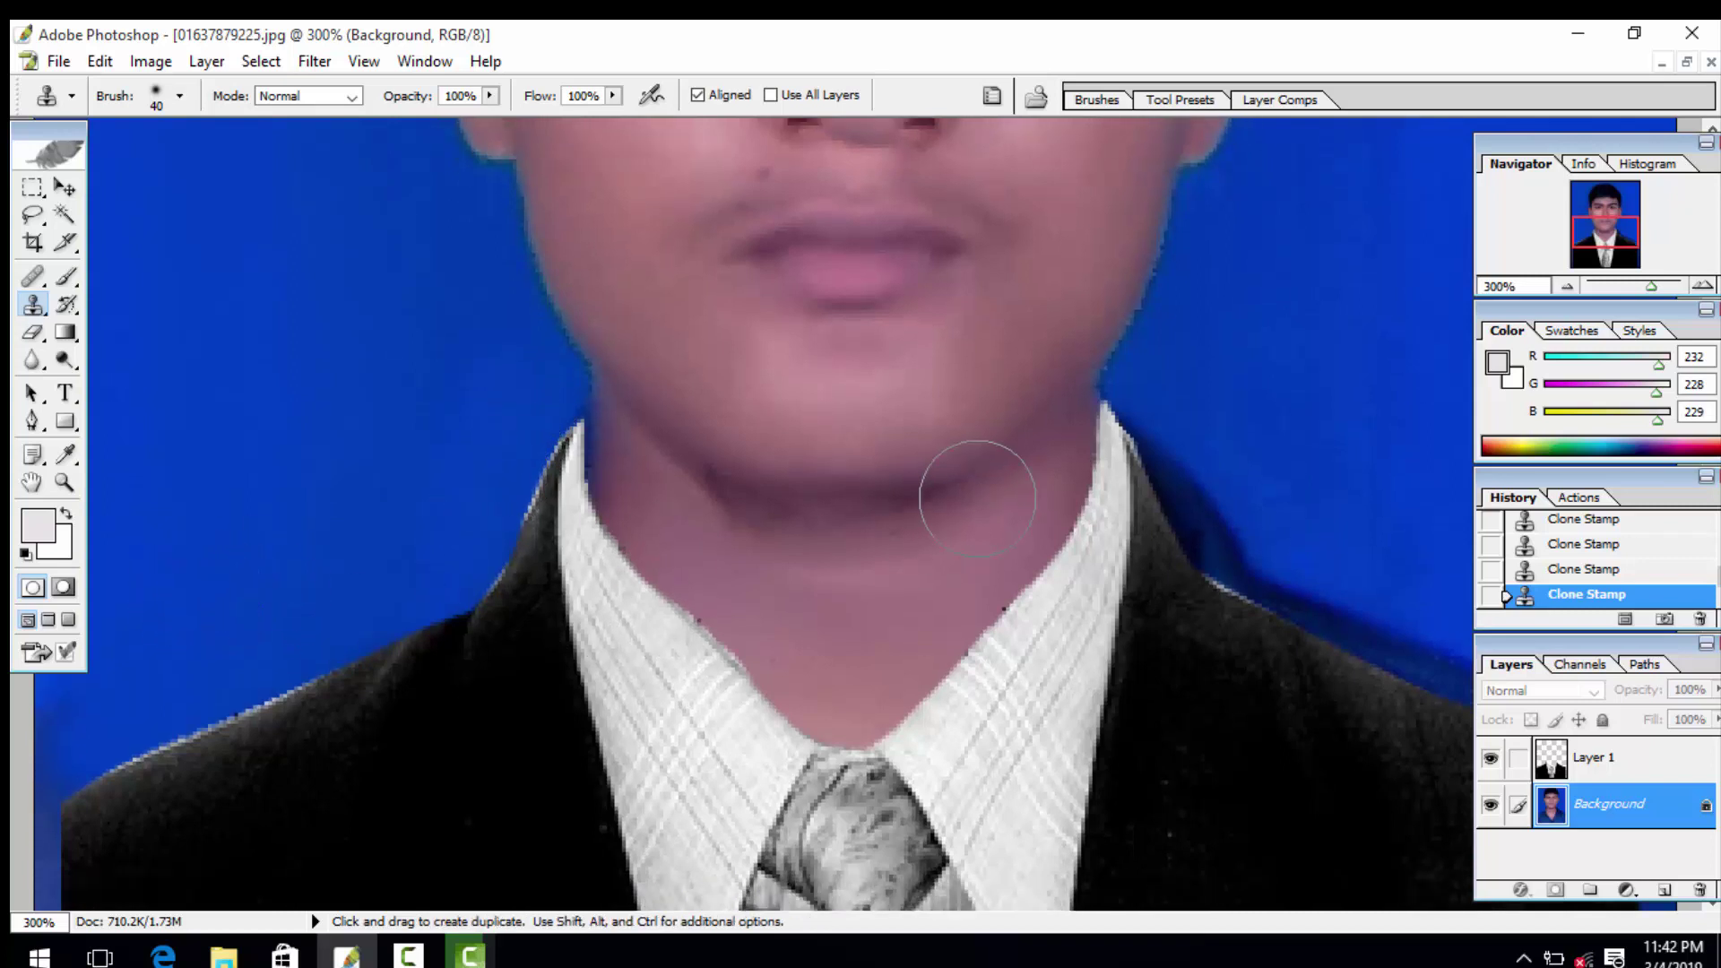
pyautogui.press('Tab')
# Step: Clone blue background over the dark shadows and smudges along the right shoulder and collar
pyautogui.press('alt')
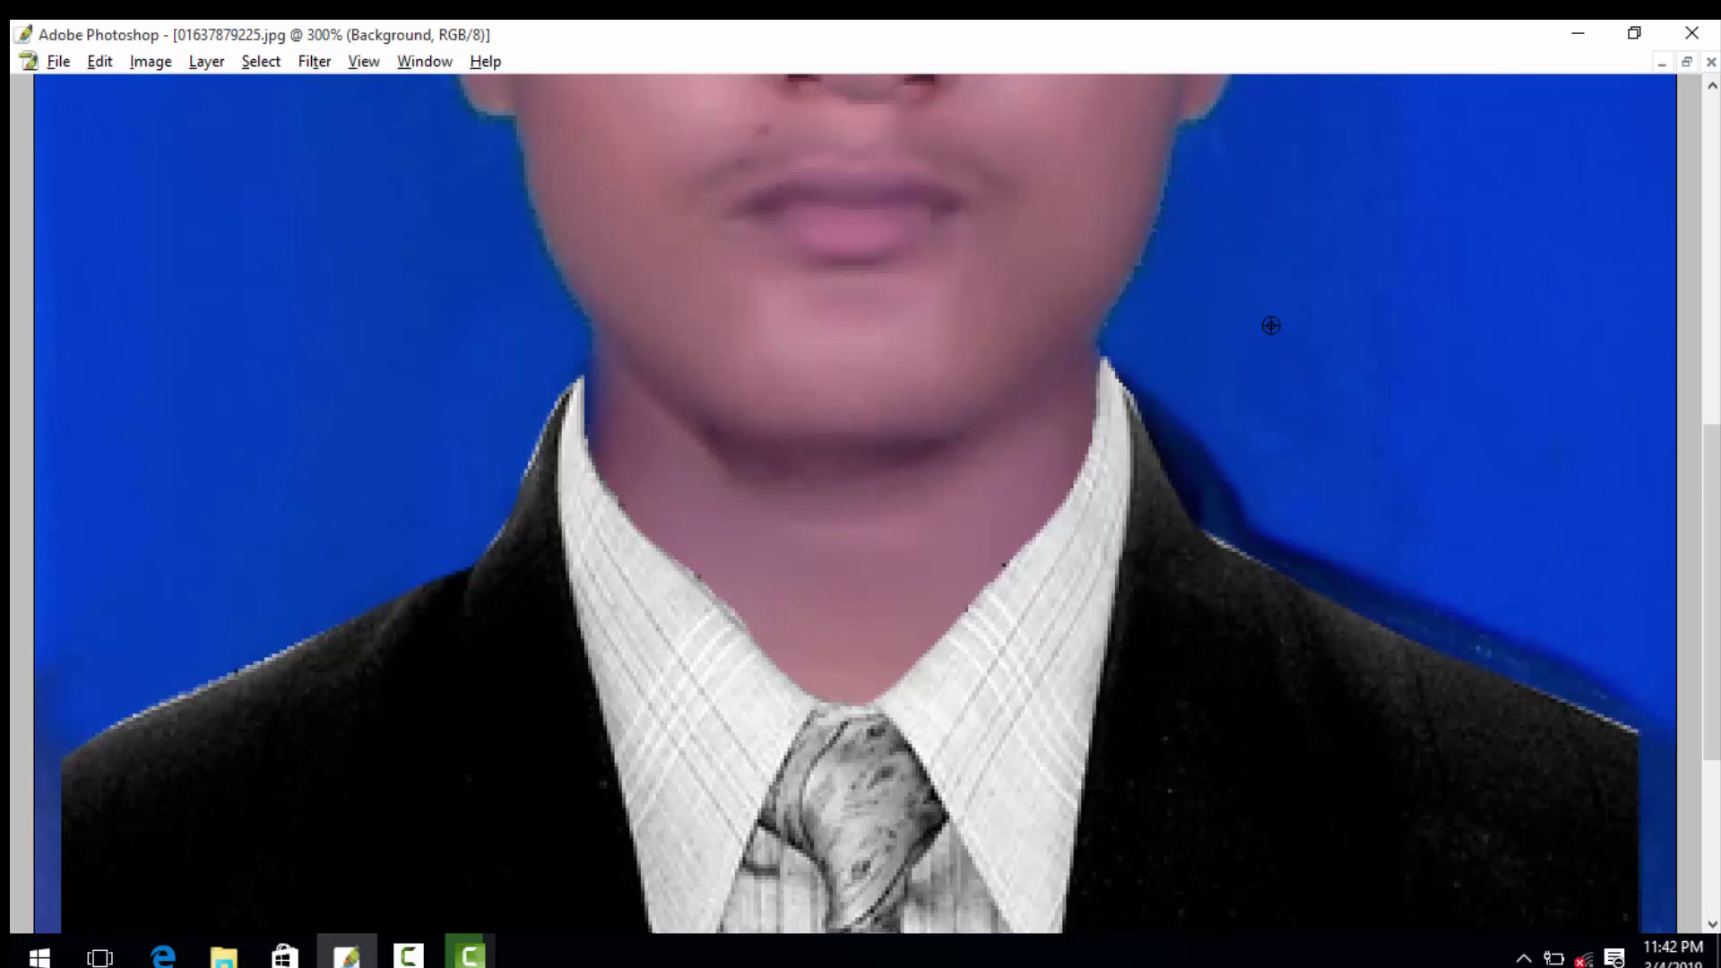
pyautogui.keyDown('alt'); pyautogui.click(1267, 307); pyautogui.keyUp('alt')
pyautogui.moveTo(1199, 354)
pyautogui.mouseDown()
pyautogui.moveTo(1252, 522)
pyautogui.moveTo(1478, 671)
pyautogui.mouseUp()
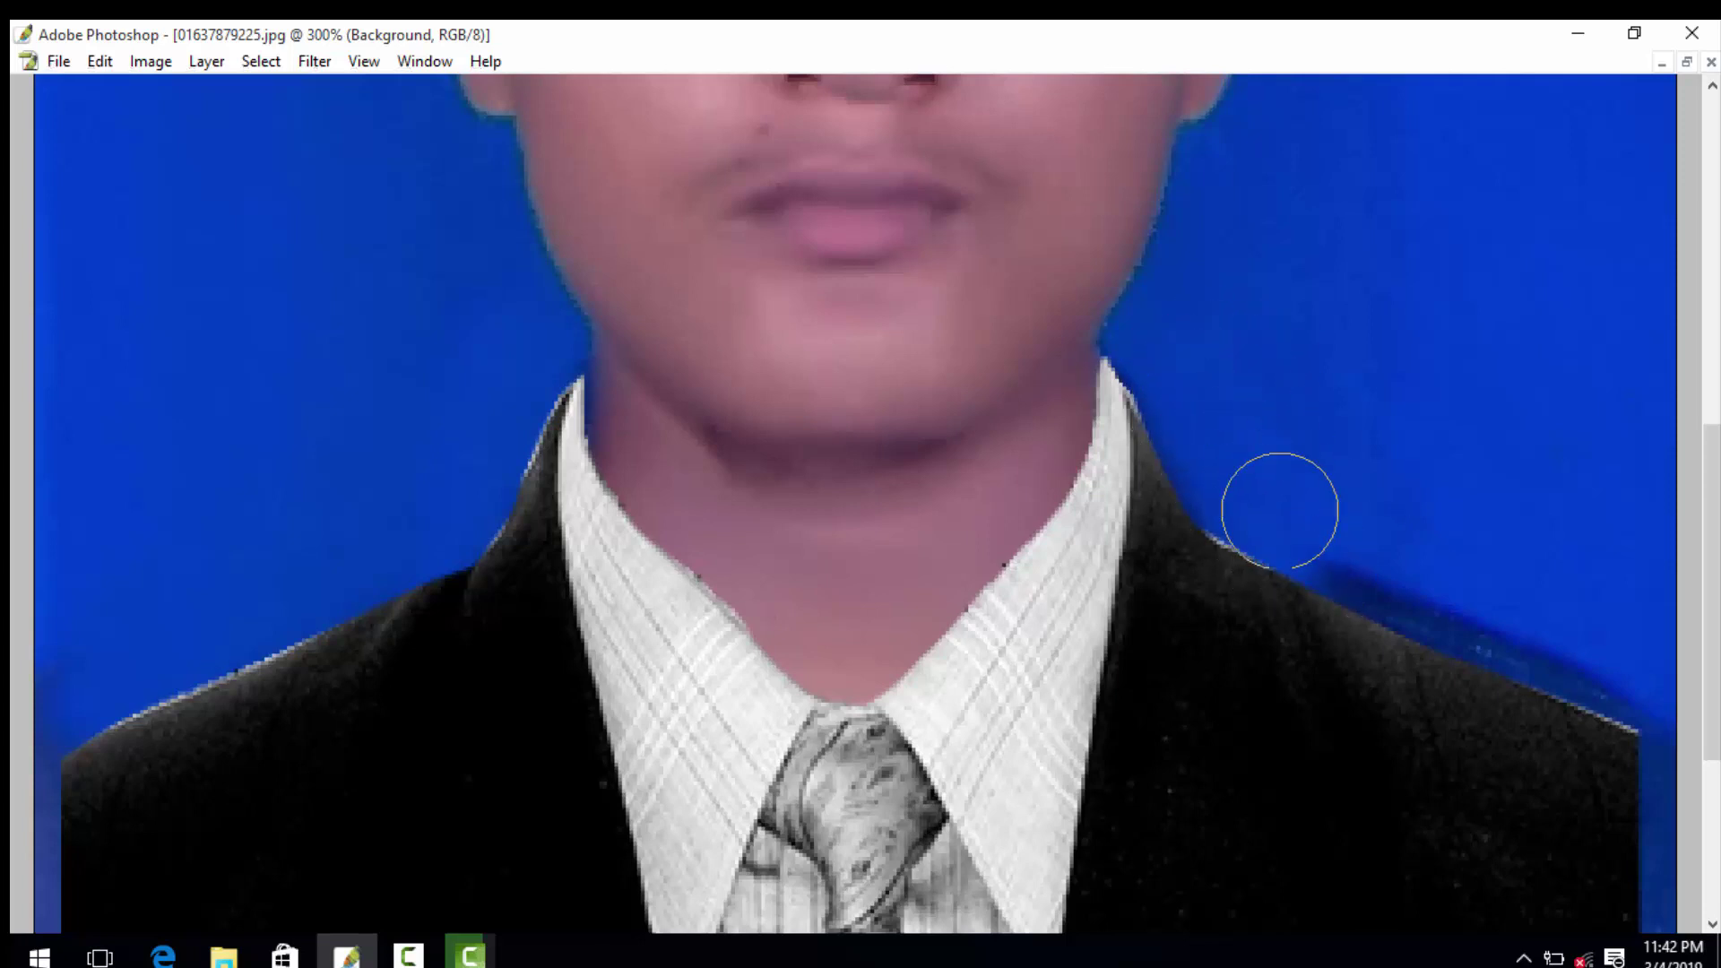
pyautogui.keyDown('alt'); pyautogui.click(1422, 504); pyautogui.keyUp('alt')
pyautogui.moveTo(1499, 595); pyautogui.dragTo(1611, 711)
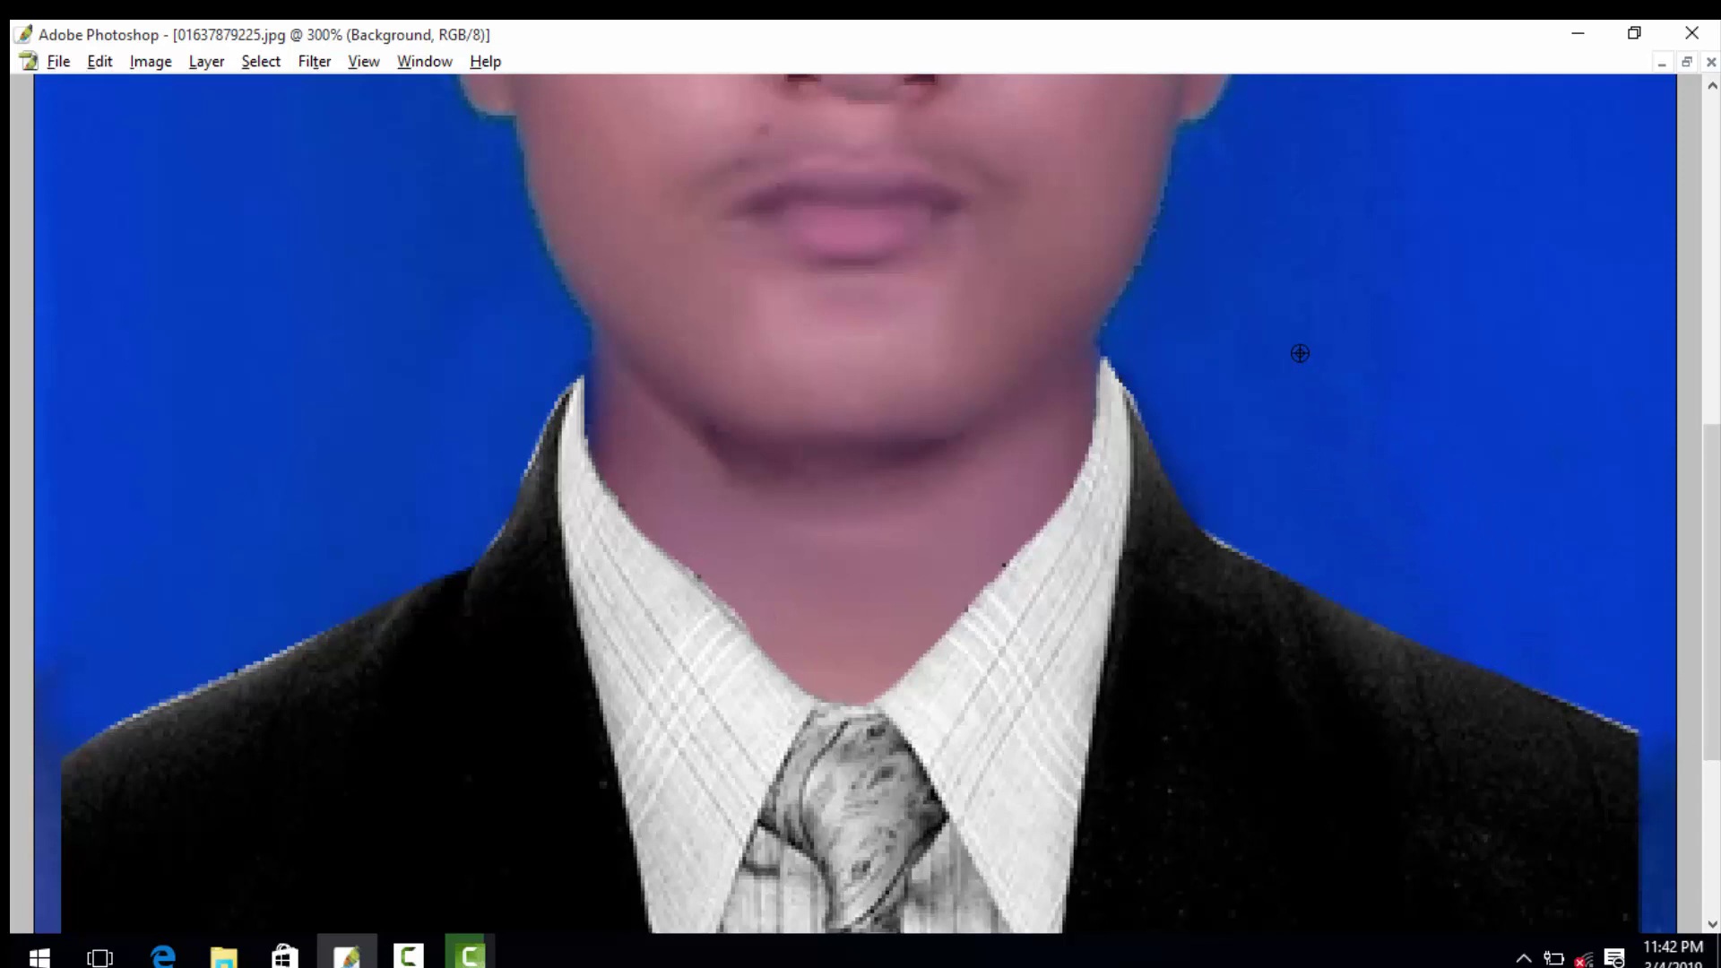
pyautogui.keyDown('alt'); pyautogui.click(1288, 356); pyautogui.keyUp('alt')
pyautogui.moveTo(1164, 369)
pyautogui.mouseDown()
pyautogui.moveTo(1177, 434)
pyautogui.moveTo(1325, 603)
pyautogui.mouseUp()
pyautogui.keyDown('alt'); pyautogui.click(1236, 426); pyautogui.keyUp('alt')
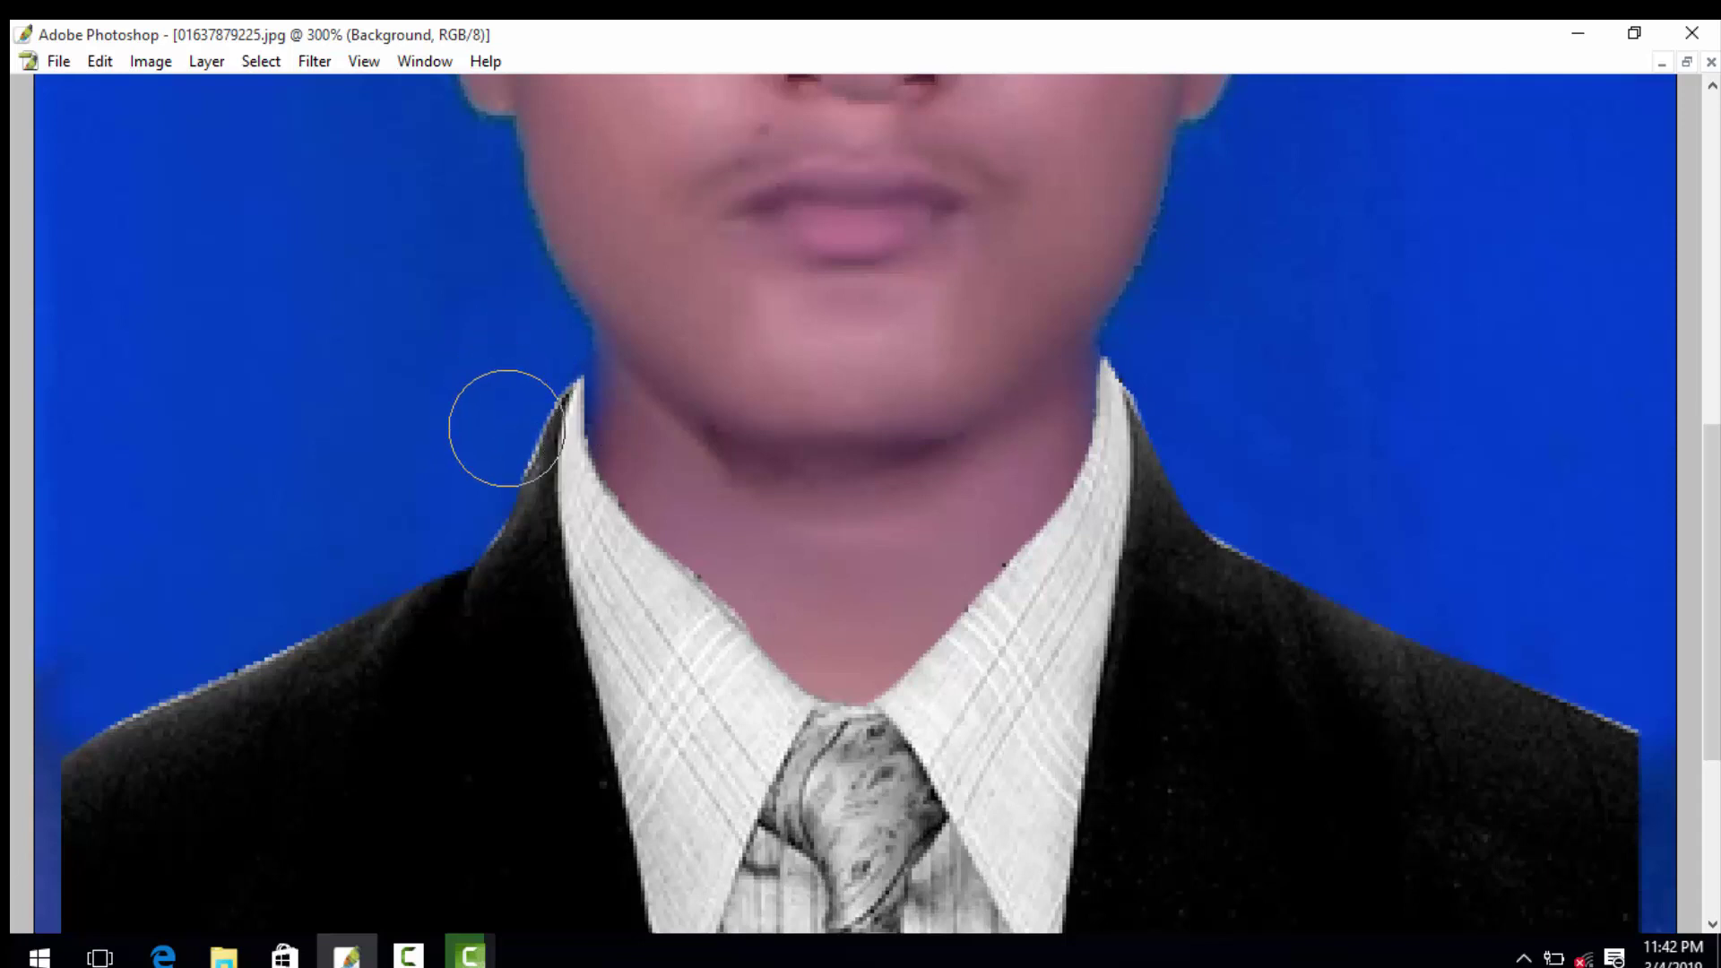
# Step: Zoom out and in to check the cleanup, then restore the panels with the Move tool selected
pyautogui.hotkey('ctrl', '-')
pyautogui.hotkey('ctrl', '-')
pyautogui.hotkey('ctrl', '-')
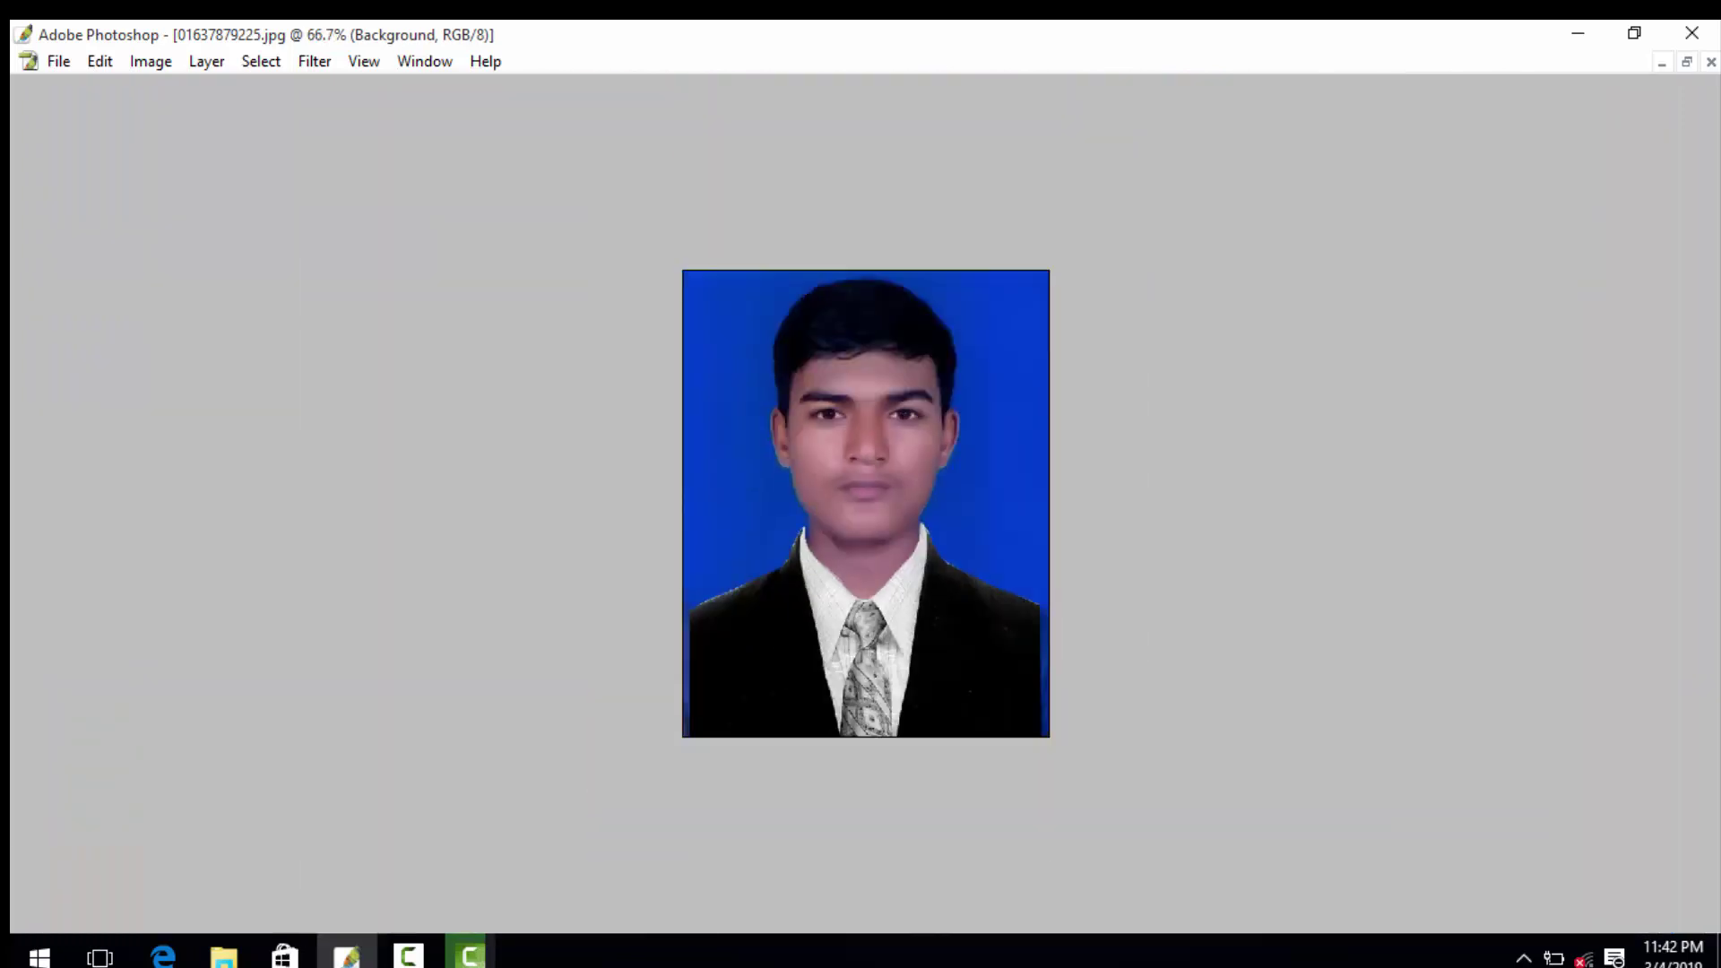
pyautogui.hotkey('ctrl', '+')
pyautogui.hotkey('ctrl', '+')
pyautogui.hotkey('ctrl', '+')
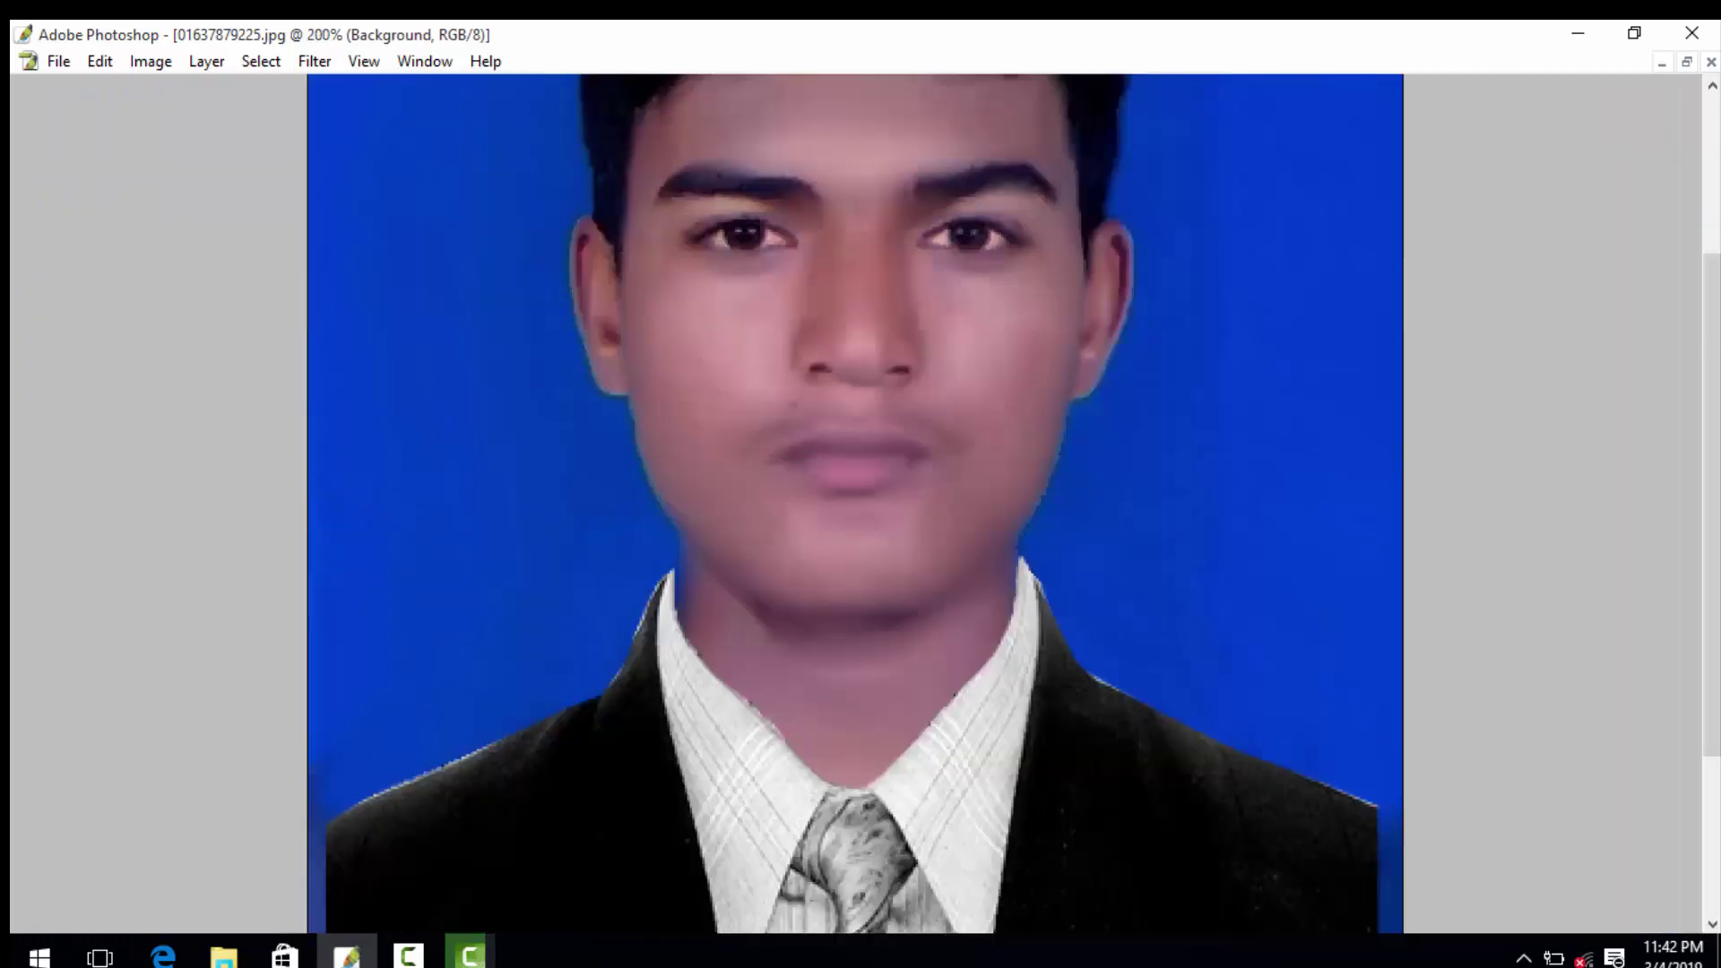
pyautogui.hotkey('ctrl', '-')
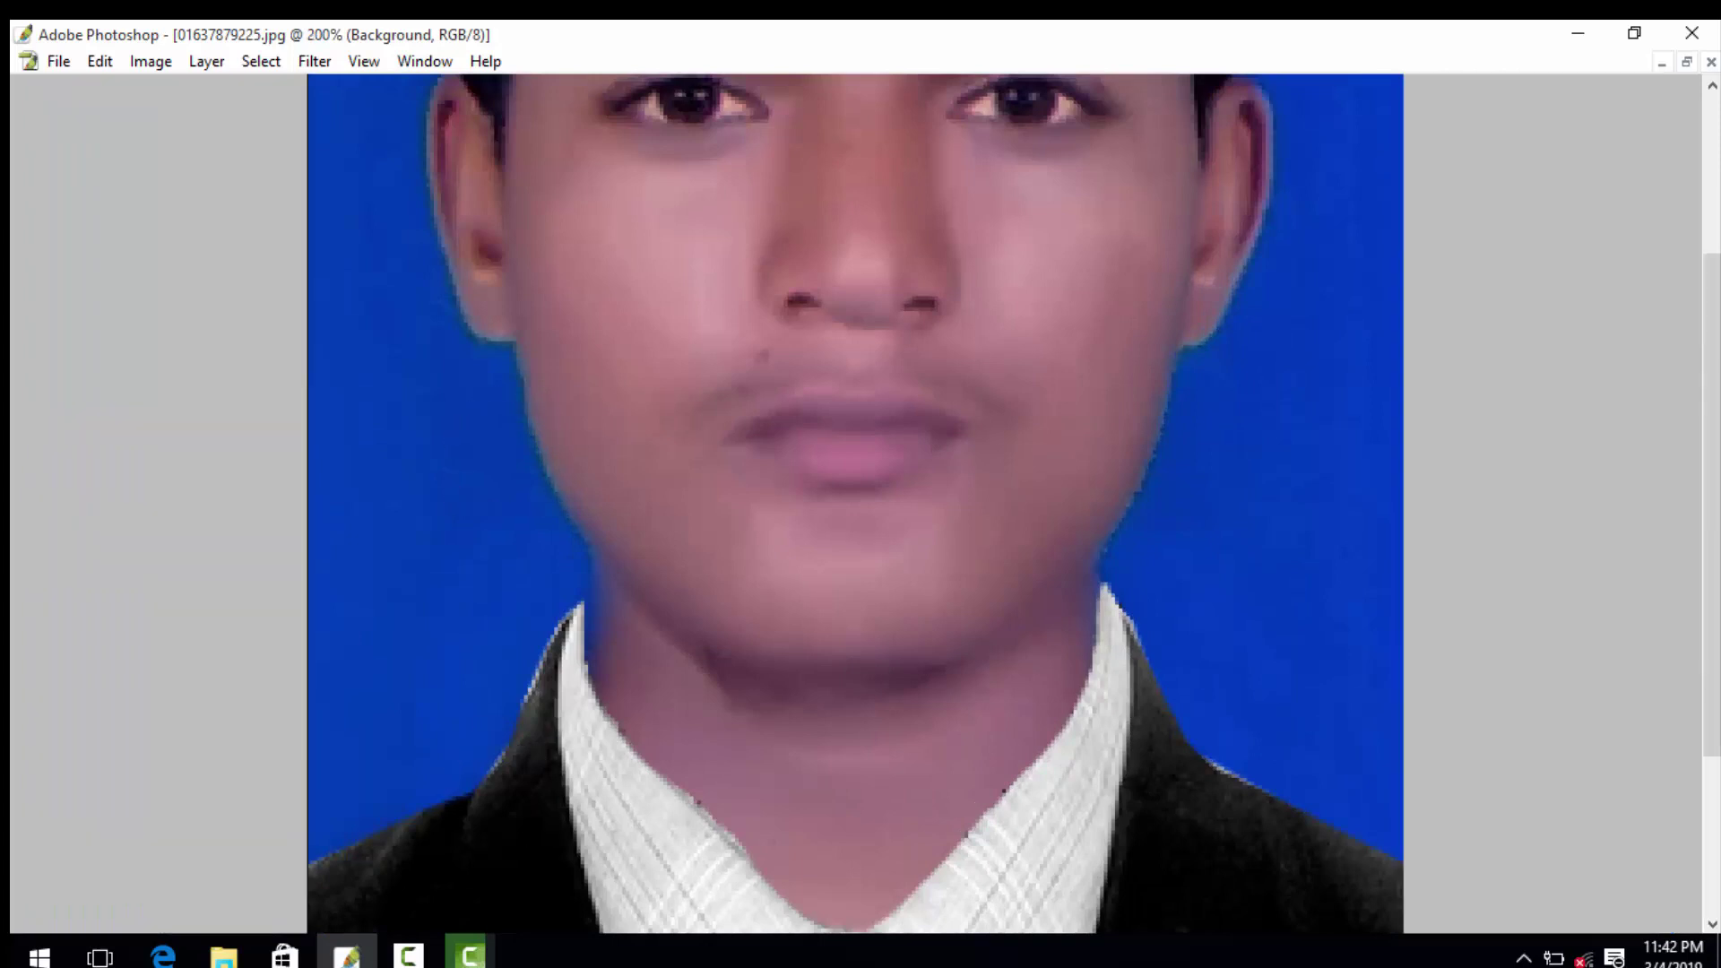
pyautogui.scroll(3, 499, 796)
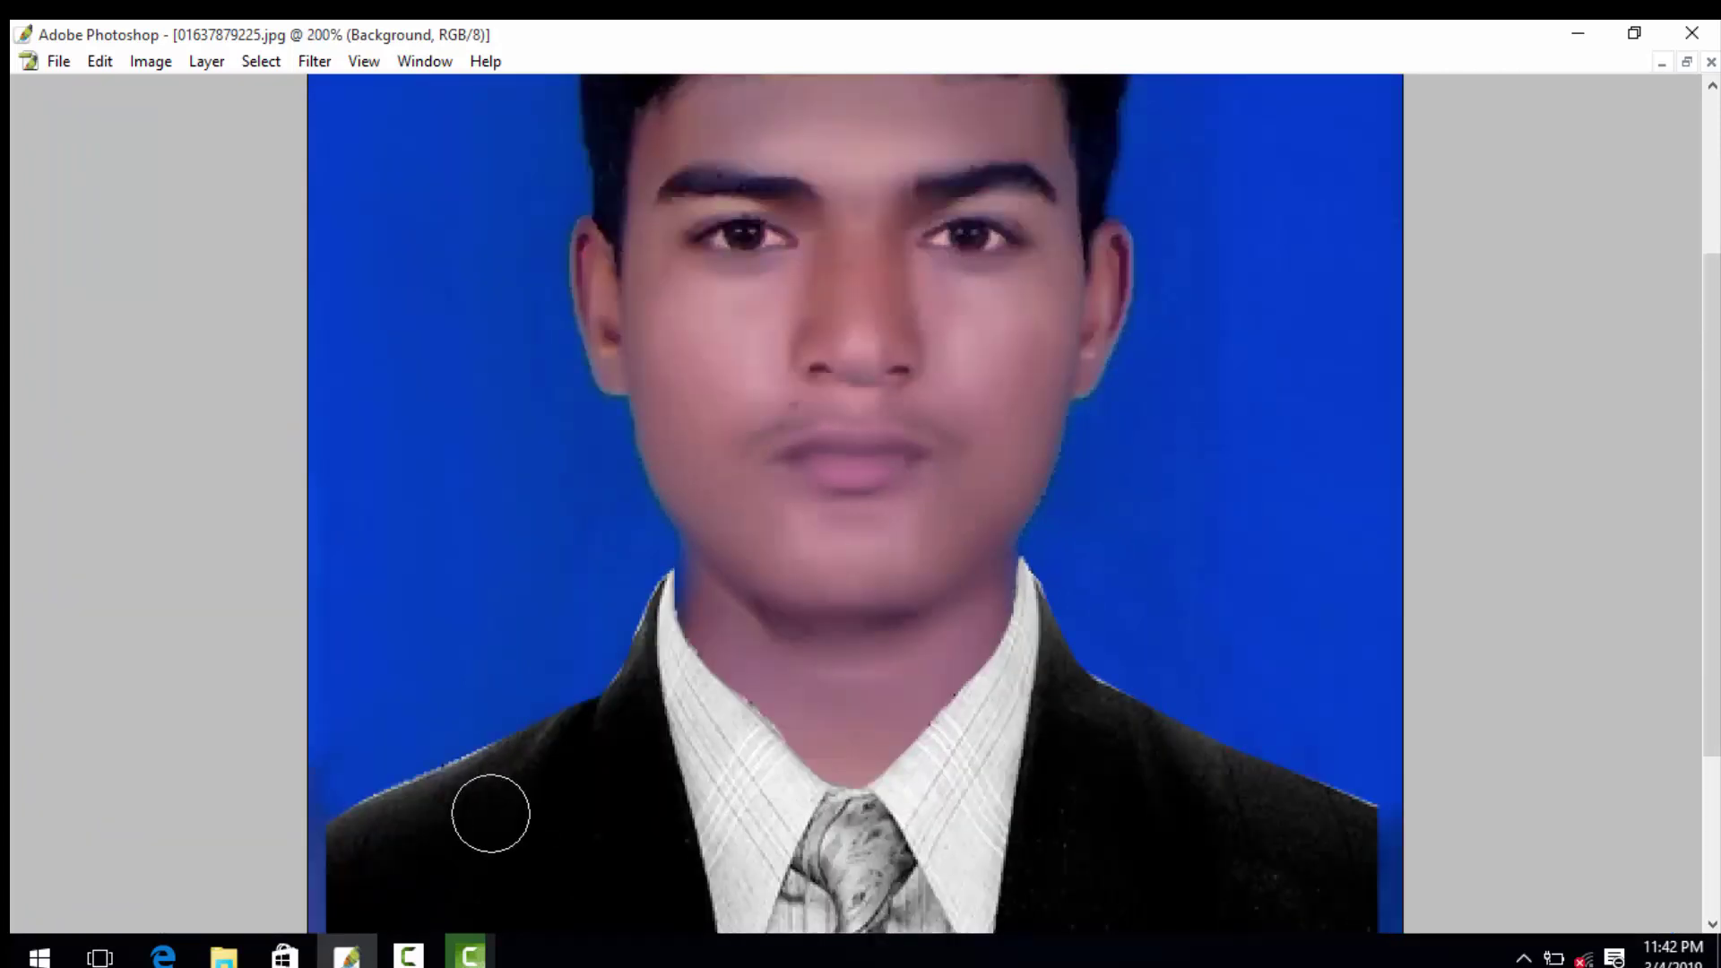
pyautogui.press('v')
pyautogui.press('Tab')
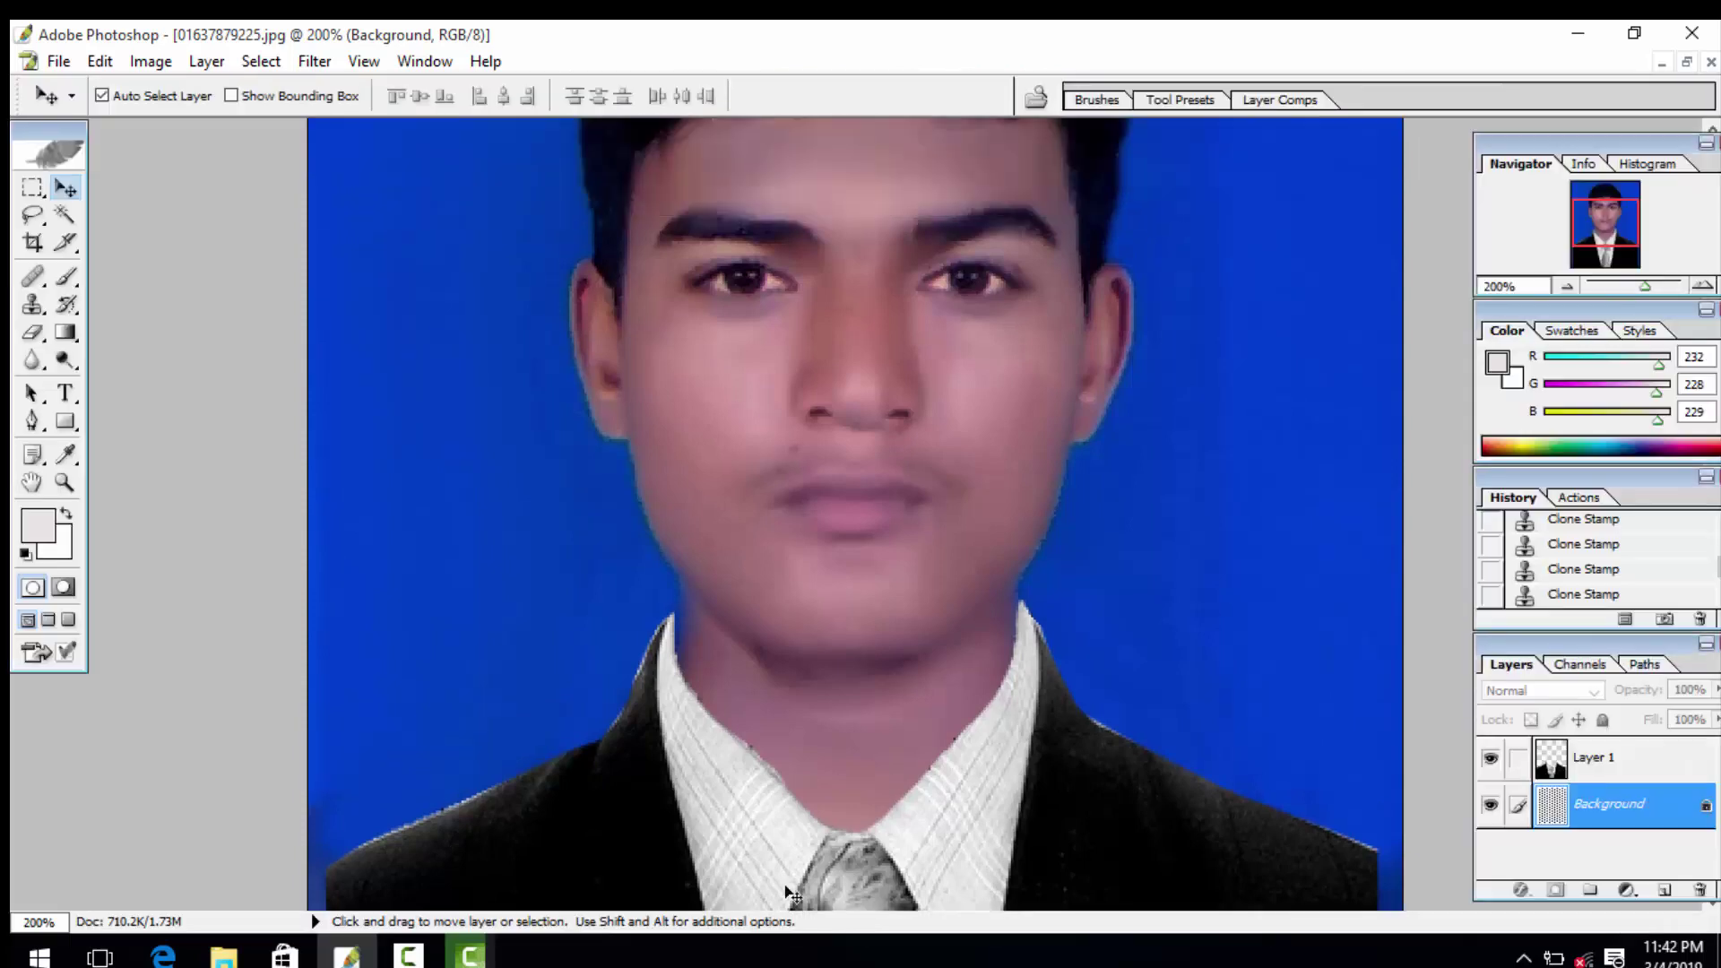
# Step: Free Transform Layer 1, pulling both sides inward to about 98% width, then zoom out
pyautogui.click(1555, 769)
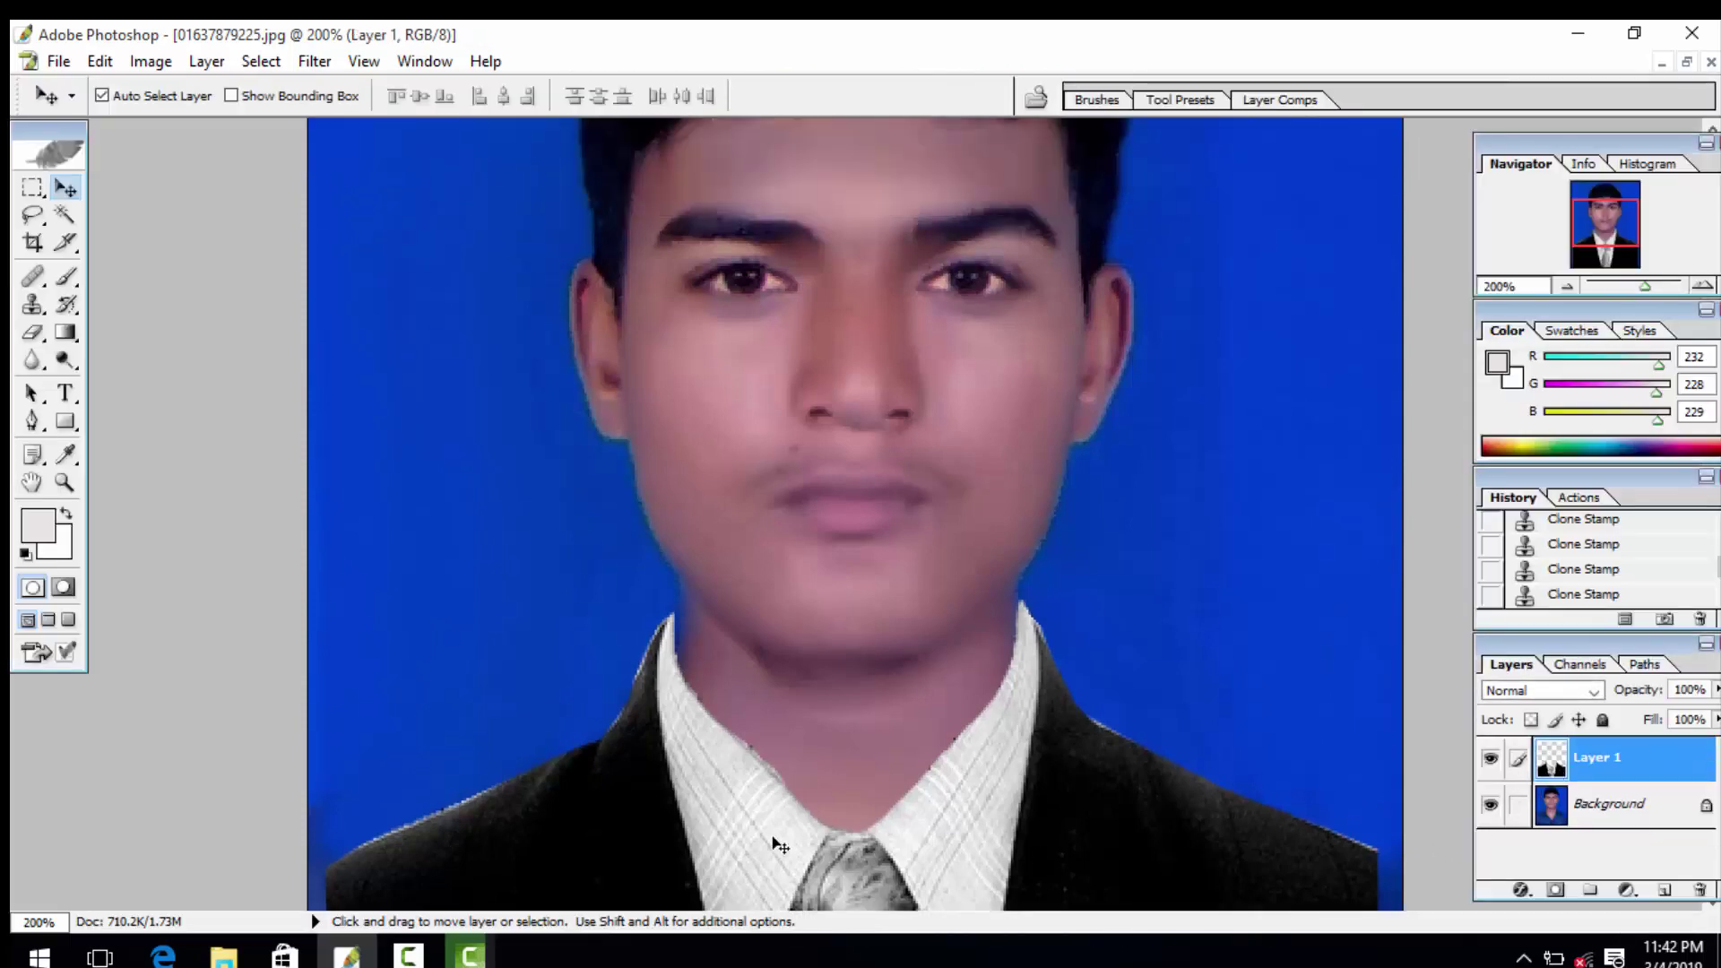
pyautogui.hotkey('ctrl', 't')
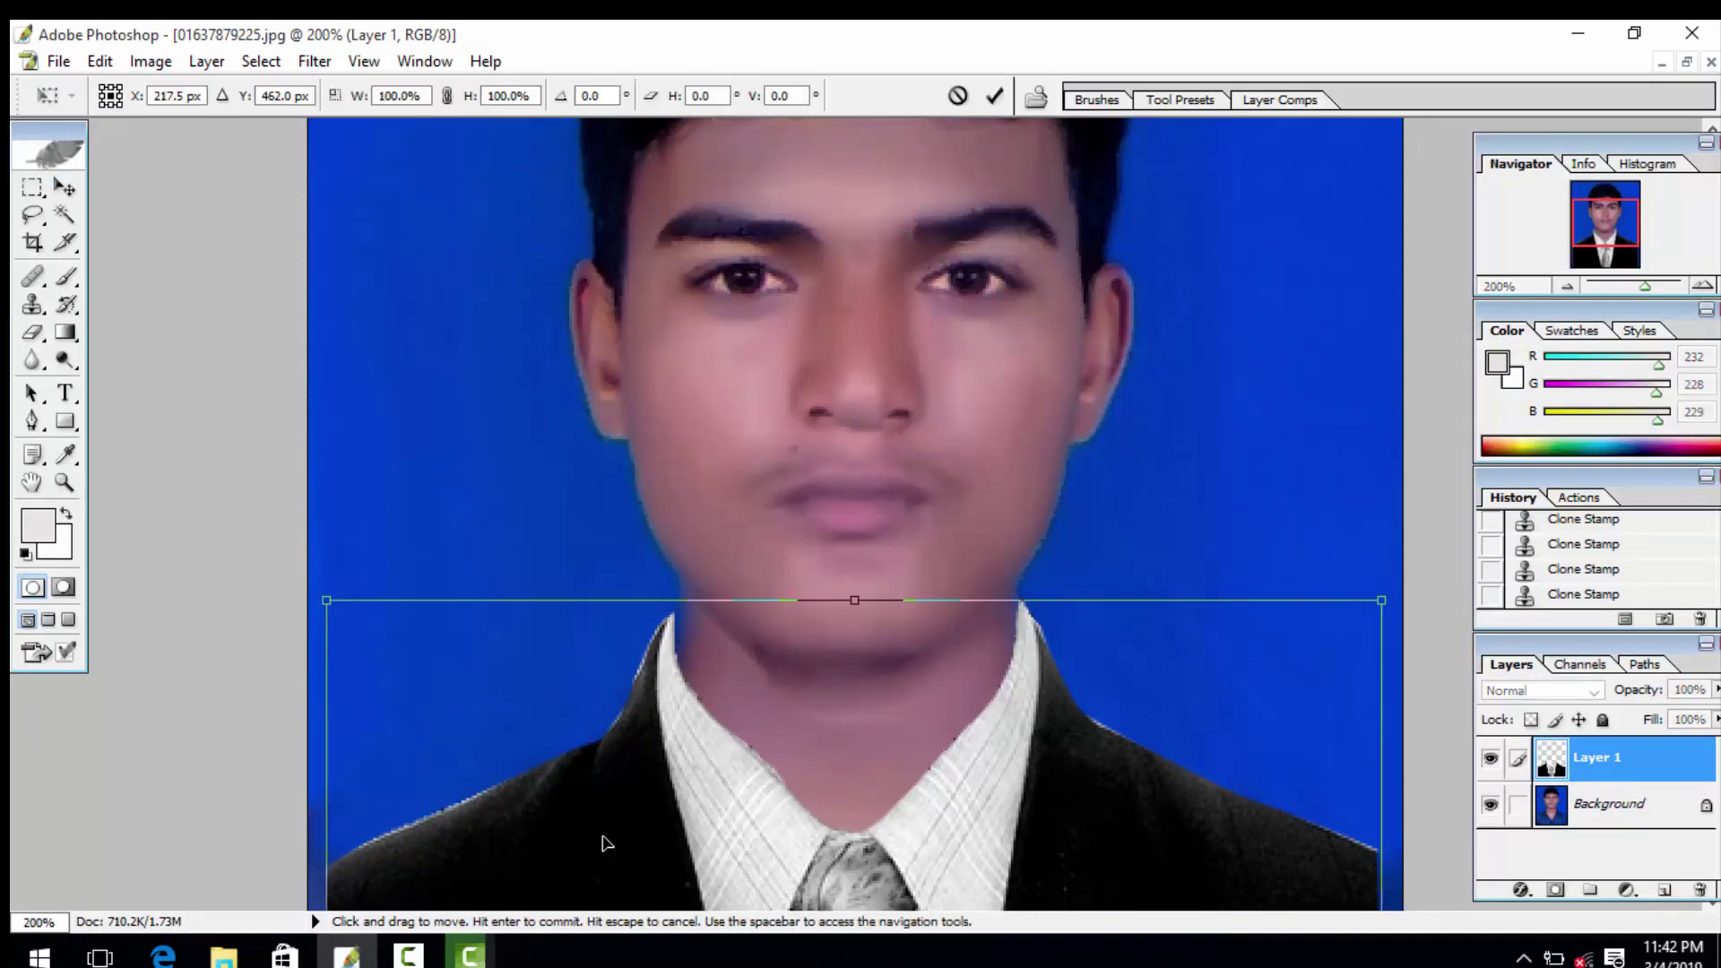
pyautogui.scroll(-2, 537, 825)
pyautogui.scroll(-4, 384, 843)
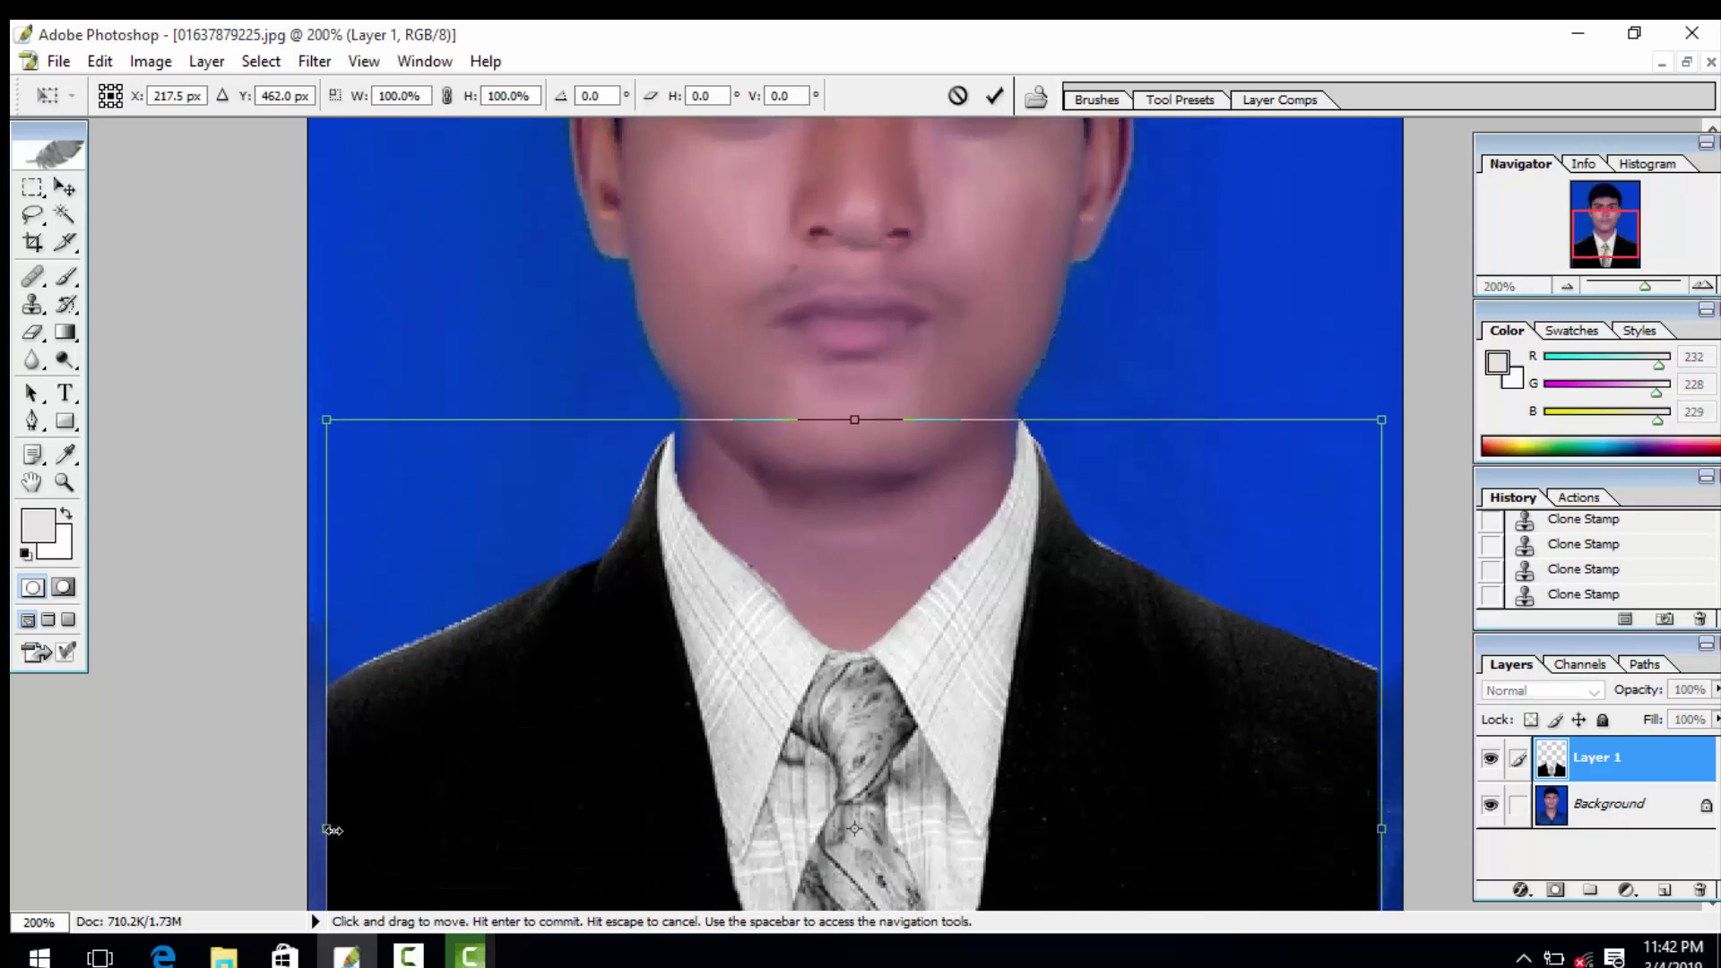
pyautogui.moveTo(335, 827); pyautogui.dragTo(343, 827)
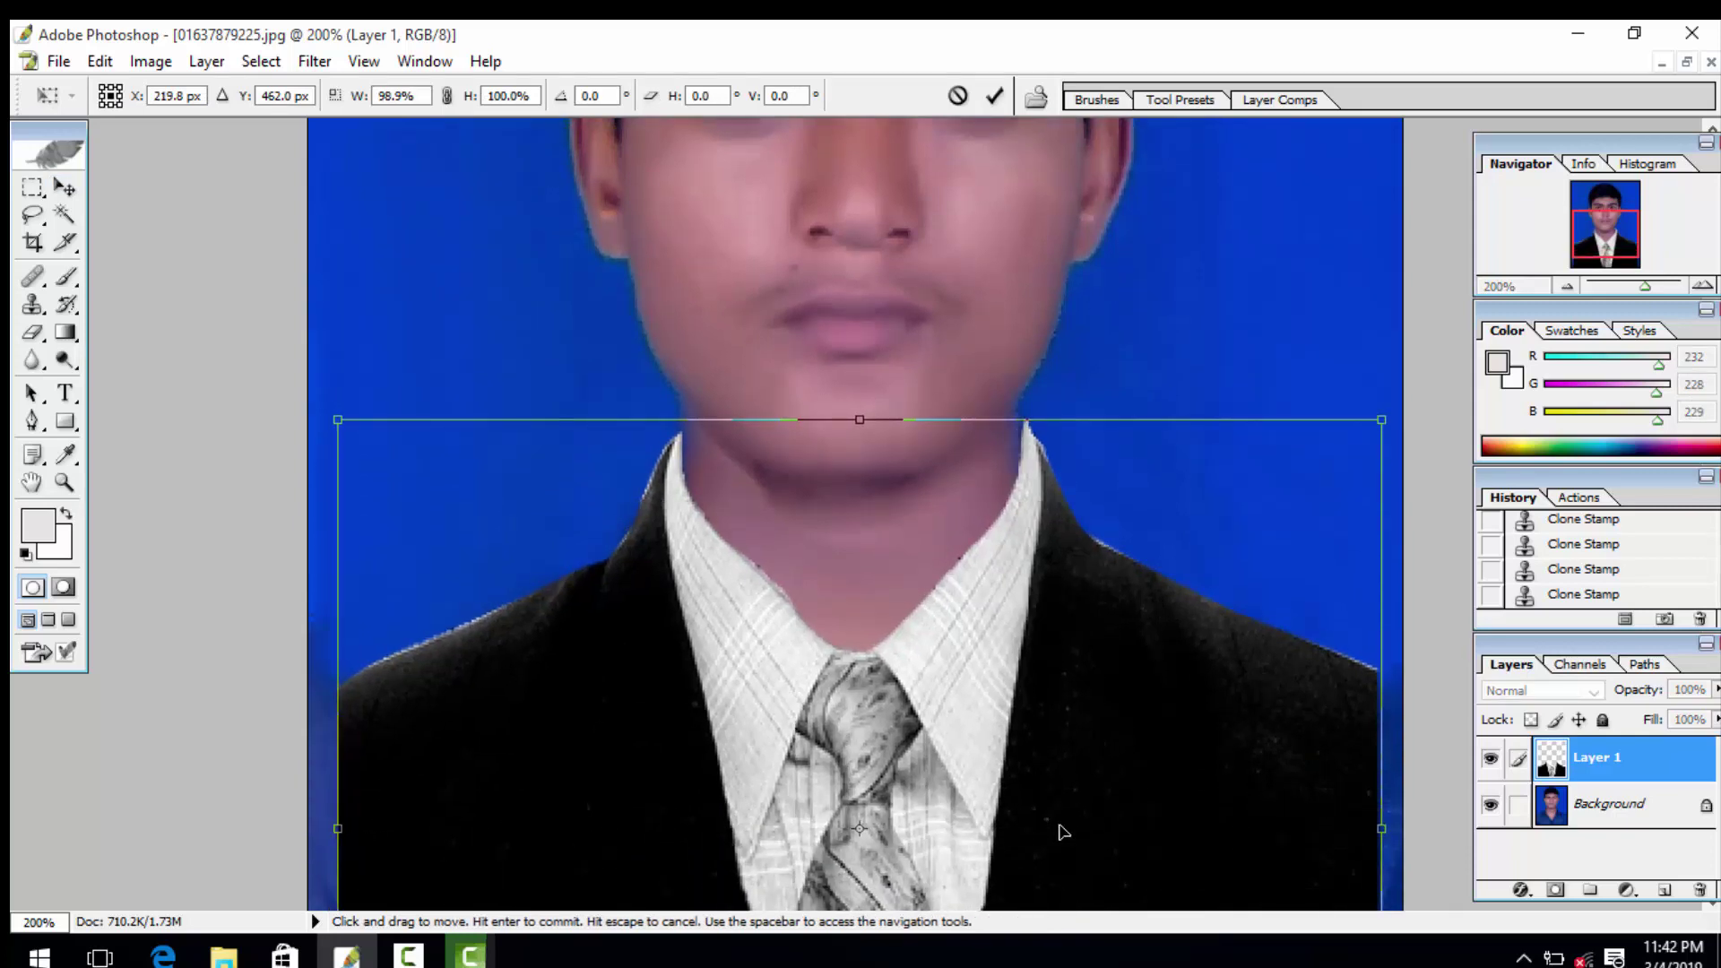
pyautogui.press('Return')
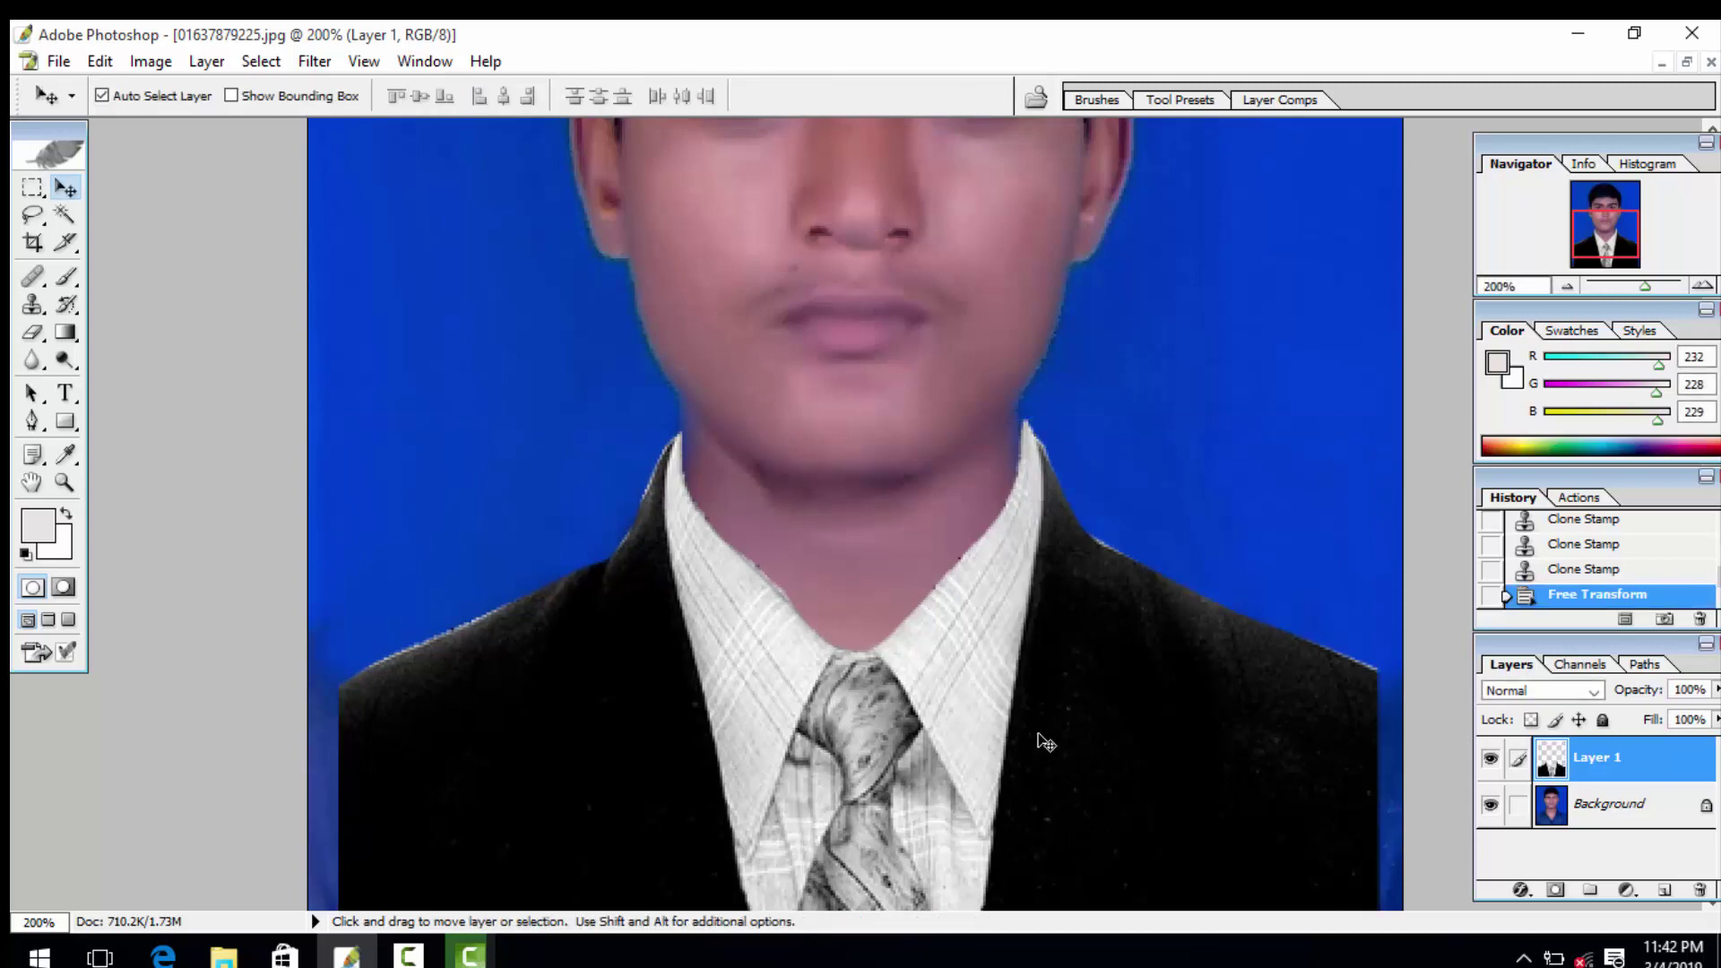
pyautogui.hotkey('ctrl', 't')
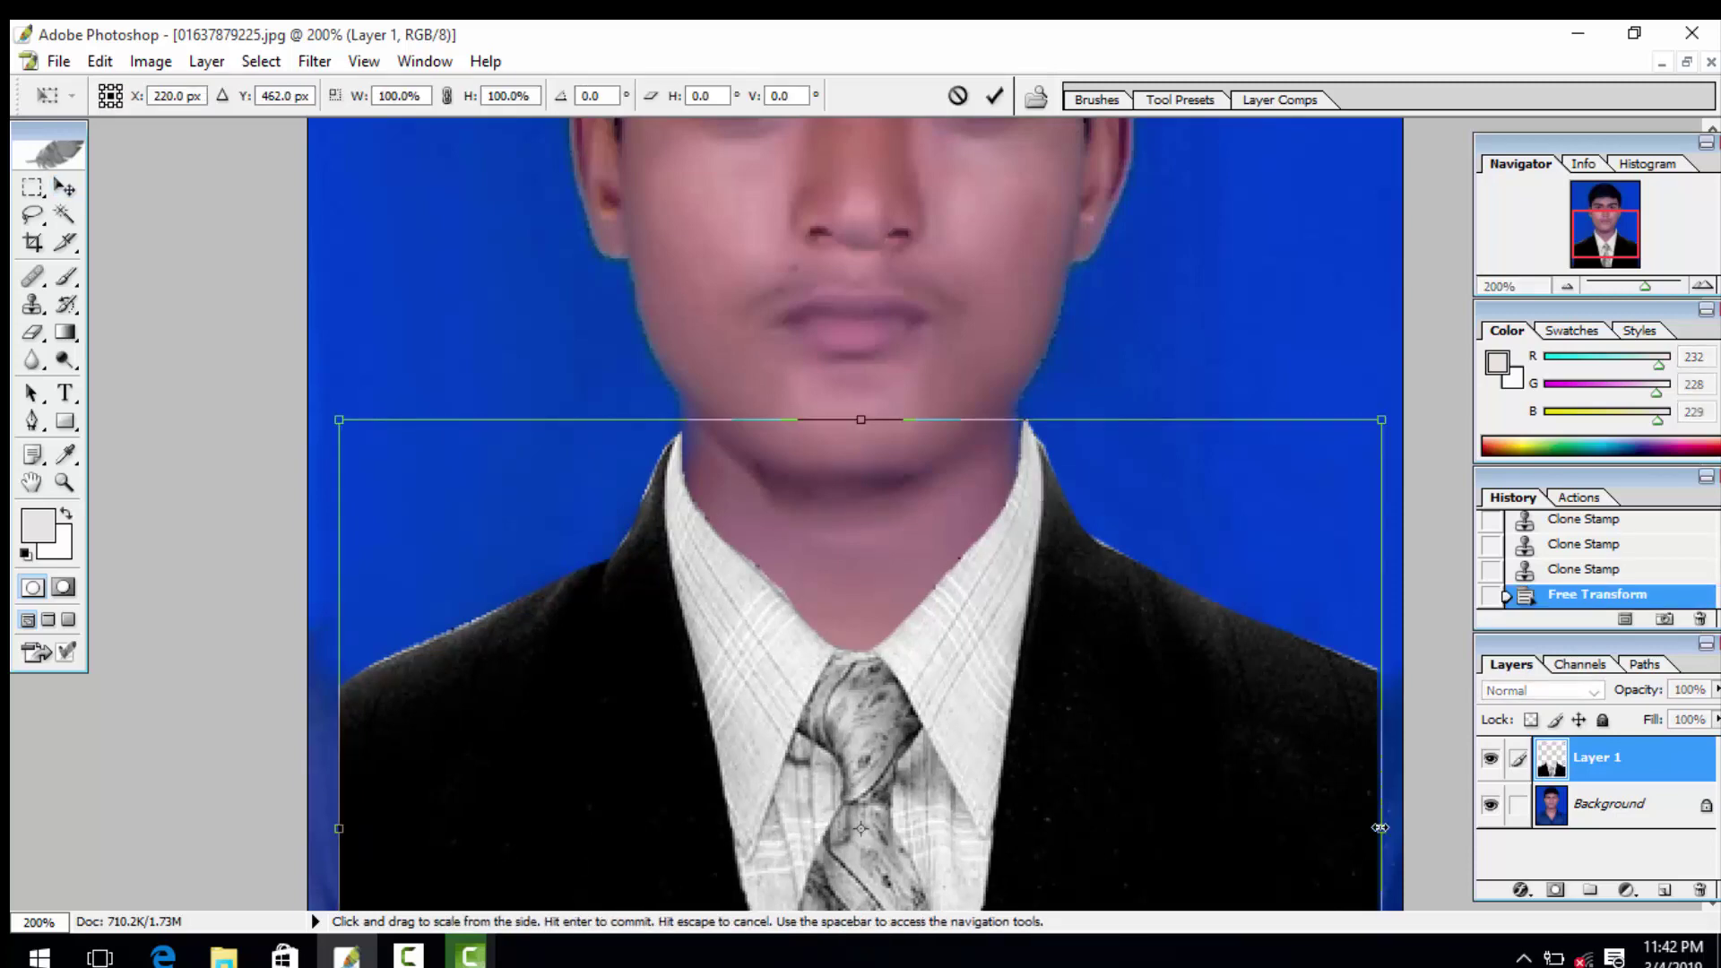
pyautogui.moveTo(1377, 828); pyautogui.dragTo(1365, 828)
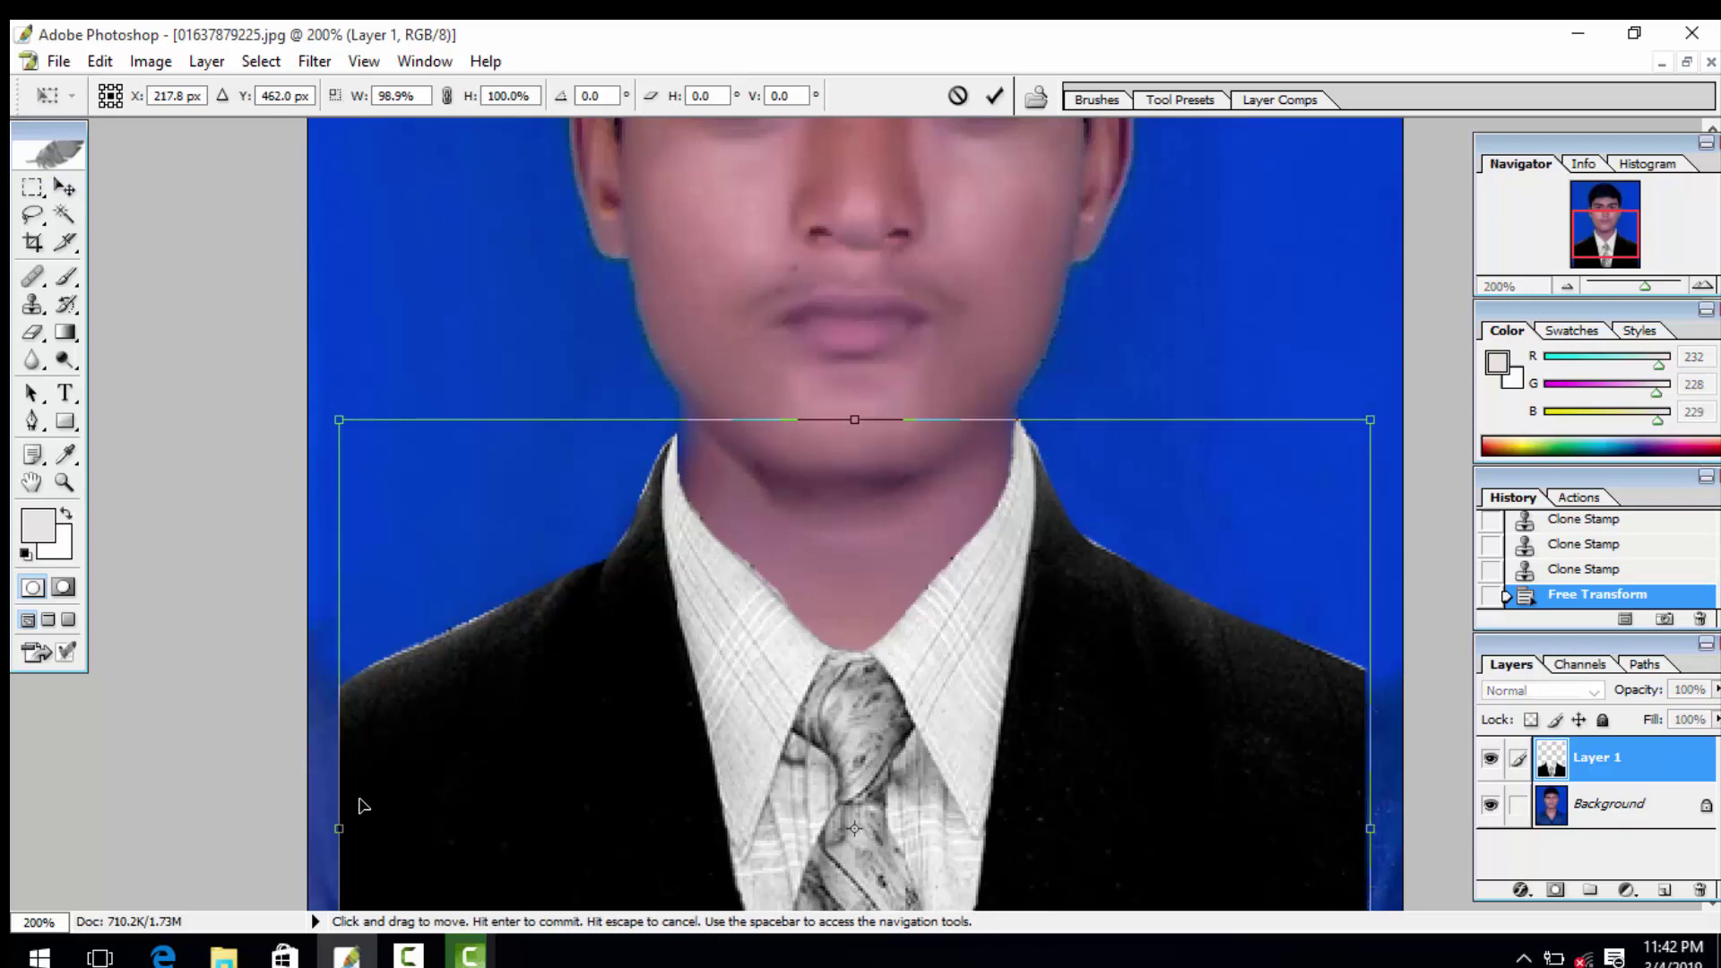
pyautogui.moveTo(340, 828); pyautogui.dragTo(348, 828)
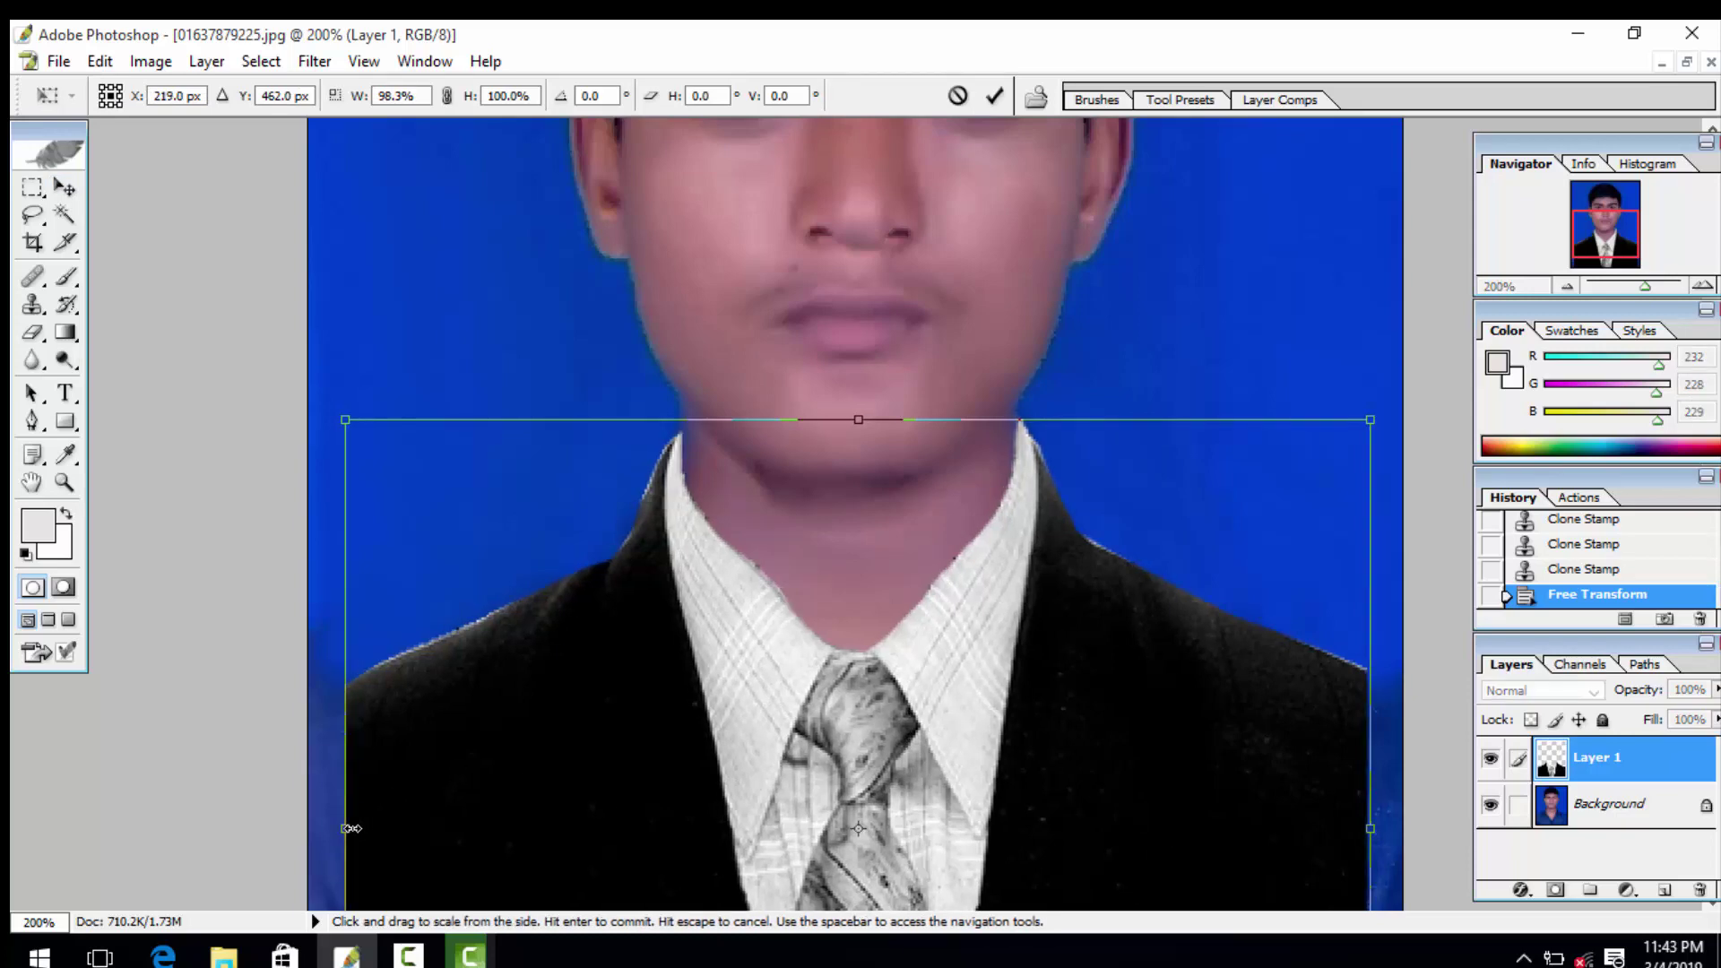
pyautogui.press('Return')
pyautogui.hotkey('ctrl', '-')
pyautogui.hotkey('ctrl', '-')
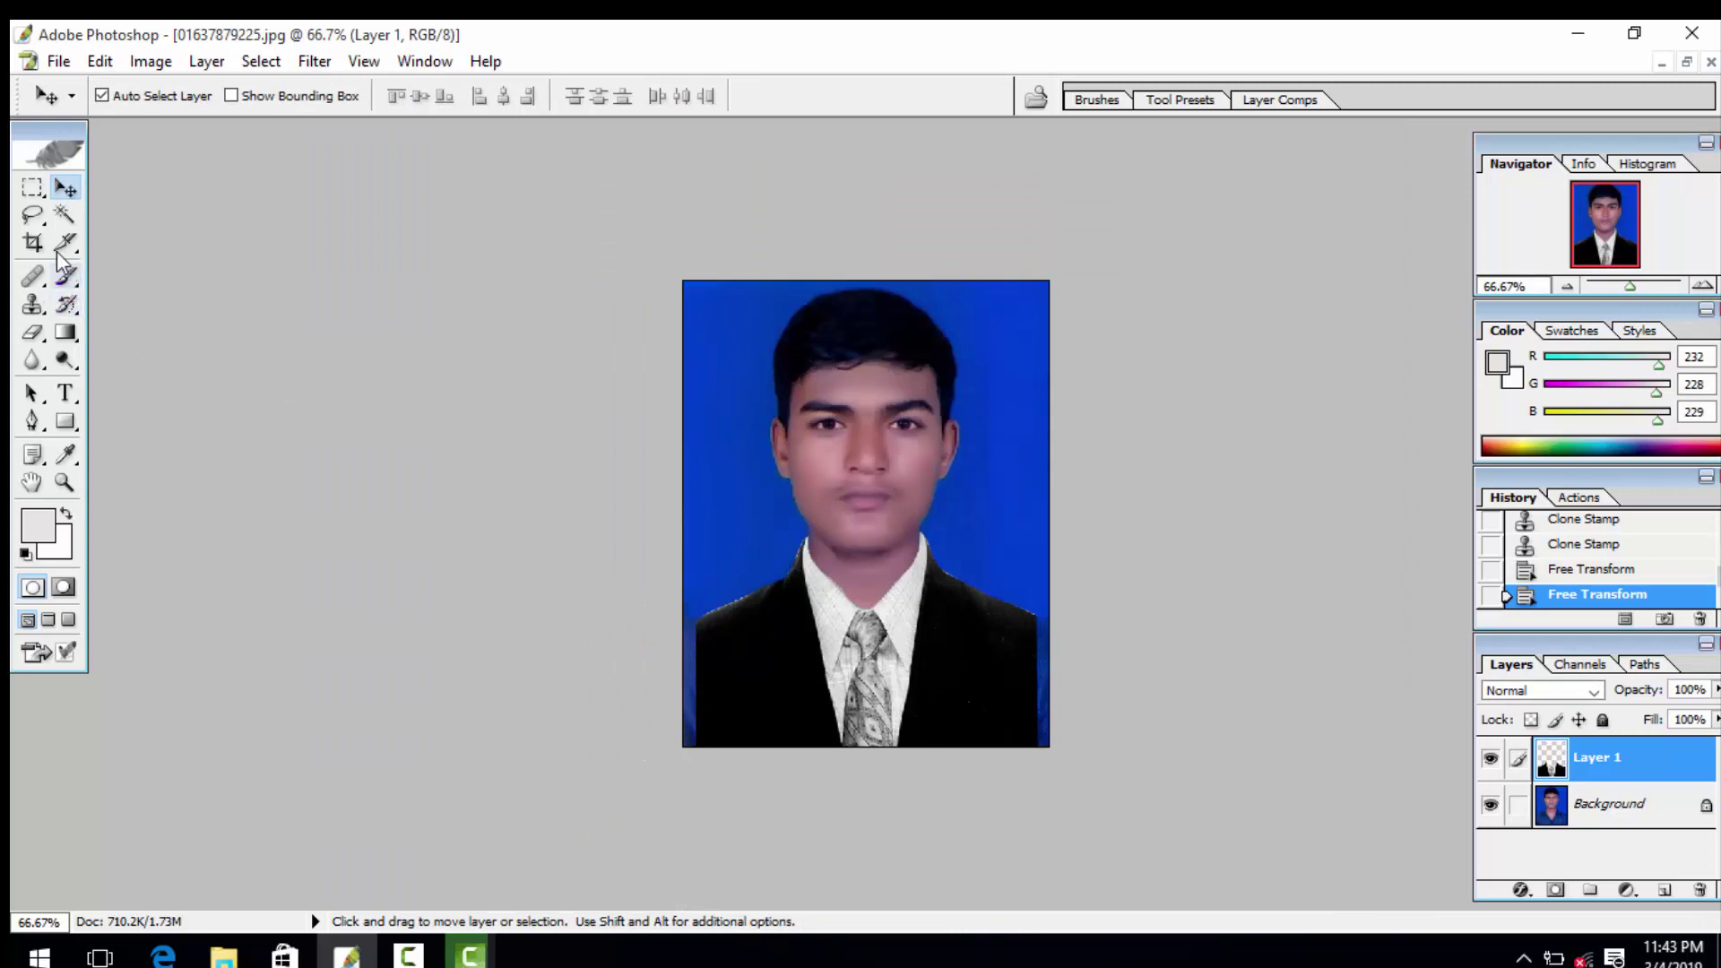
# Step: Crop the portrait to the suit's narrower width, leaving 389 × 556 pixels at 300 ppi
pyautogui.click(34, 244)
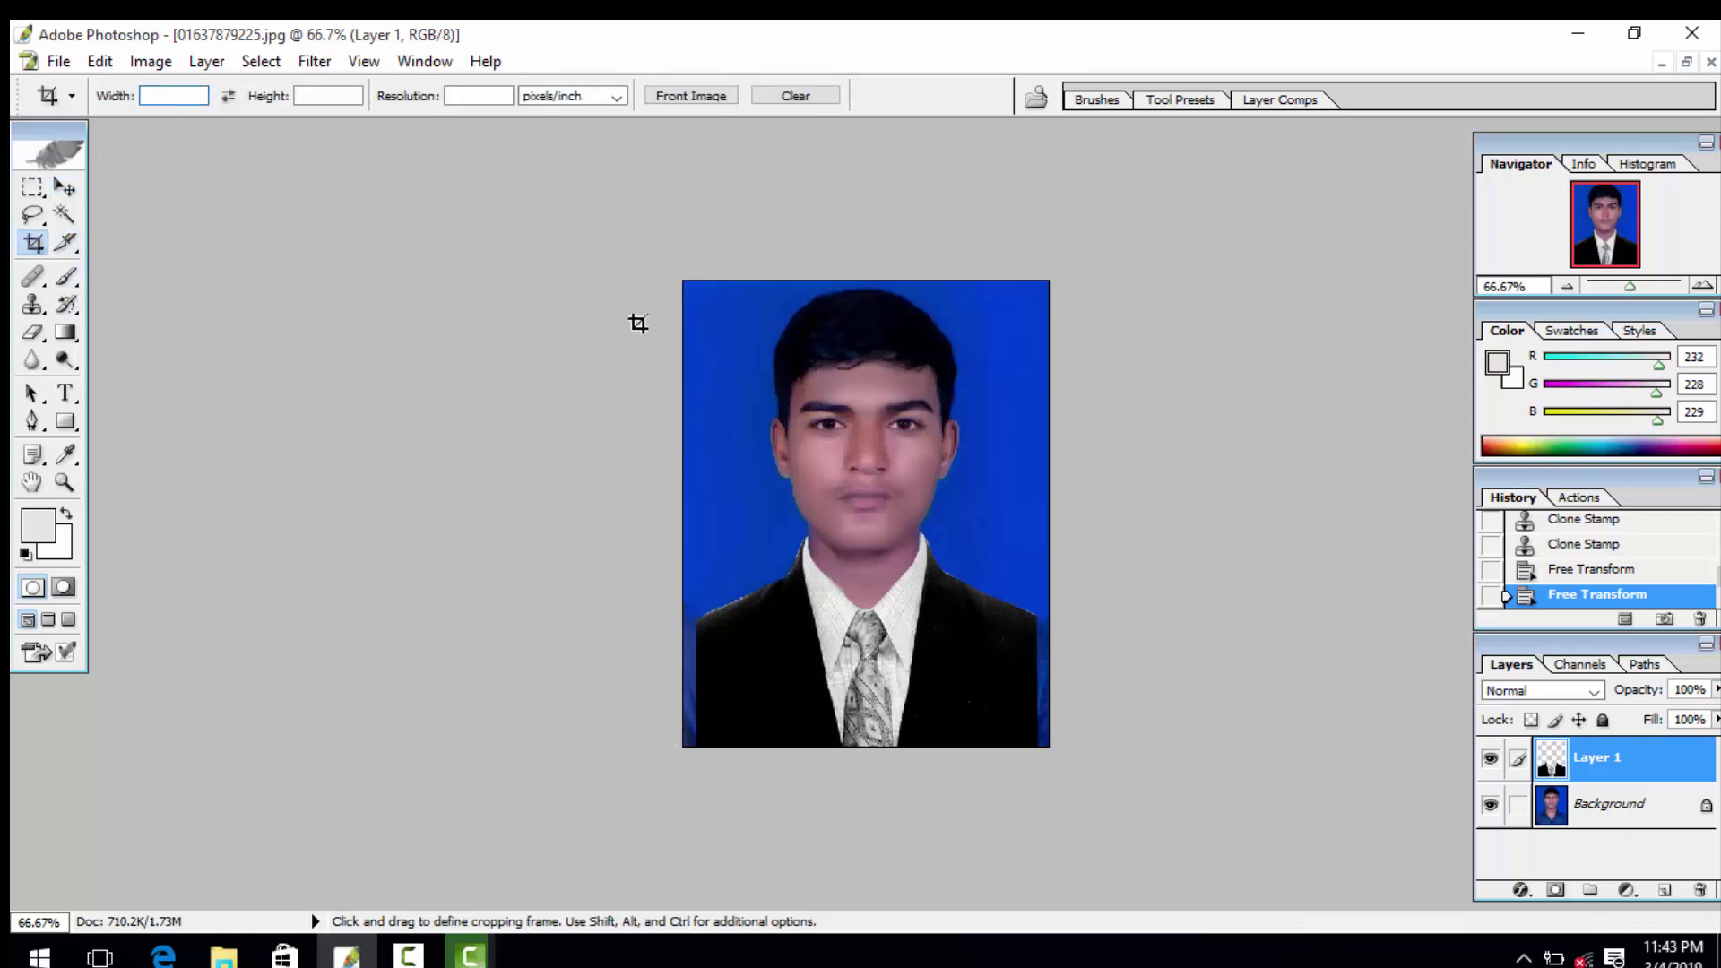
pyautogui.moveTo(683, 280)
pyautogui.mouseDown()
pyautogui.moveTo(914, 540)
pyautogui.moveTo(1028, 745)
pyautogui.mouseUp()
pyautogui.moveTo(672, 530); pyautogui.dragTo(694, 529)
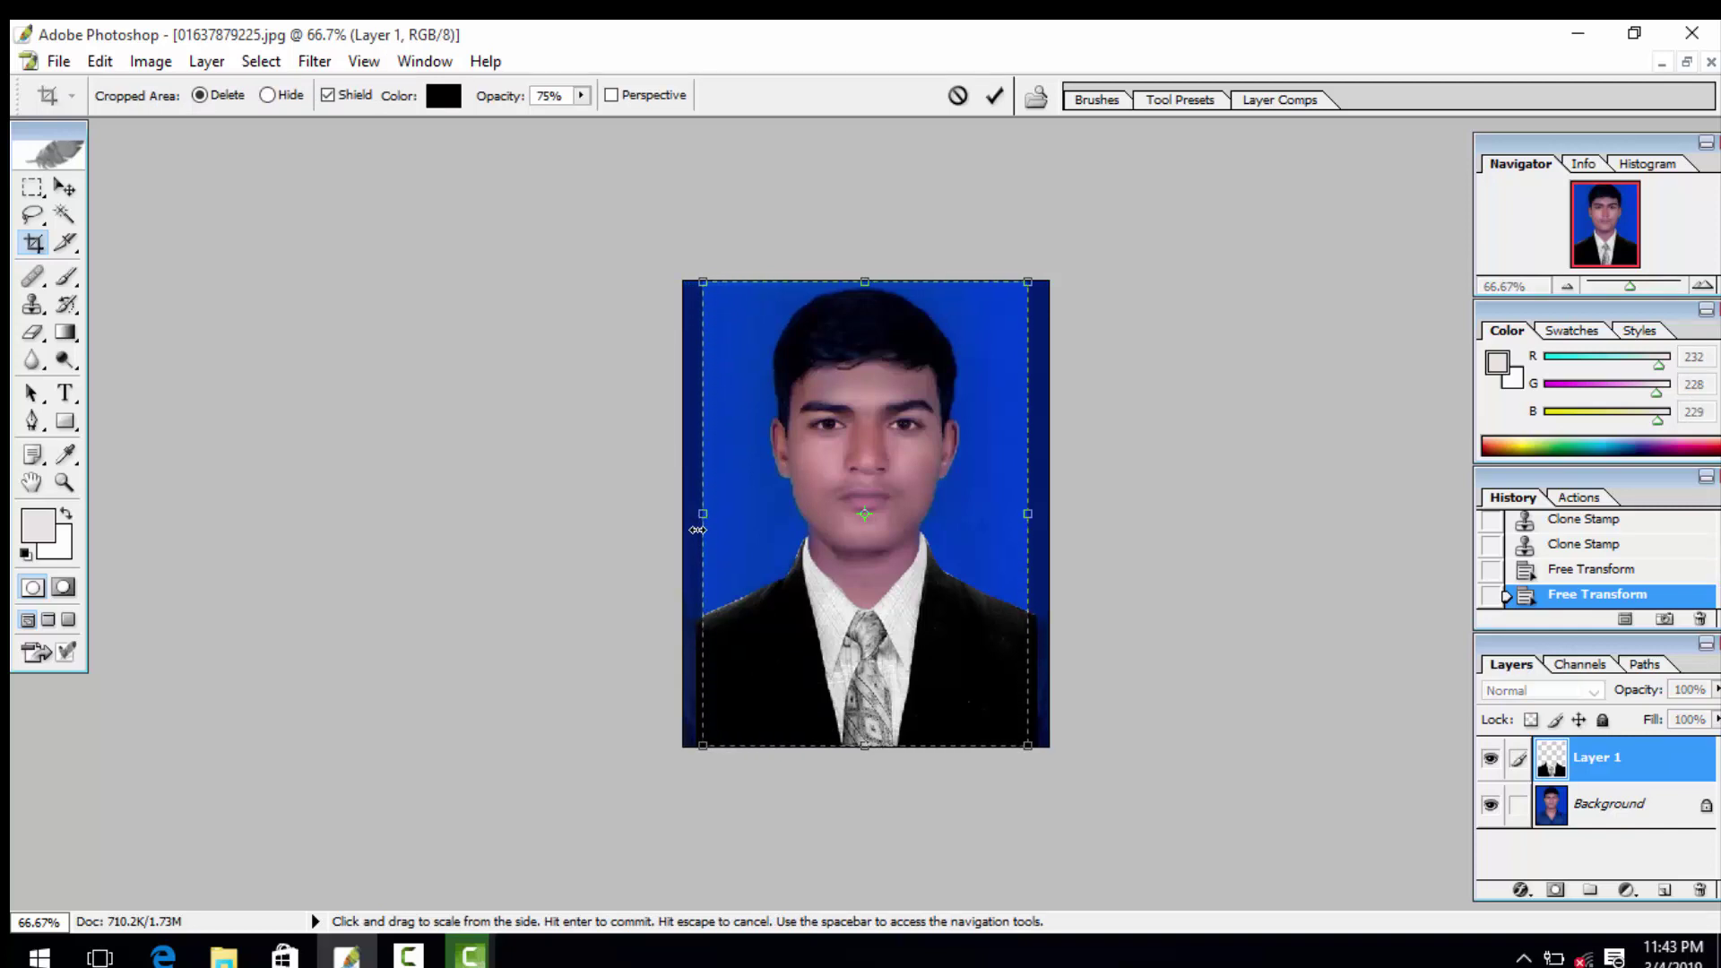
pyautogui.press('Return')
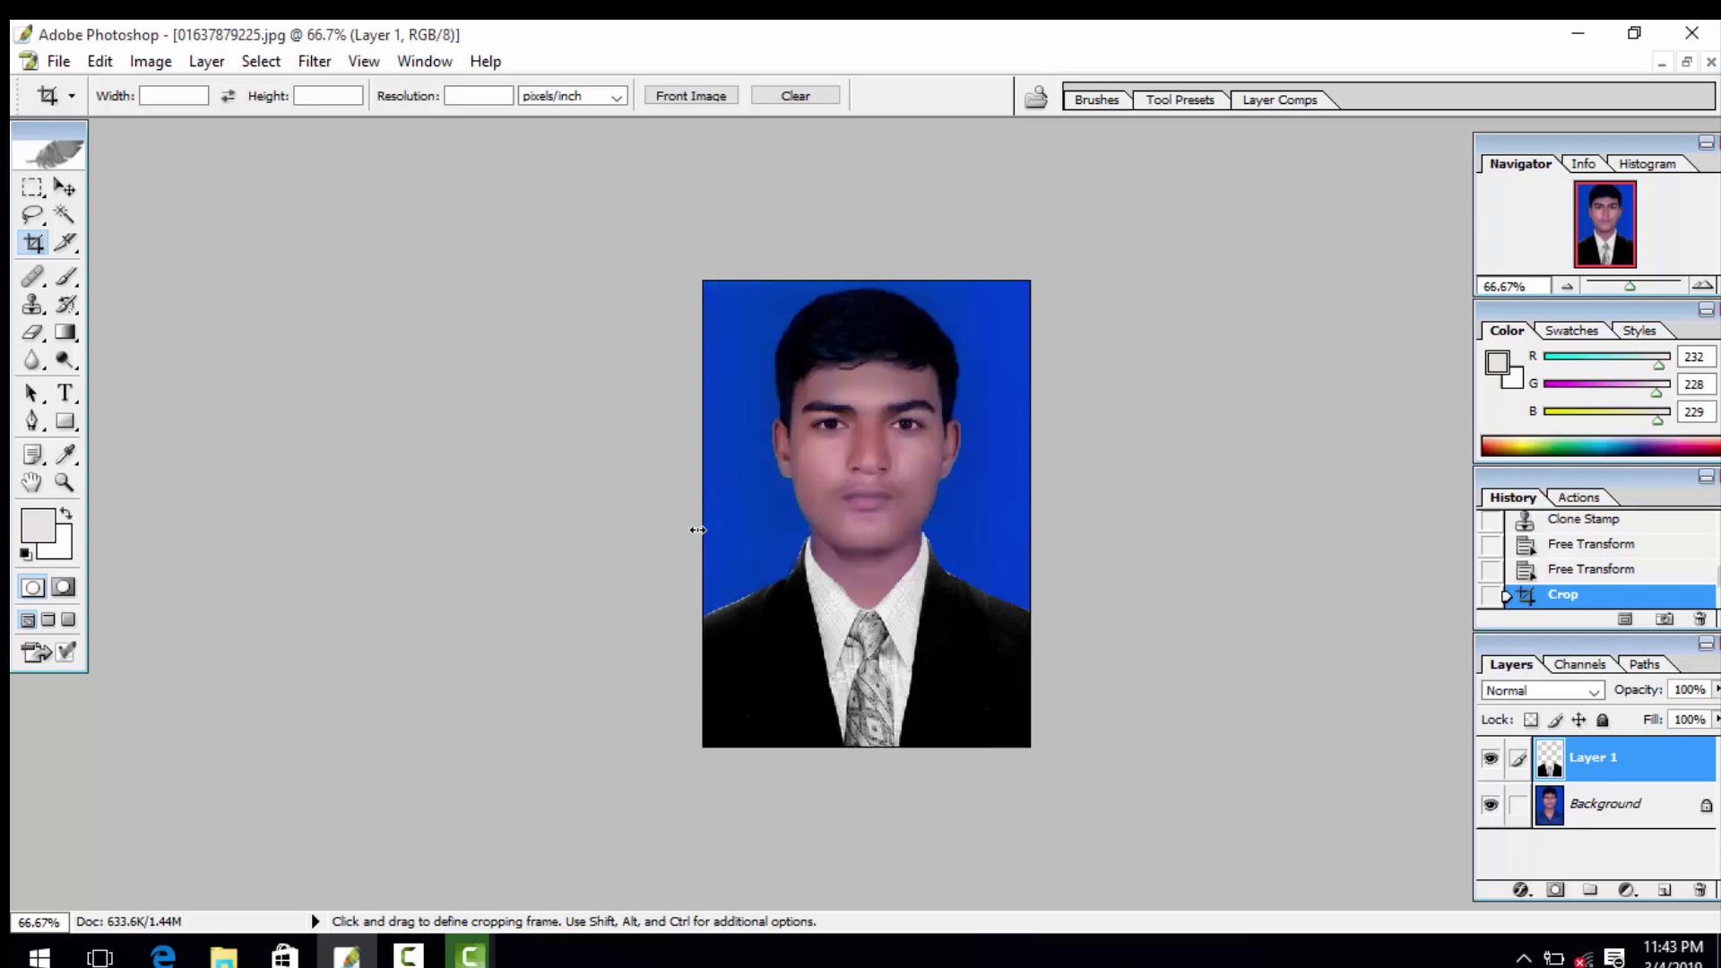
pyautogui.press('alt')
# Step: Turn off proportional scaling and set the image to 1.5 × 1.9 inches (450 × 570 px)
pyautogui.press('i')
pyautogui.press('i')
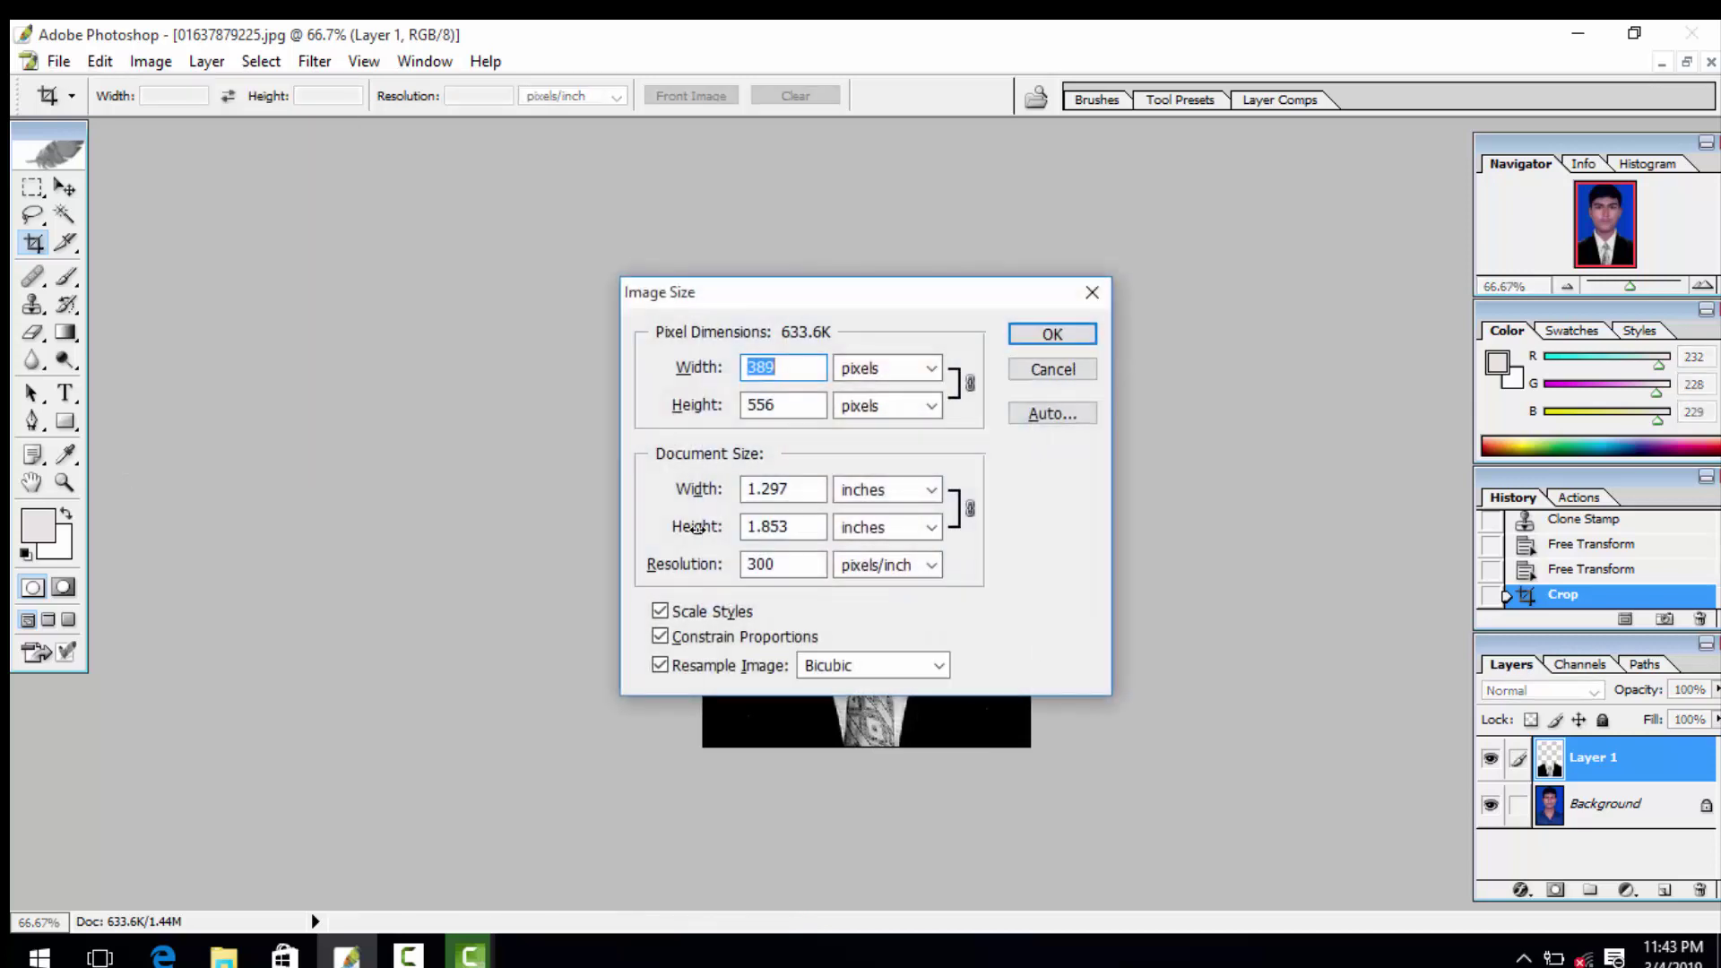
pyautogui.click(661, 636)
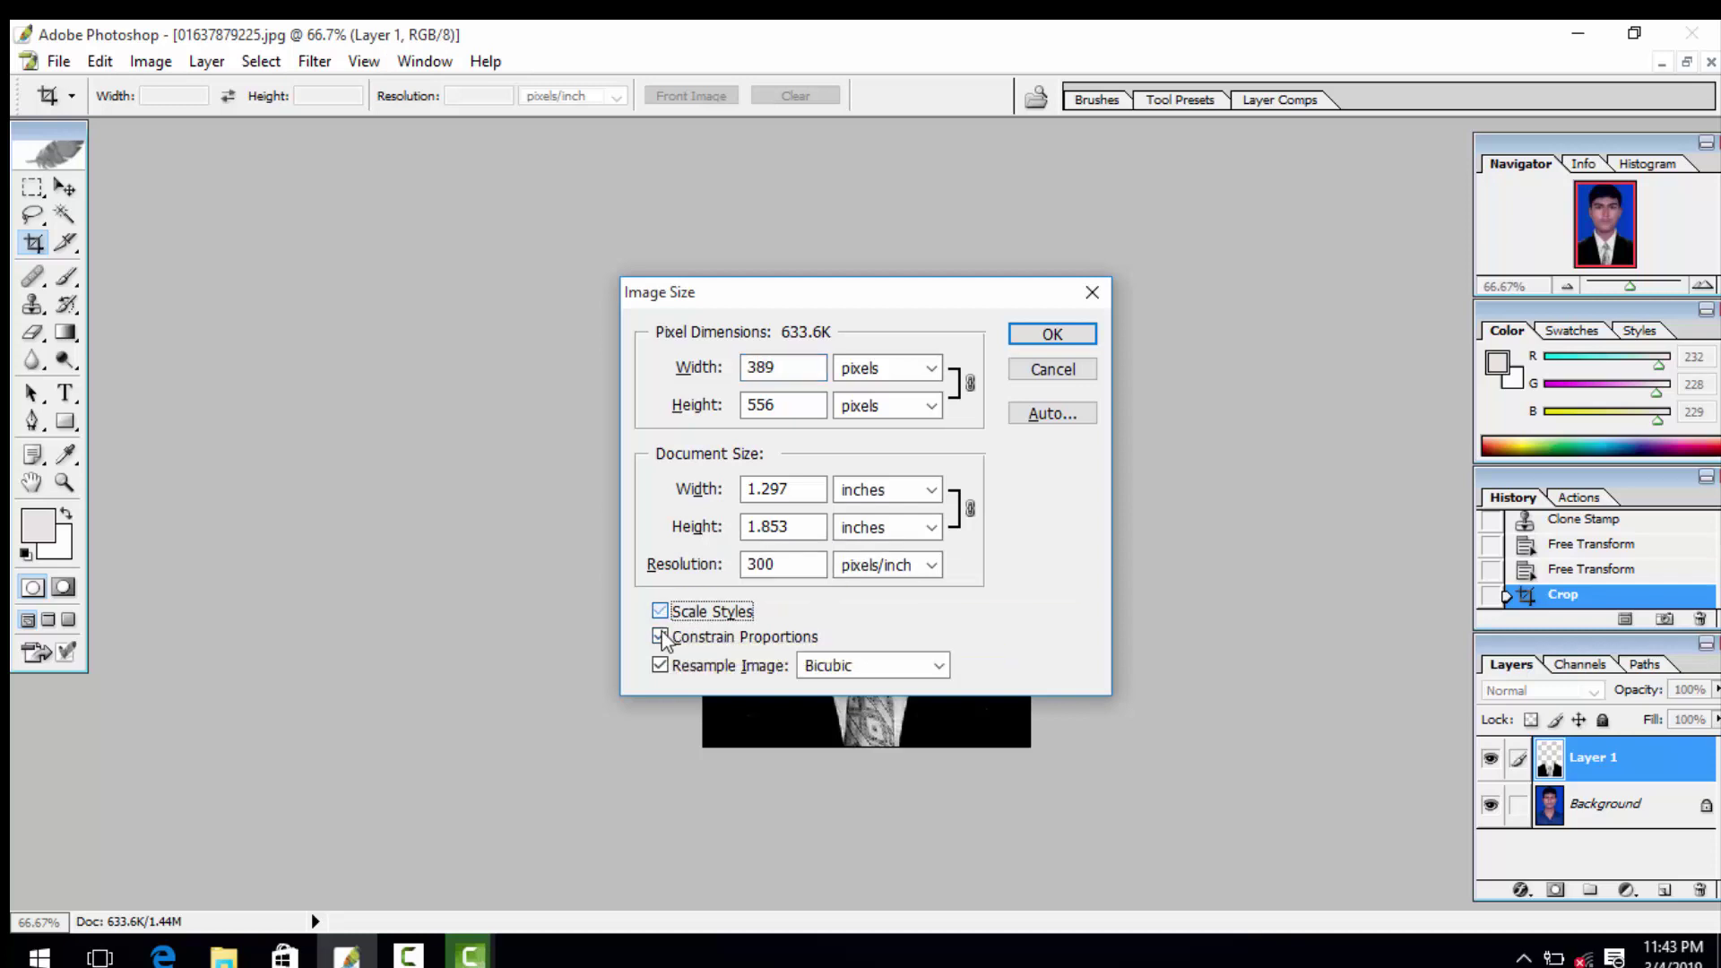
pyautogui.doubleClick(768, 488)
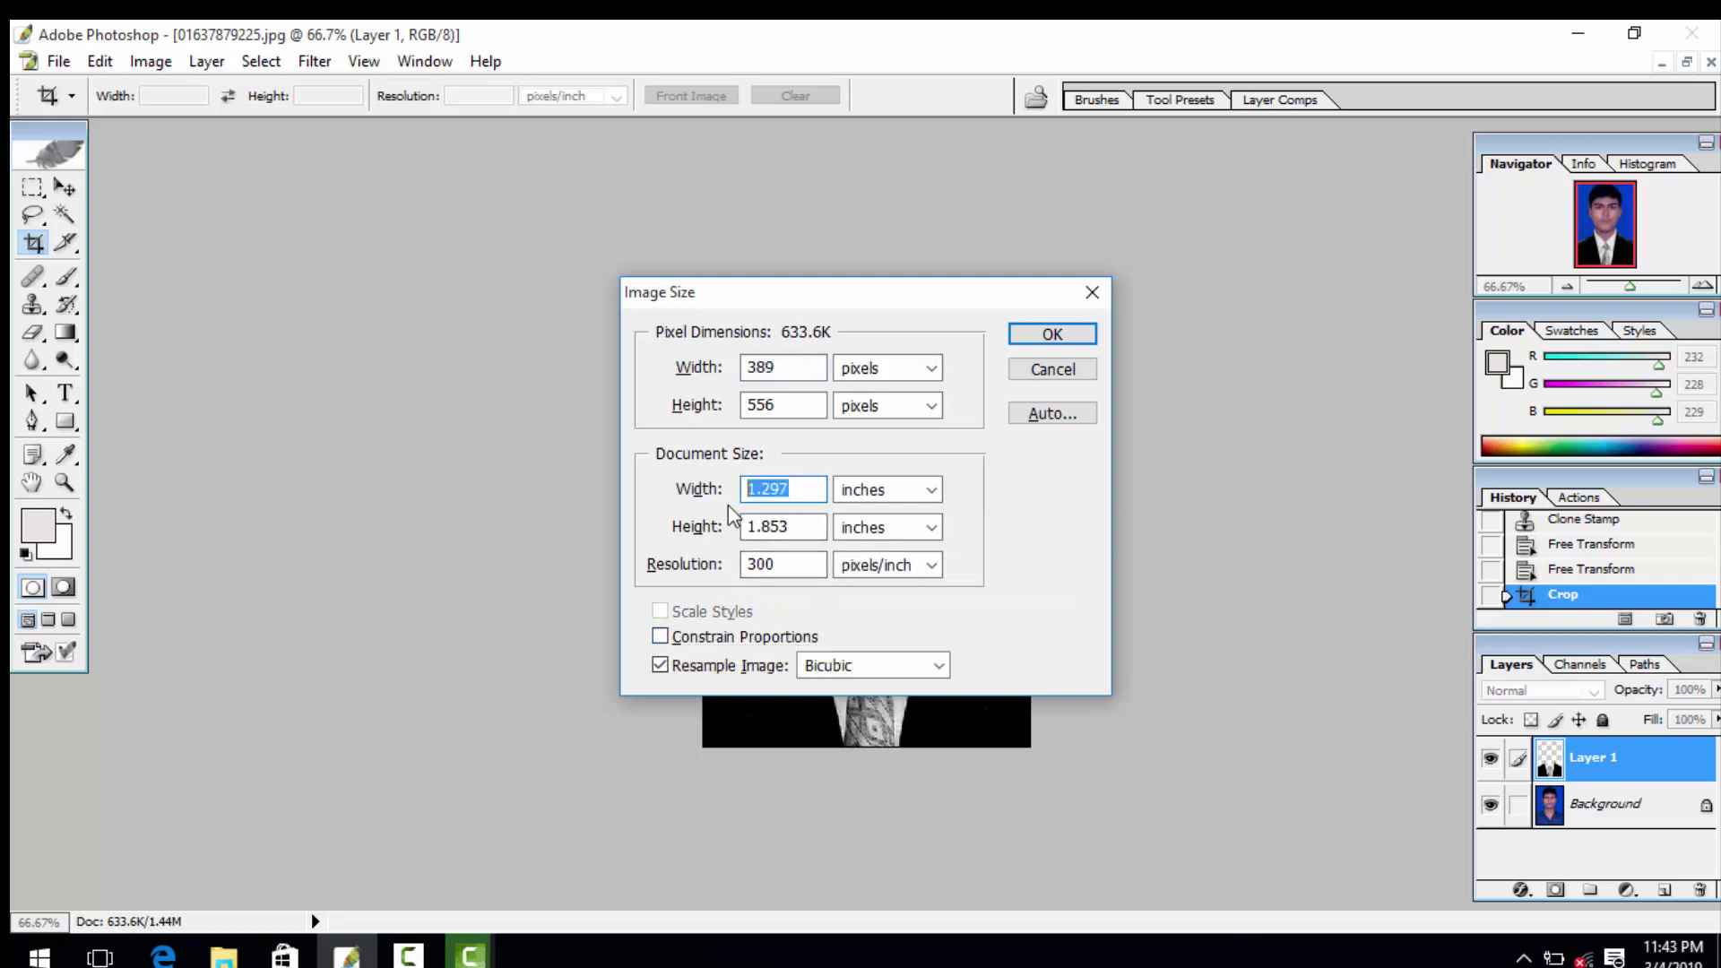
pyautogui.write('1.5')
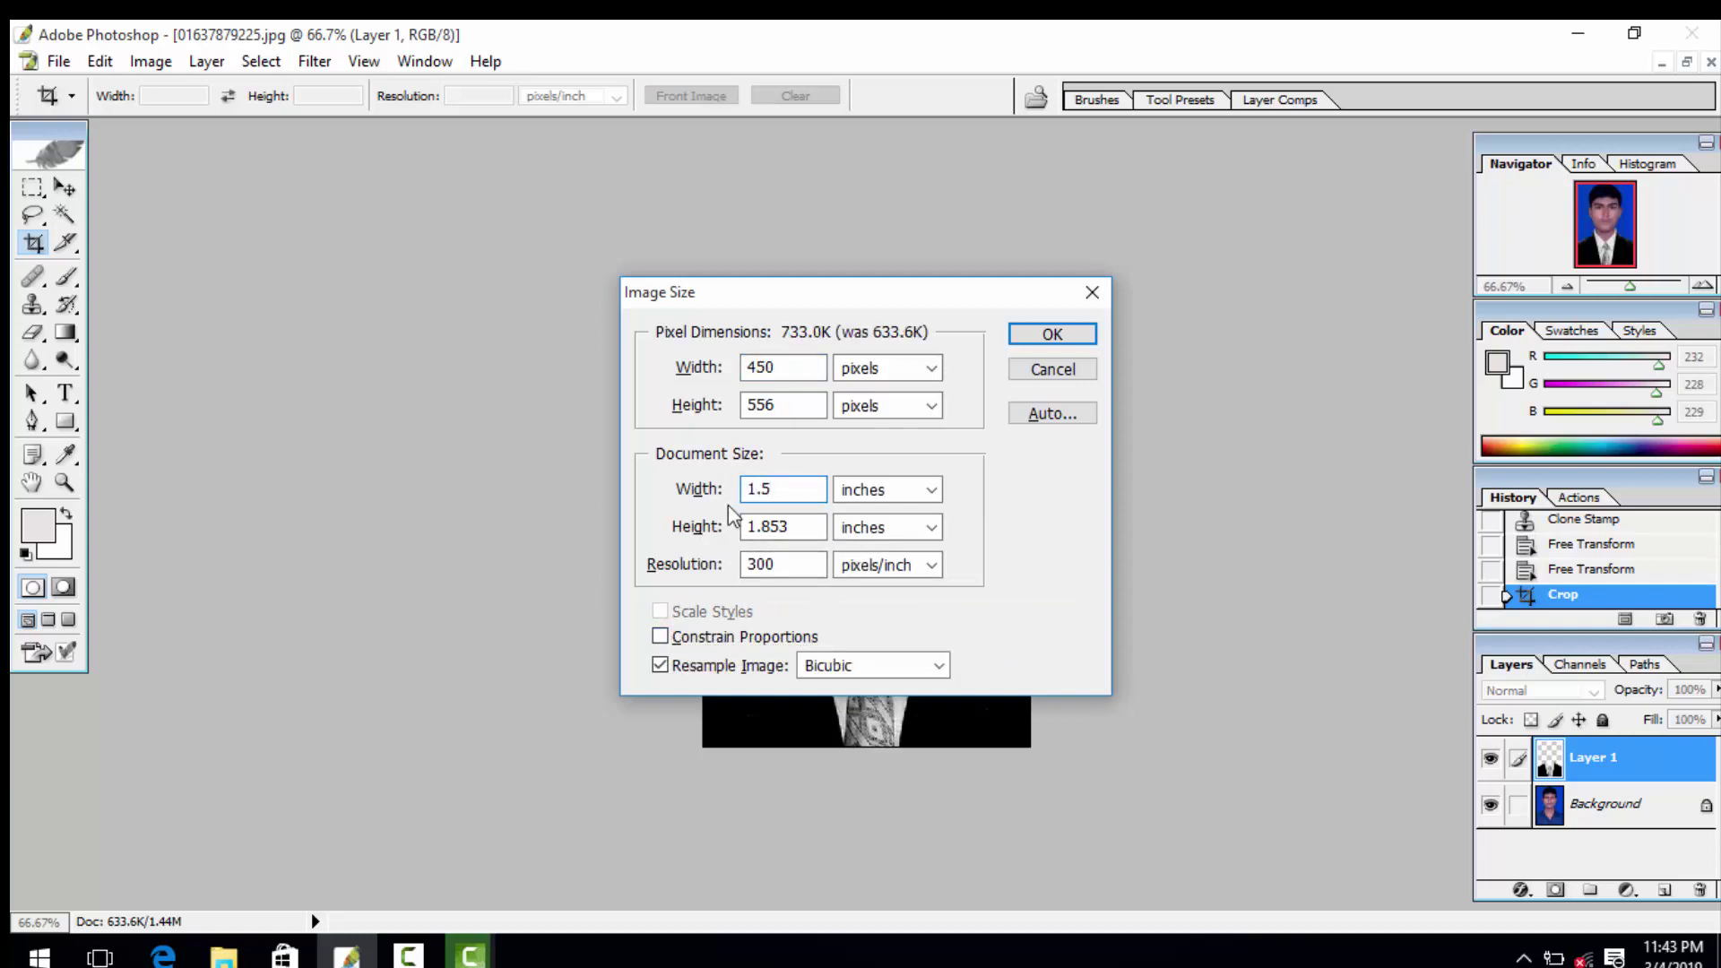
pyautogui.press('Tab')
pyautogui.press('Tab')
pyautogui.write('1.9')
pyautogui.press('Return')
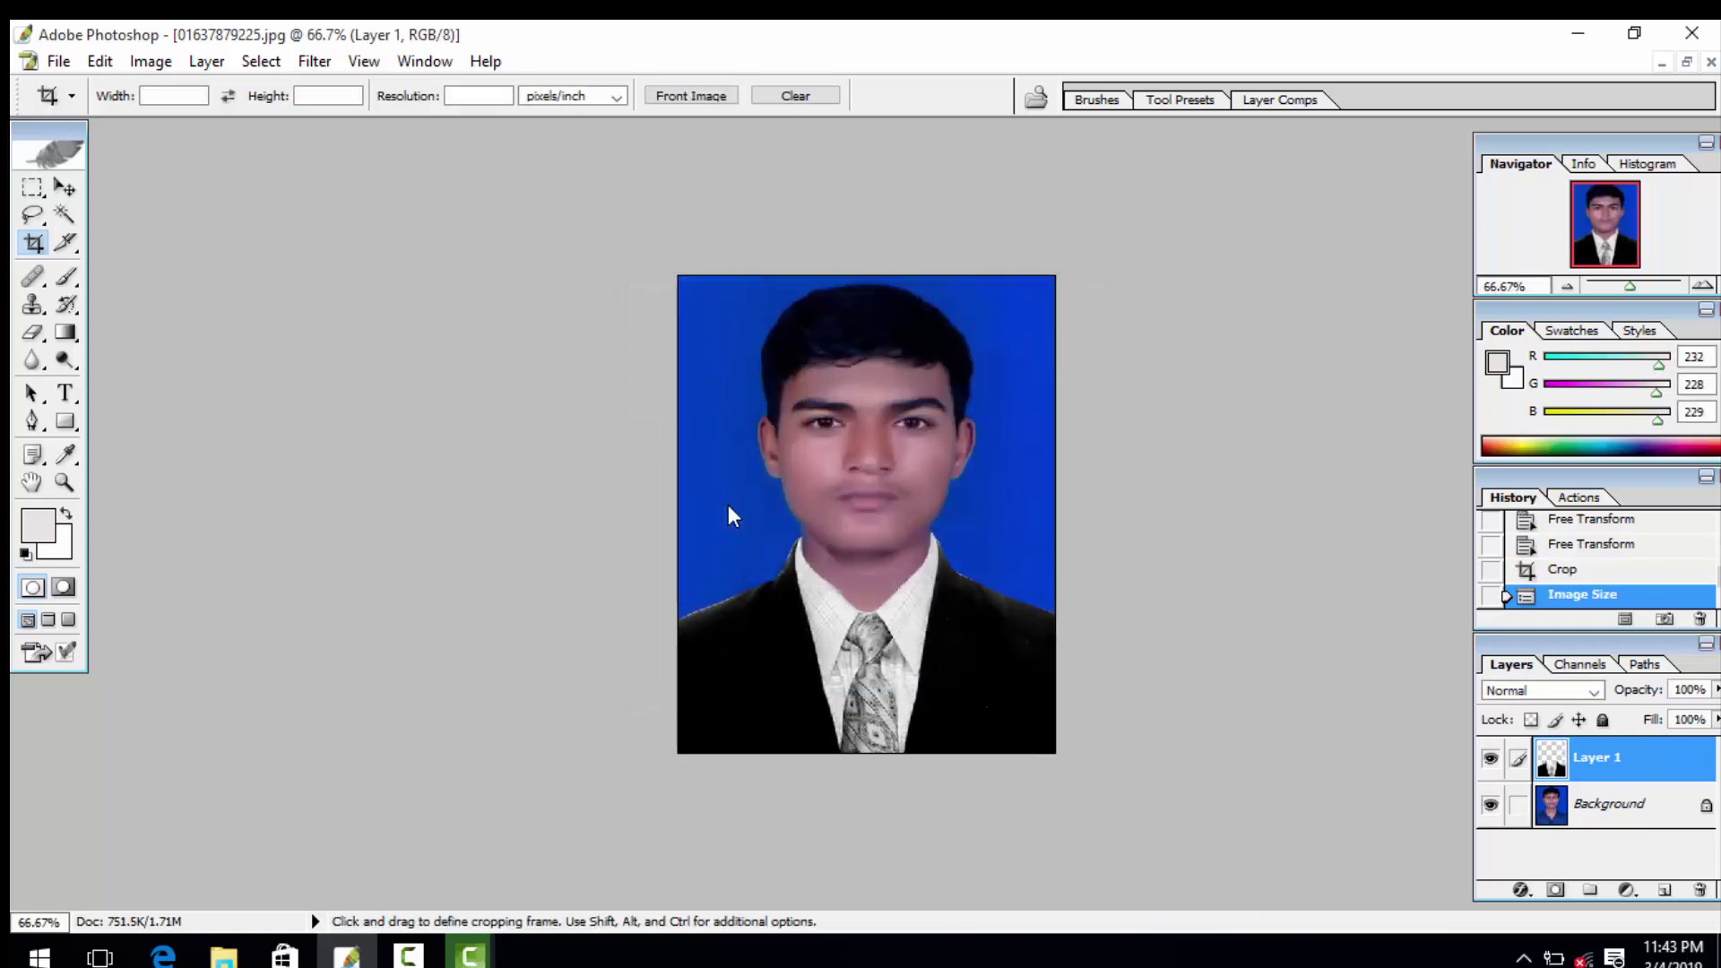